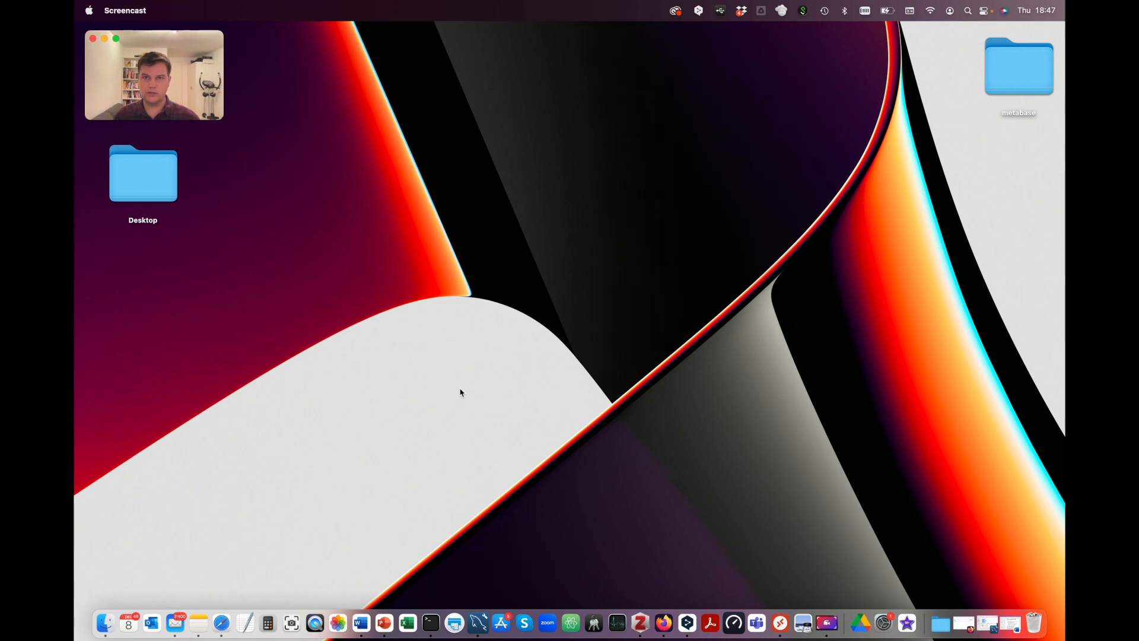
Step: Launch Terminal and confirm the installed Java is OpenJDK 11.0.7 with java -version
{"action": "key", "text": "super+space"}
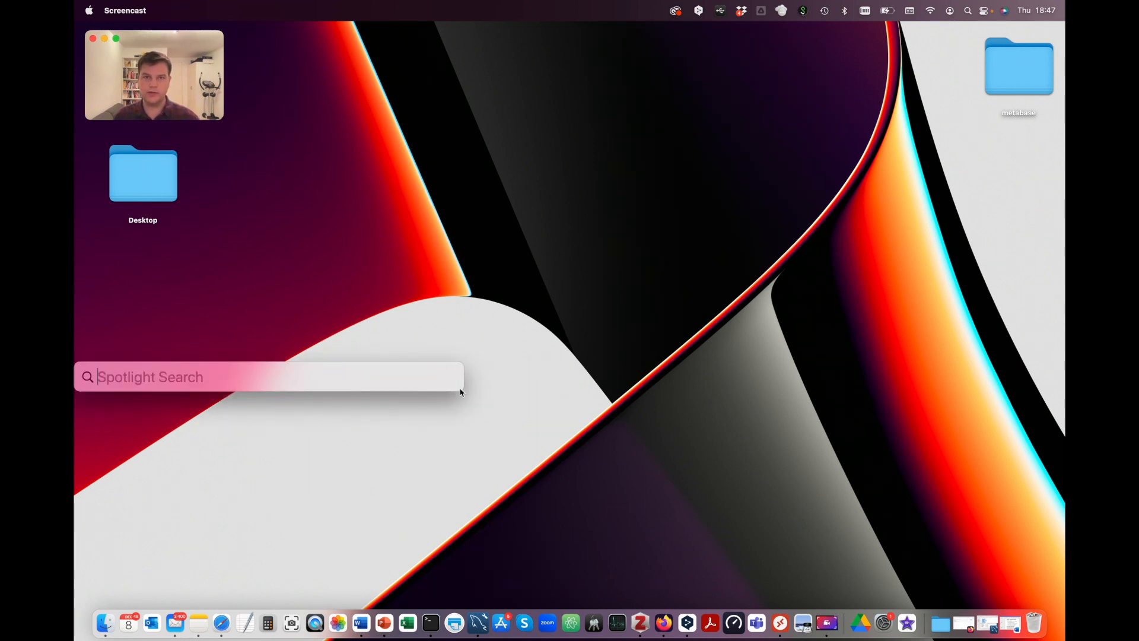
{"action": "type", "text": "terminal"}
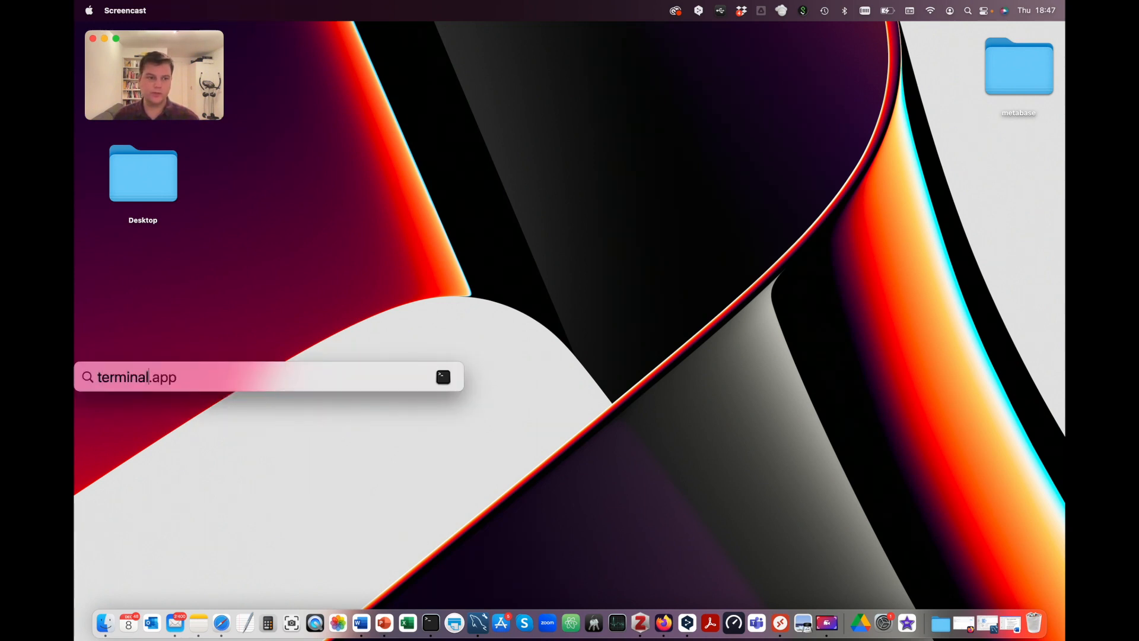
{"action": "key", "text": "Return"}
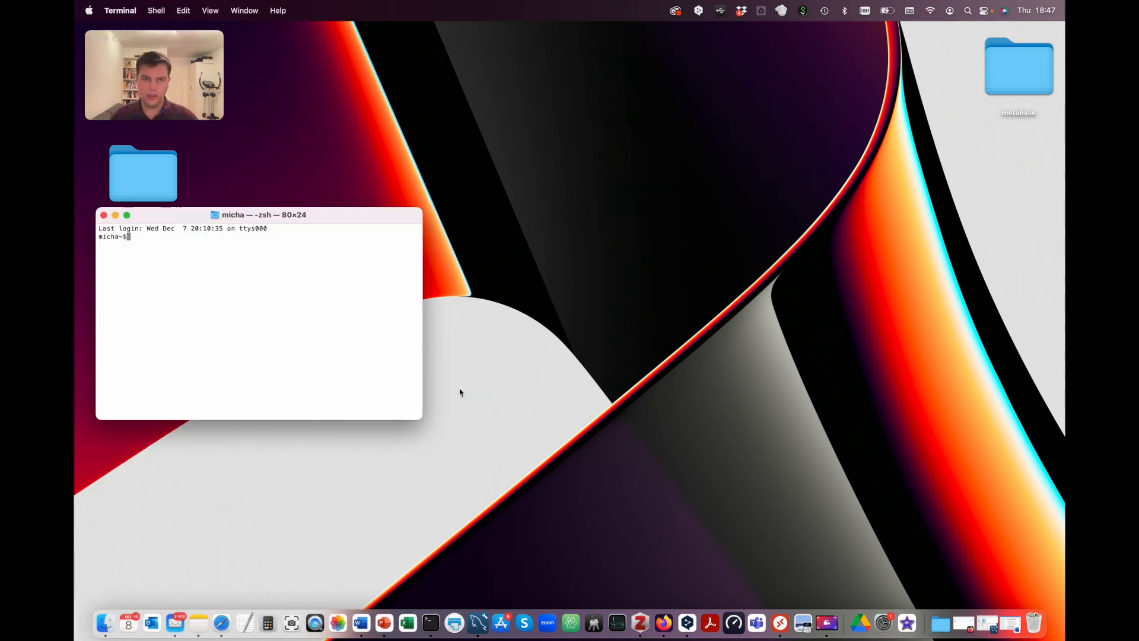
{"action": "type", "text": "java -"}
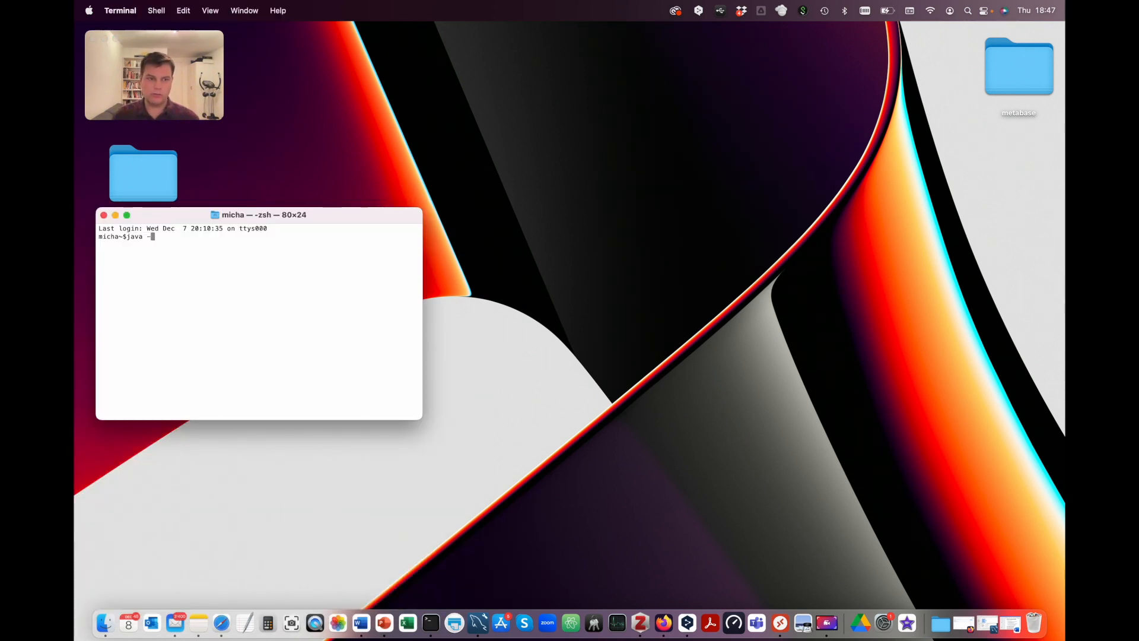
{"action": "type", "text": "version"}
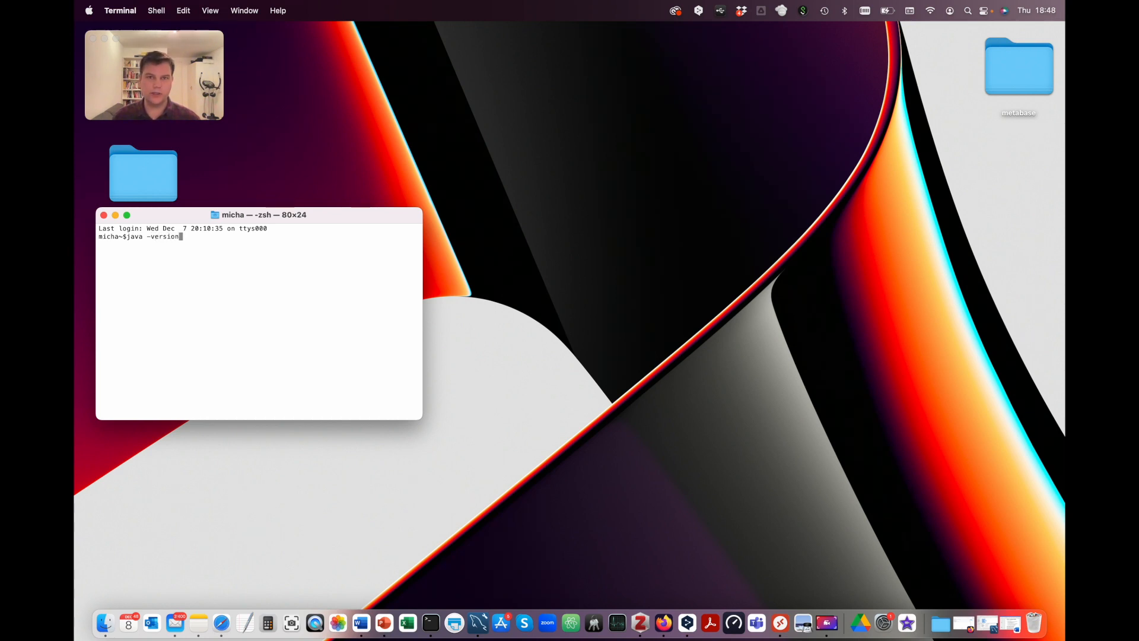
{"action": "key", "text": "Return"}
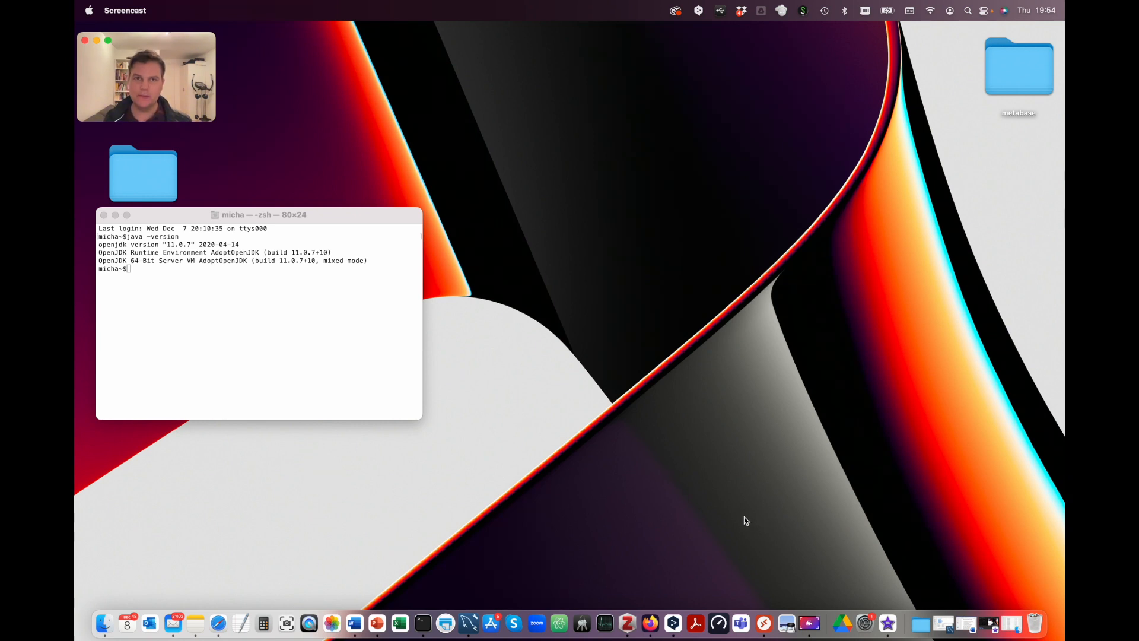
Step: Open Firefox and go to adoptium.net
{"action": "left_click", "coordinate": [651, 622]}
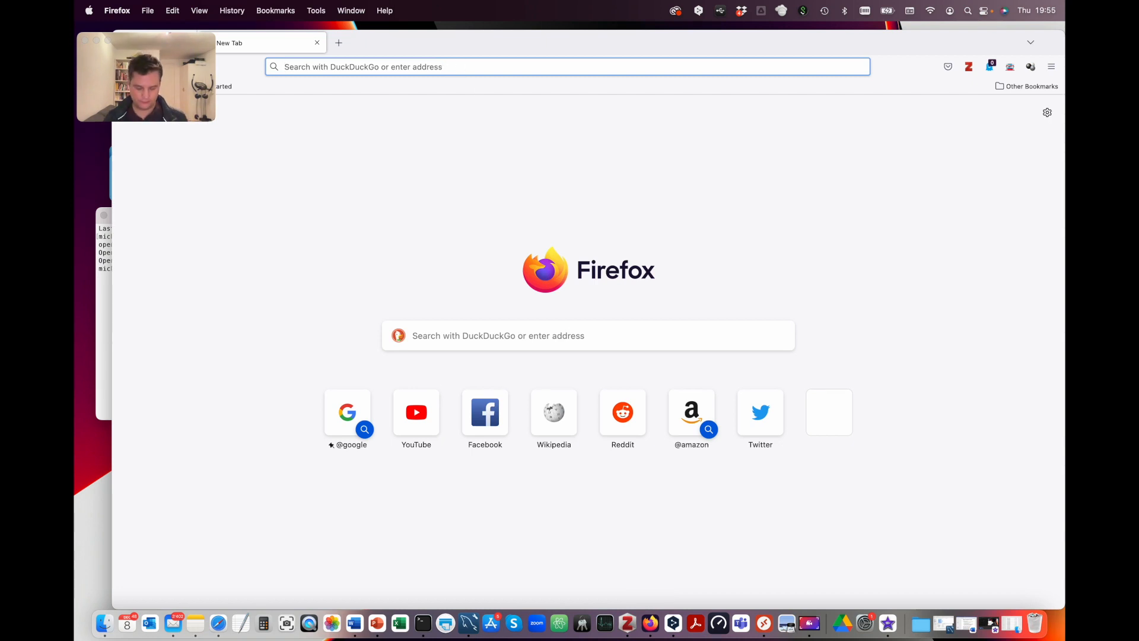
{"action": "type", "text": "adoptium.net"}
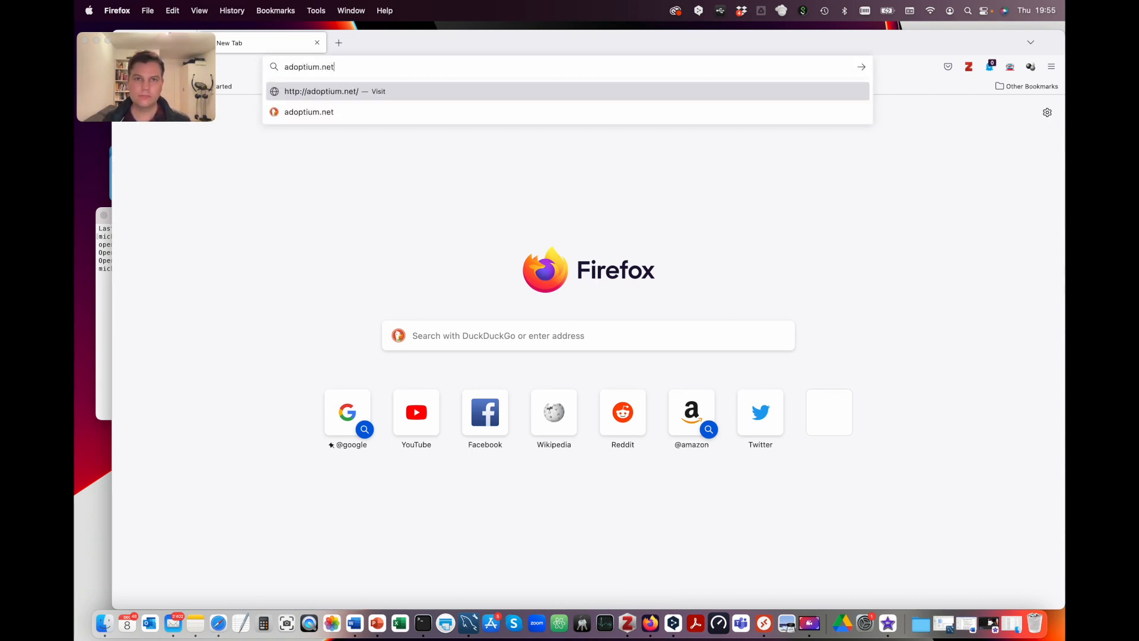
{"action": "key", "text": "Return"}
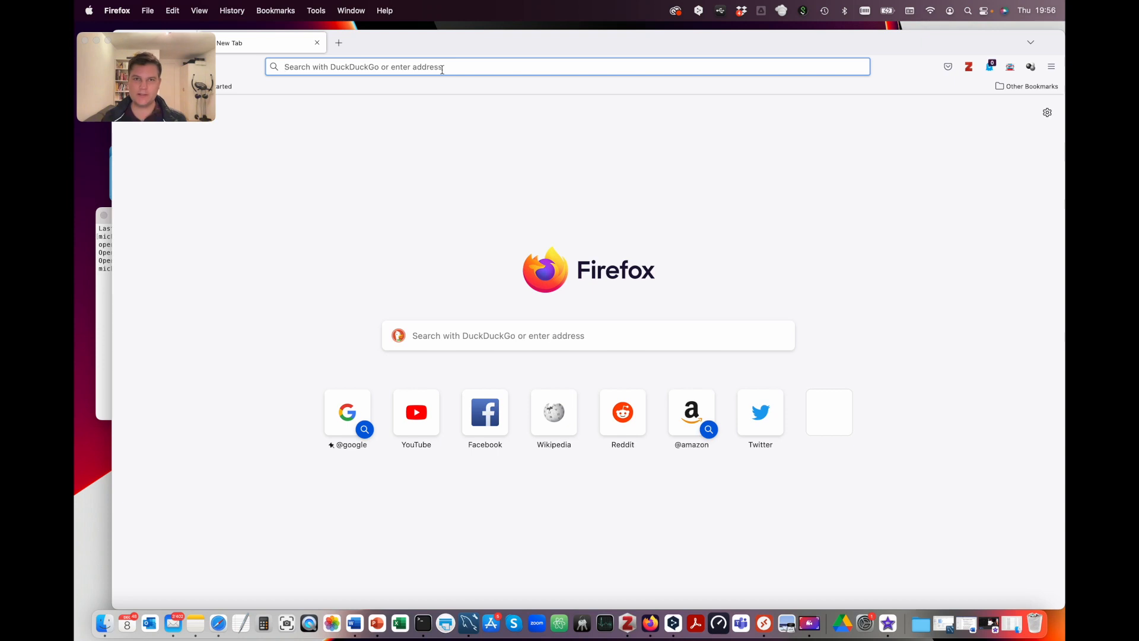
Step: Find Metabase's Open Source Edition page, download metabase.jar, and move the browser aside
{"action": "type", "text": "Met"}
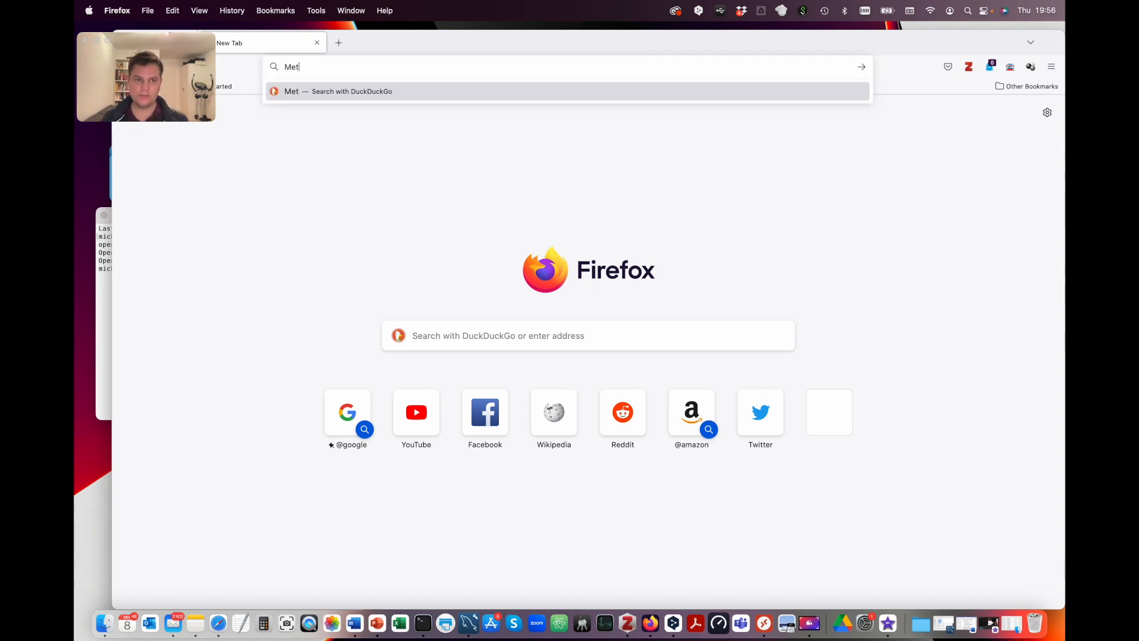
{"action": "type", "text": "abase open source edition"}
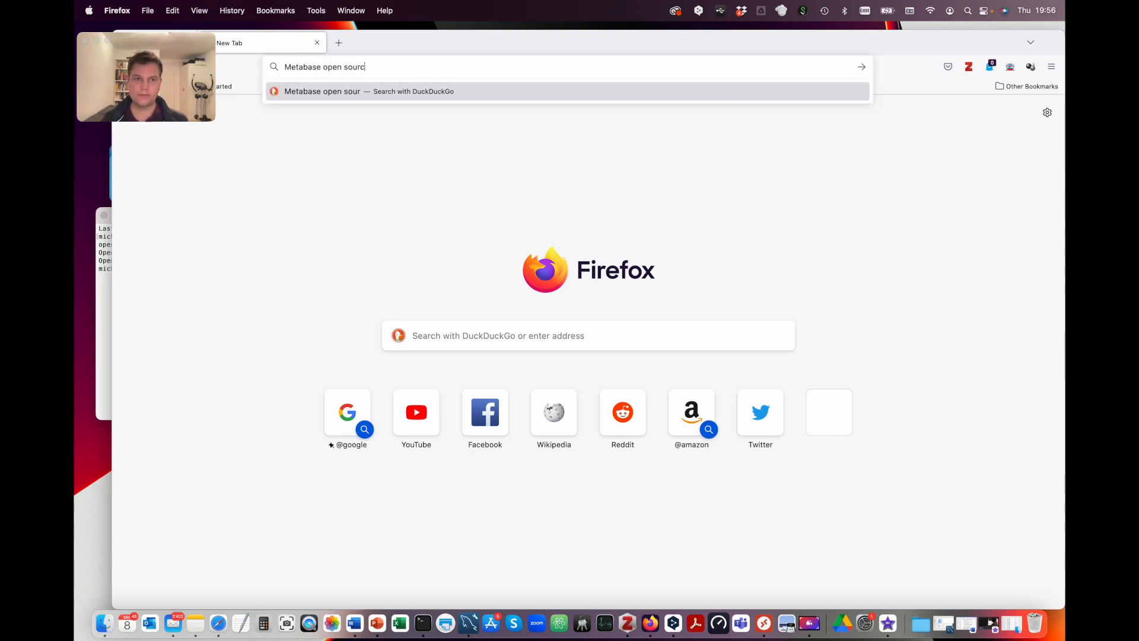
{"action": "key", "text": "Return"}
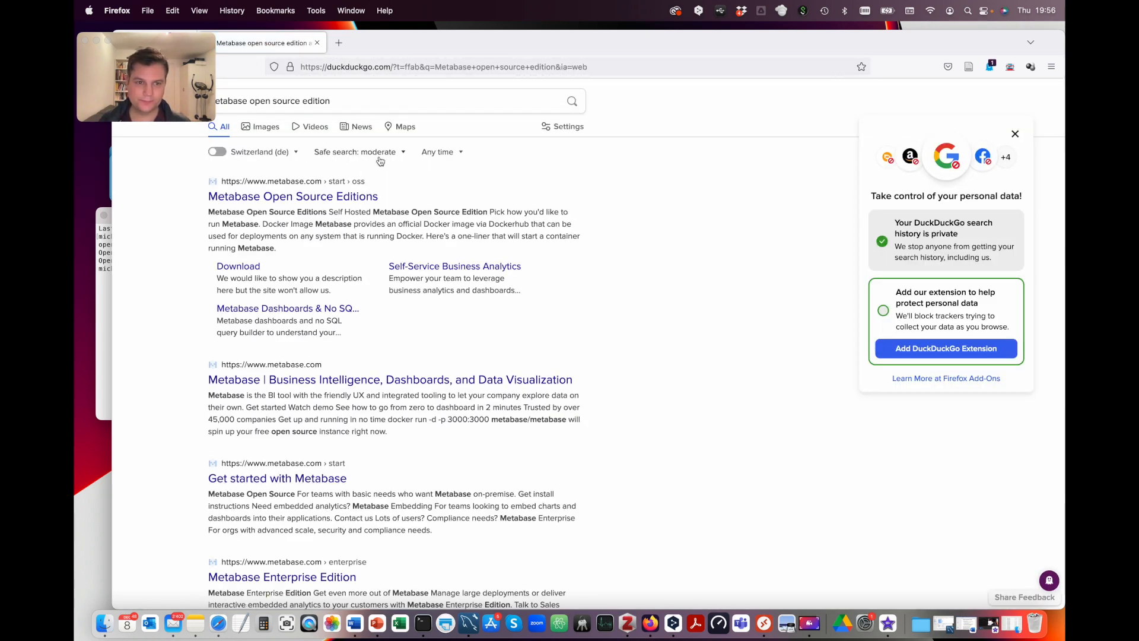
{"action": "left_click", "coordinate": [370, 201]}
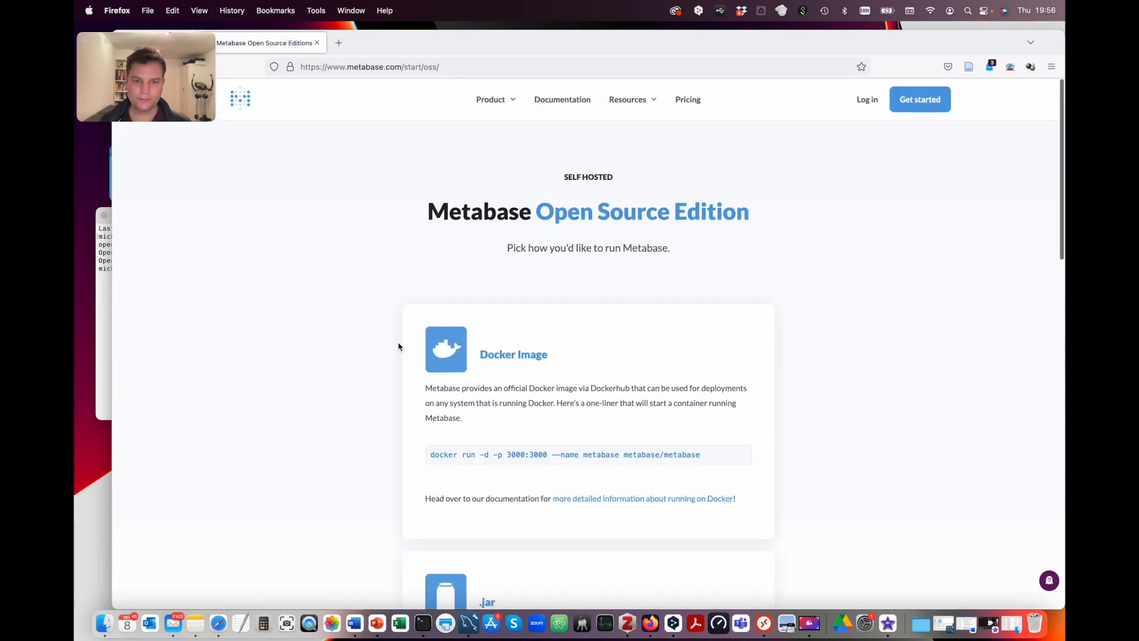
{"action": "scroll", "coordinate": [392, 350], "scroll_direction": "down", "scroll_amount": 5}
{"action": "scroll", "coordinate": [388, 356], "scroll_direction": "down", "scroll_amount": 1}
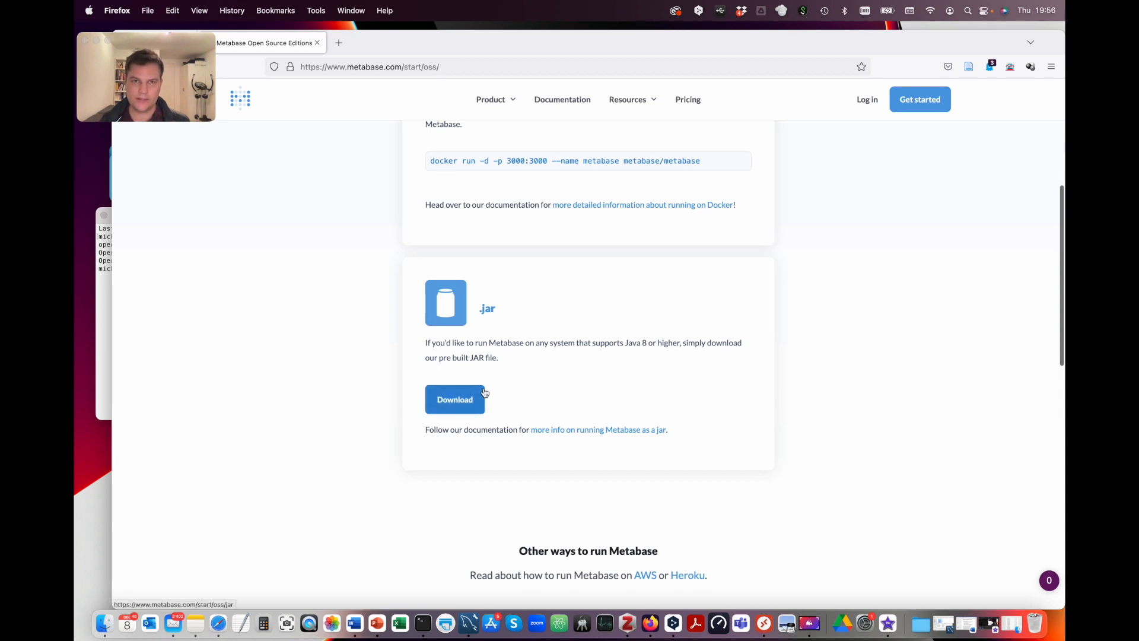
{"action": "left_click", "coordinate": [462, 402]}
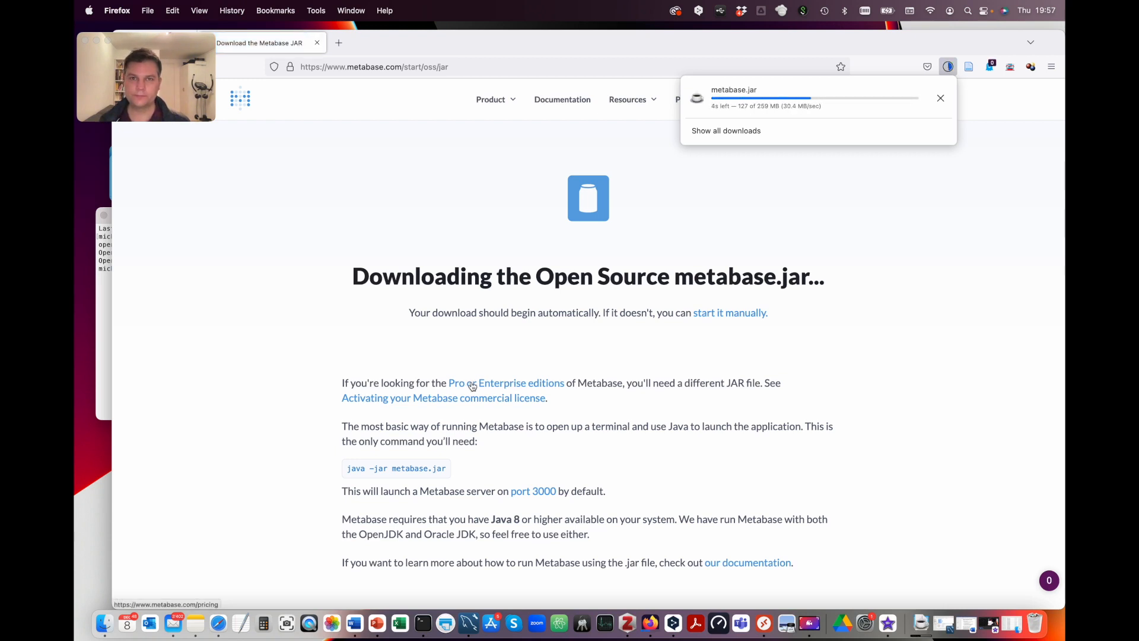
{"action": "left_click_drag", "start_coordinate": [383, 49], "coordinate": [492, 128]}
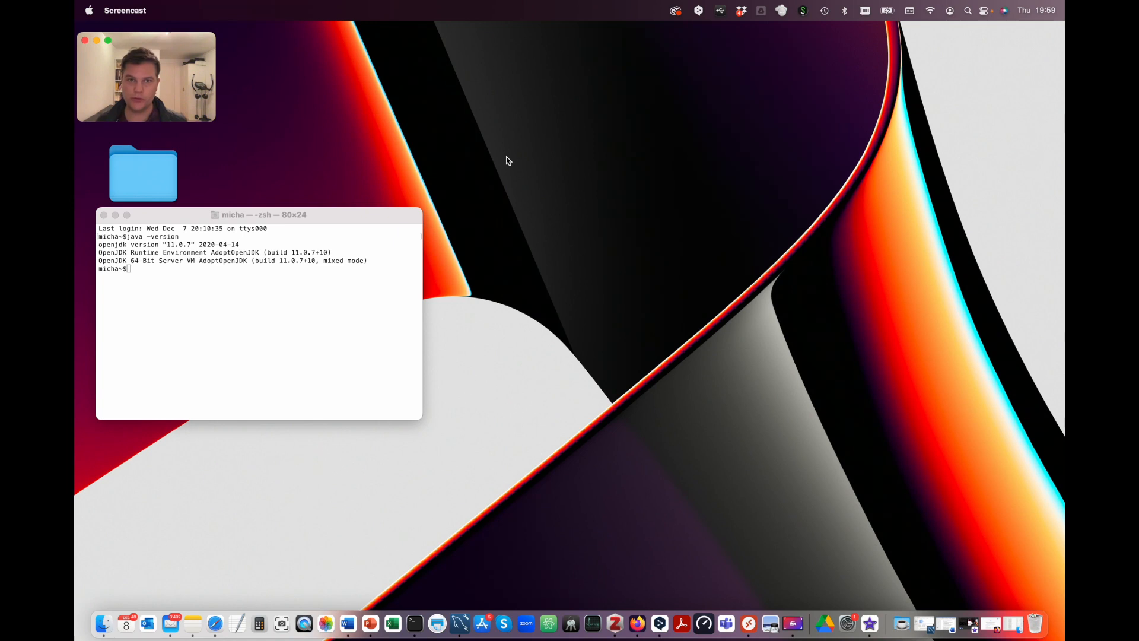
Step: Create a new desktop folder and move the downloaded metabase.jar into it
{"action": "right_click", "coordinate": [507, 160]}
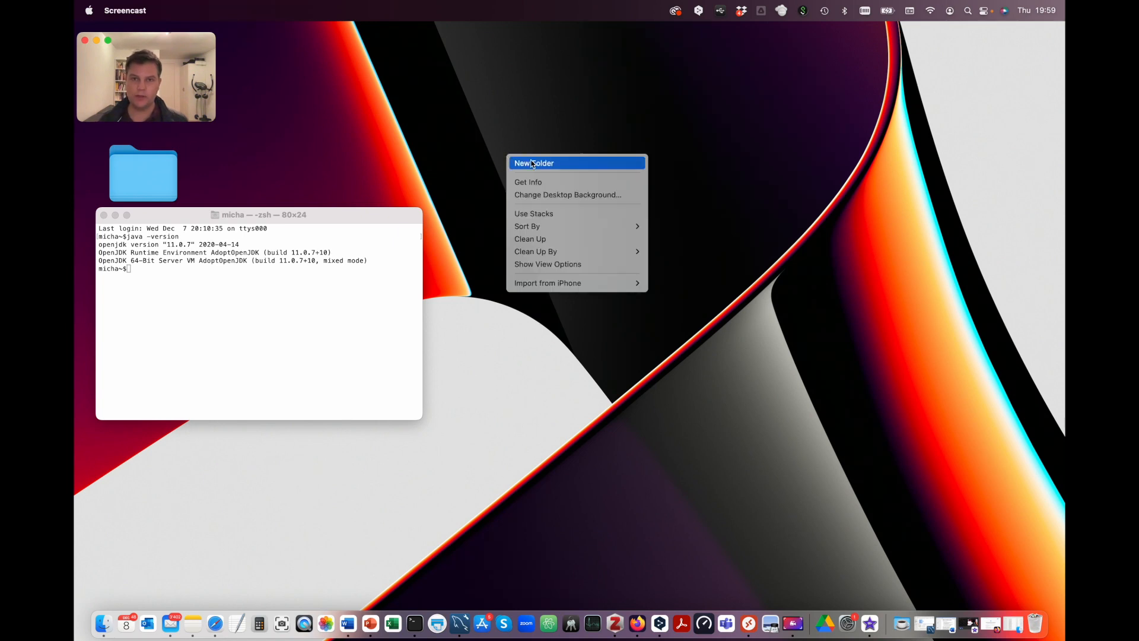
{"action": "left_click", "coordinate": [547, 172]}
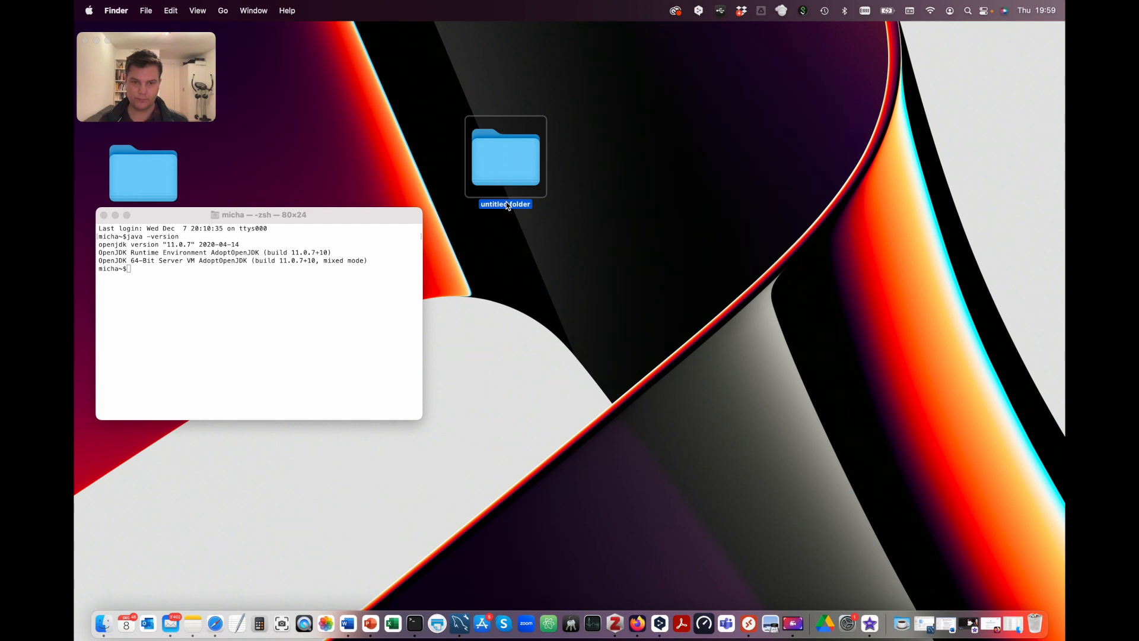
{"action": "double_click", "coordinate": [507, 206]}
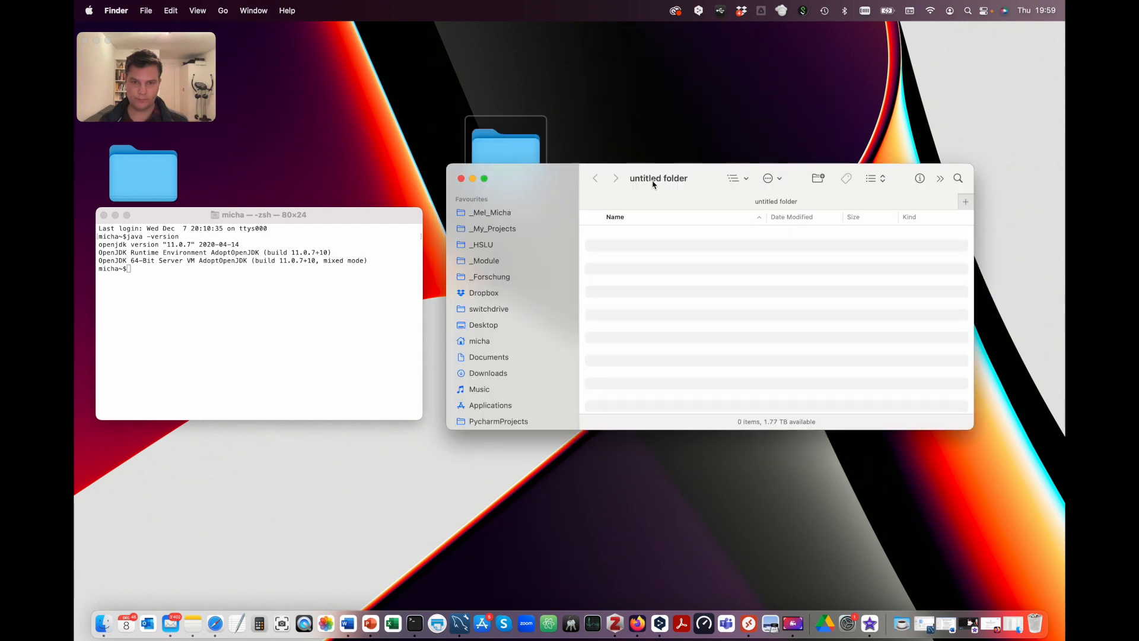
{"action": "left_click", "coordinate": [901, 623]}
{"action": "left_click_drag", "start_coordinate": [906, 583], "coordinate": [655, 341]}
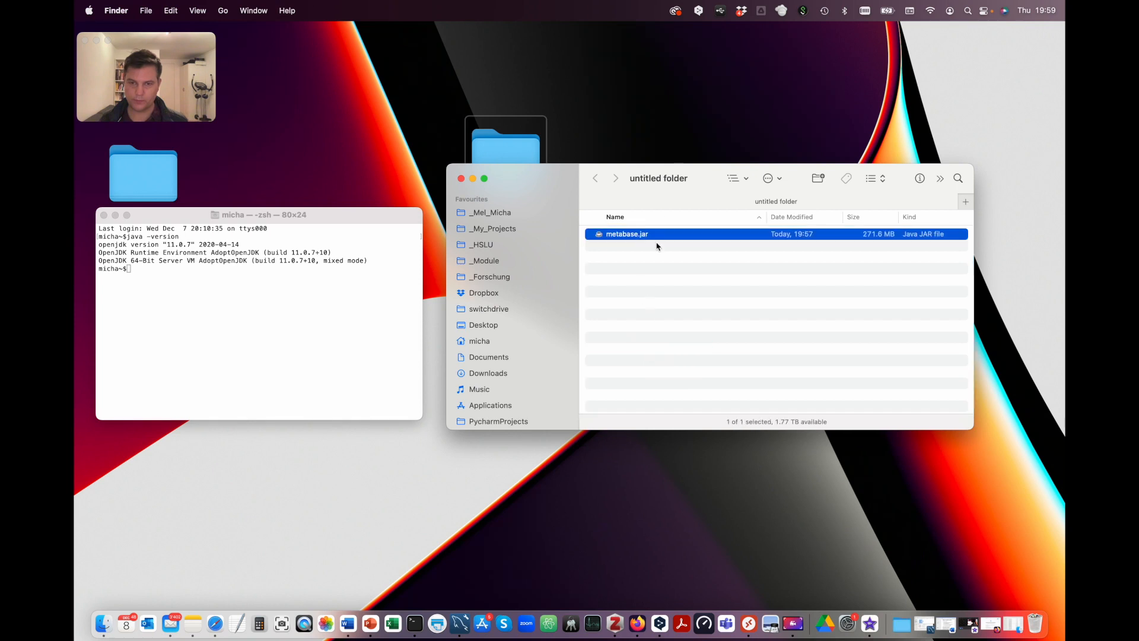
Step: Rename the new folder to metabase
{"action": "right_click", "coordinate": [478, 141]}
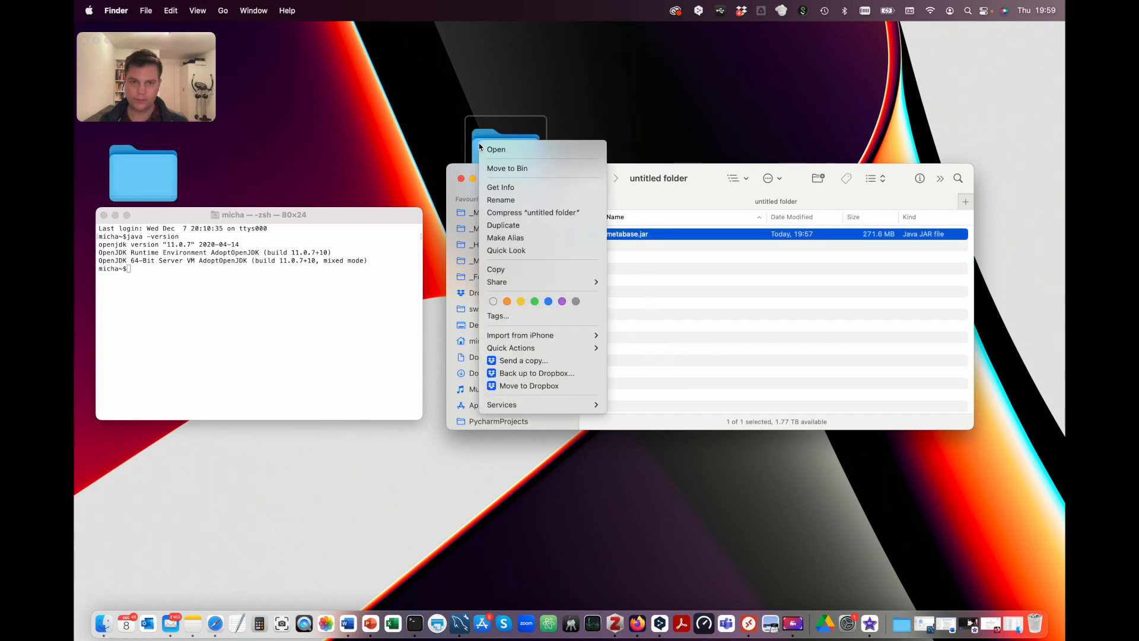
{"action": "left_click", "coordinate": [507, 200]}
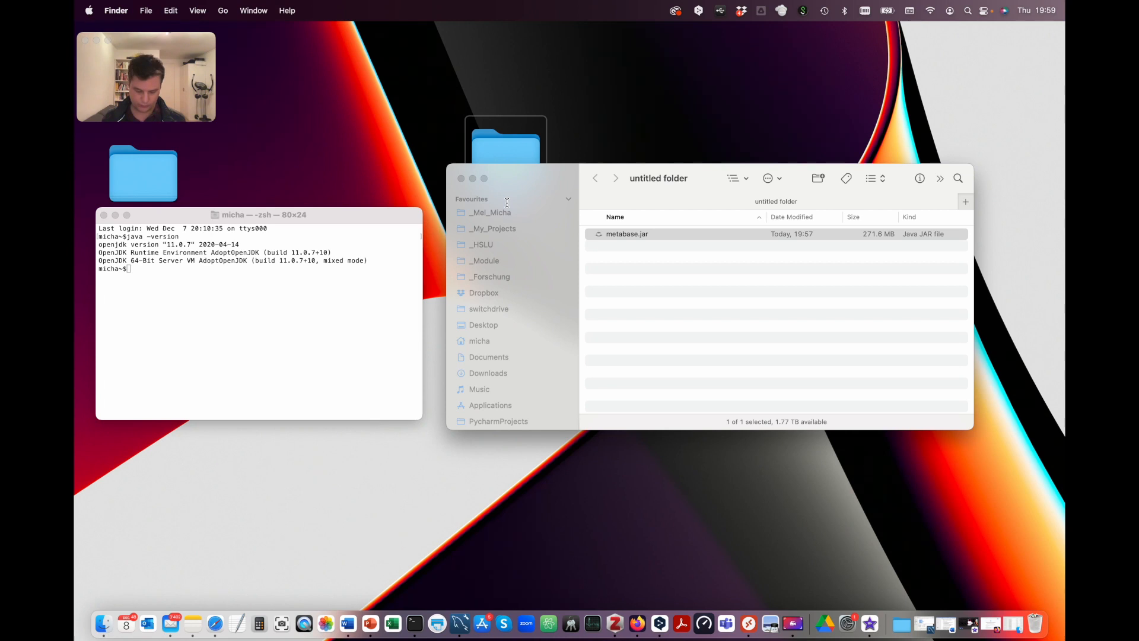
{"action": "left_click", "coordinate": [521, 215]}
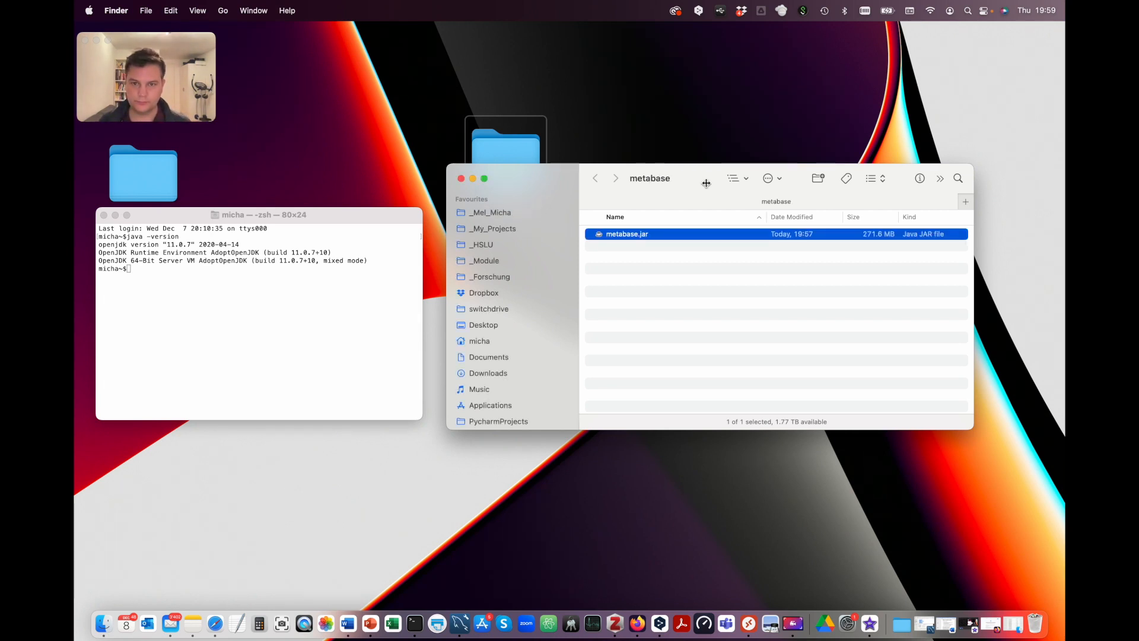
{"action": "left_click_drag", "start_coordinate": [696, 177], "coordinate": [696, 228]}
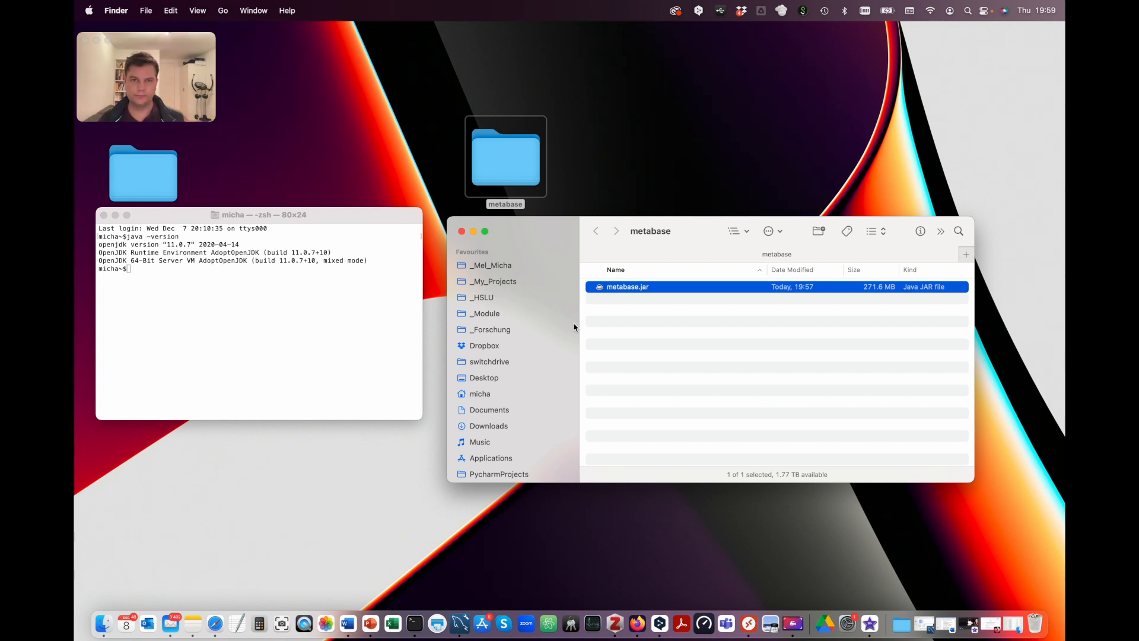
Step: In Terminal, change into Desktop/metabase and start the server with java -jar metabase.jar
{"action": "key", "text": "super+space"}
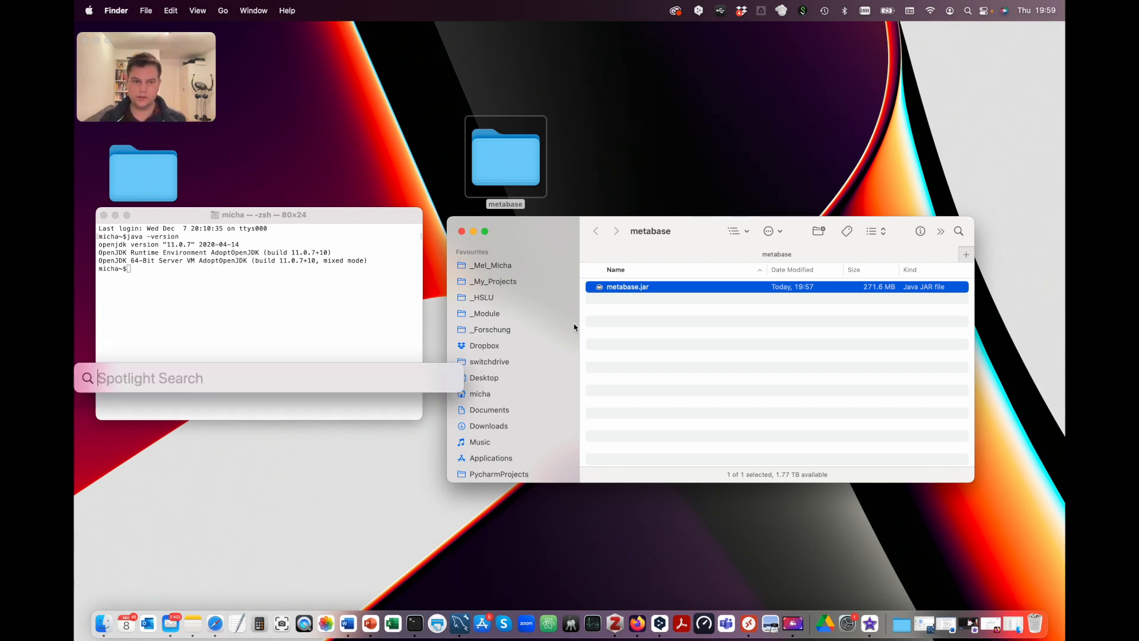
{"action": "type", "text": "terminal"}
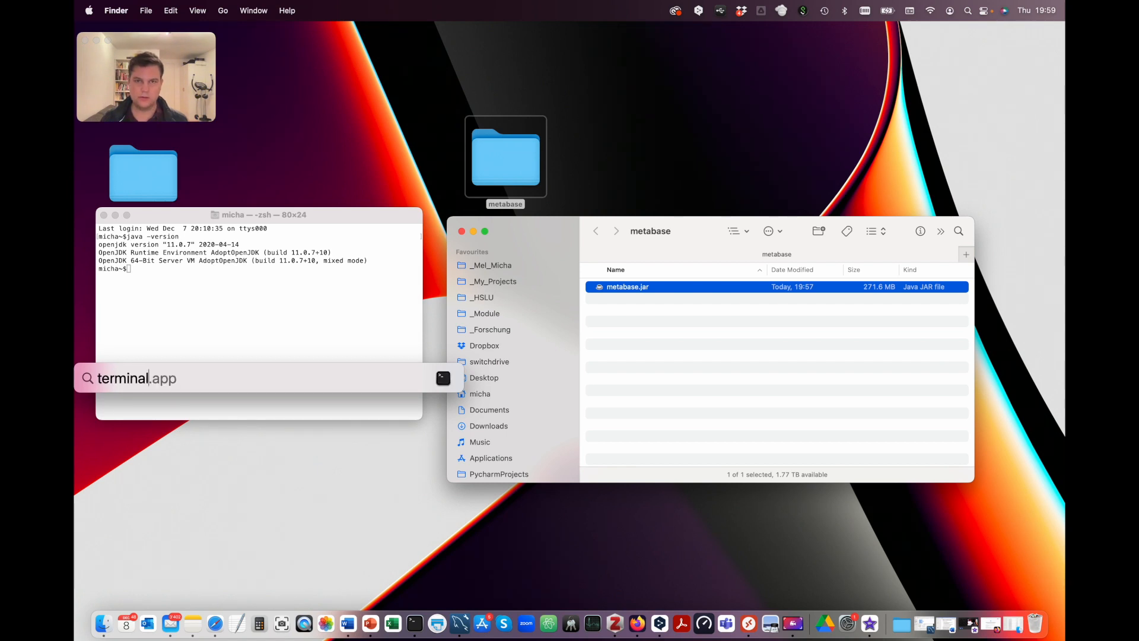
{"action": "key", "text": "Return"}
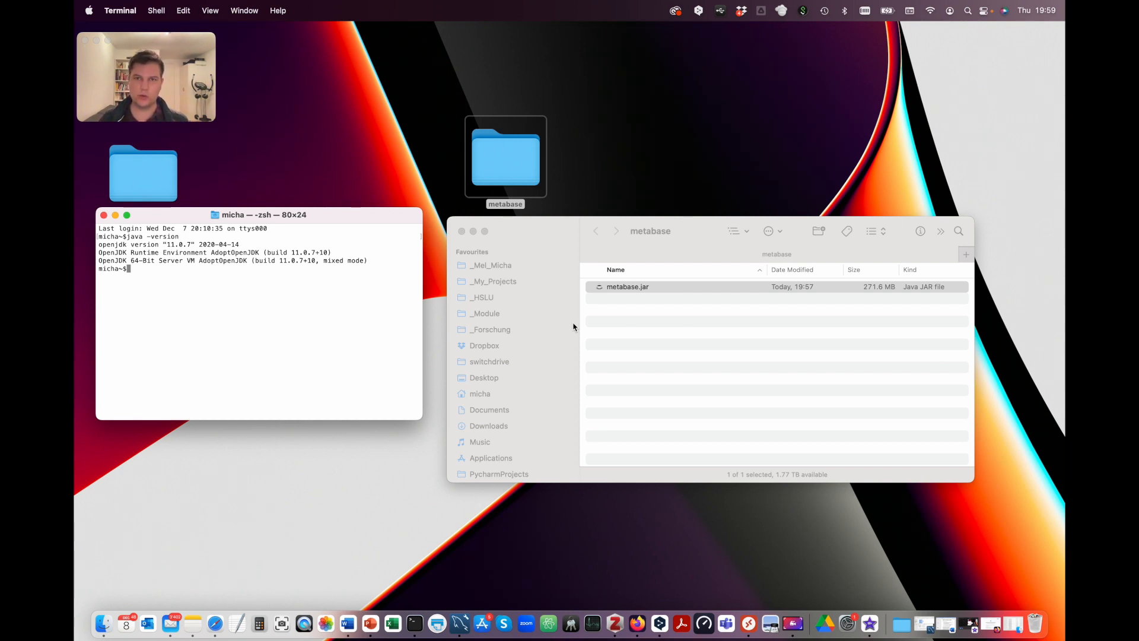
{"action": "type", "text": "cd"}
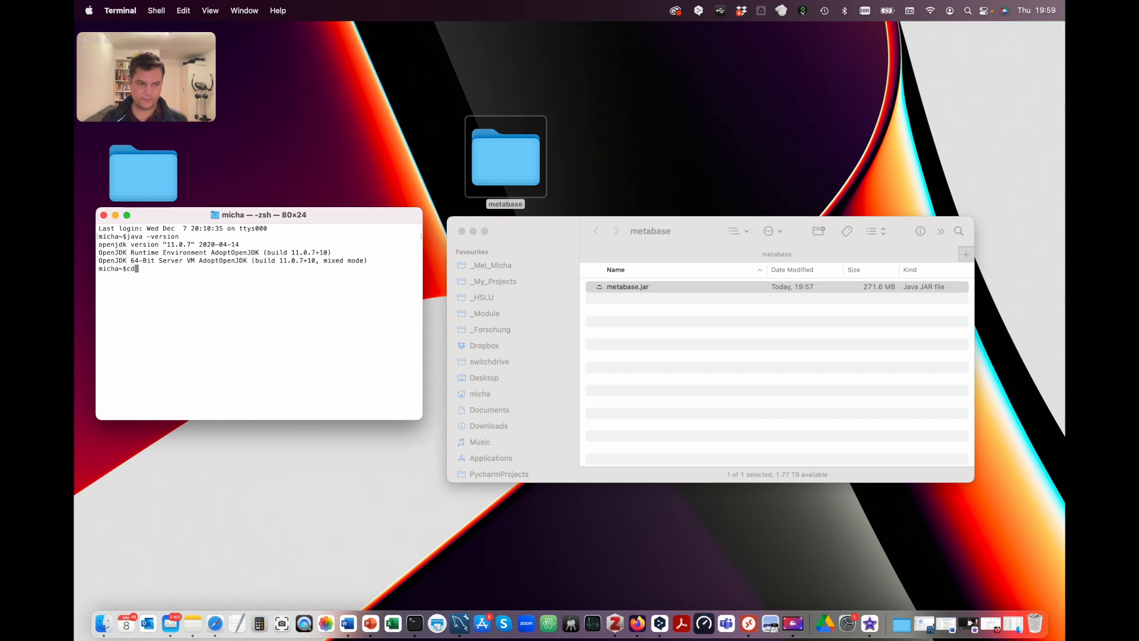
{"action": "type", "text": " Des"}
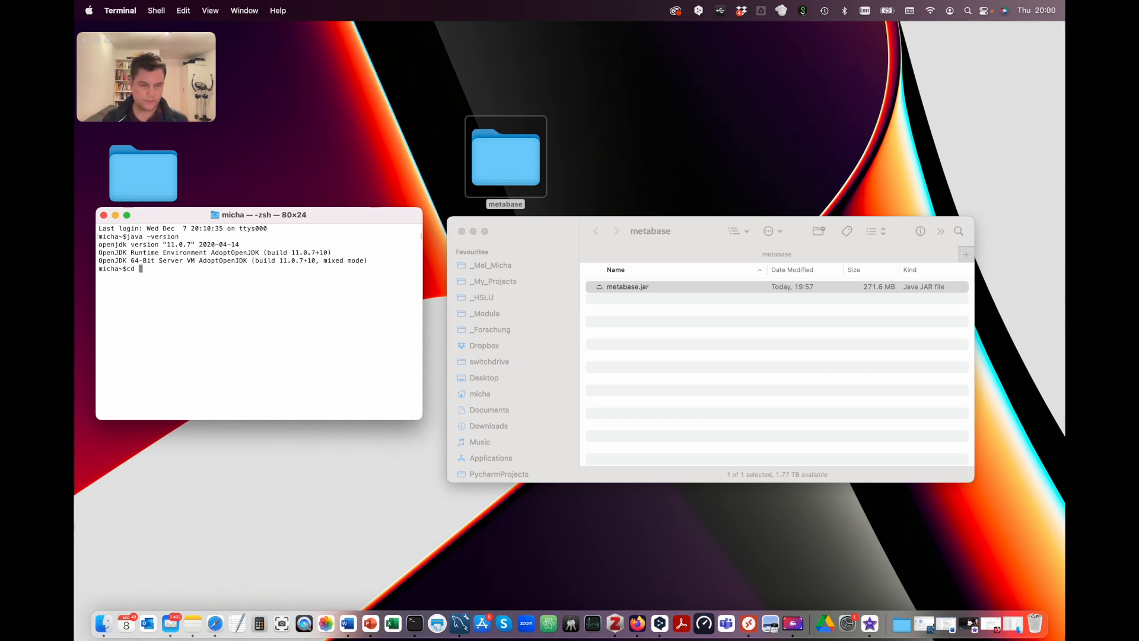
{"action": "type", "text": "ktop"}
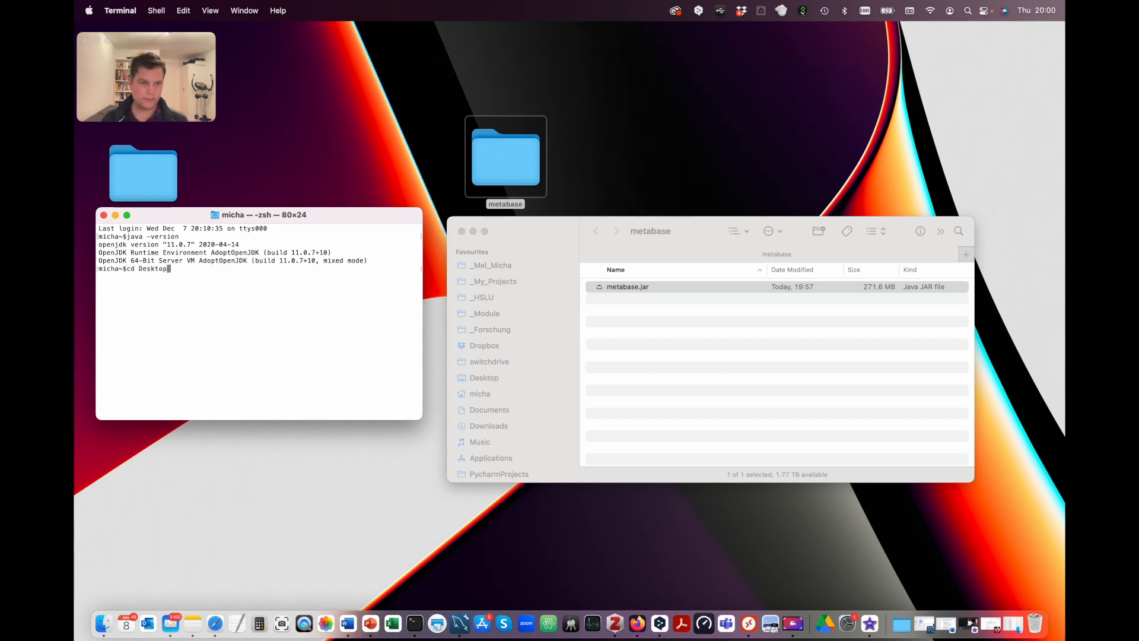
{"action": "type", "text": "/me"}
{"action": "key", "text": "Tab"}
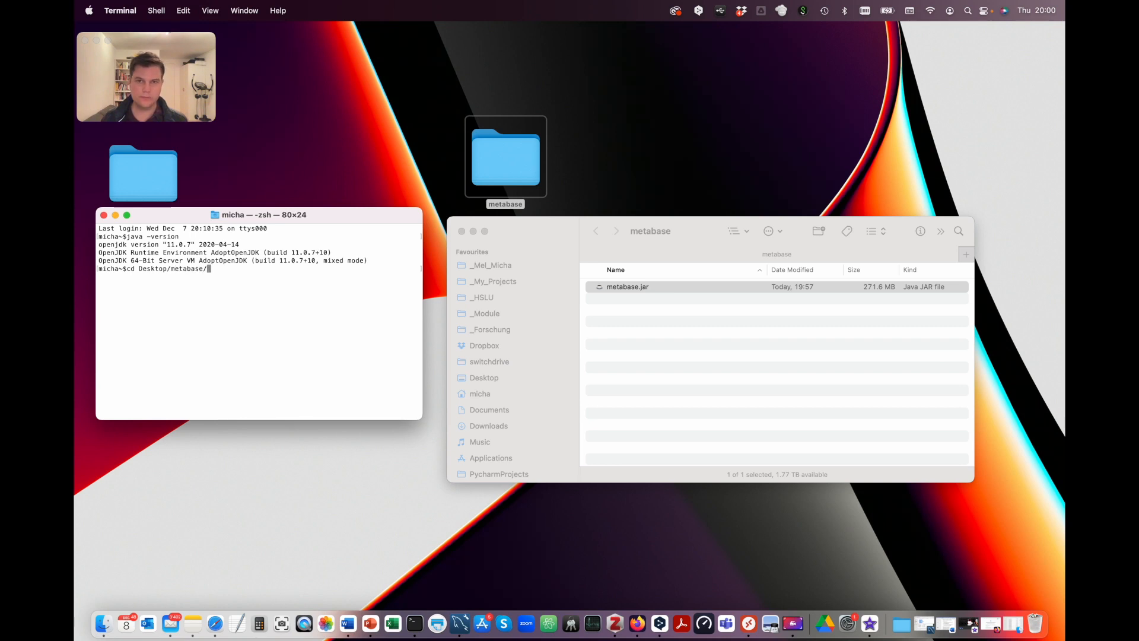
{"action": "key", "text": "Return"}
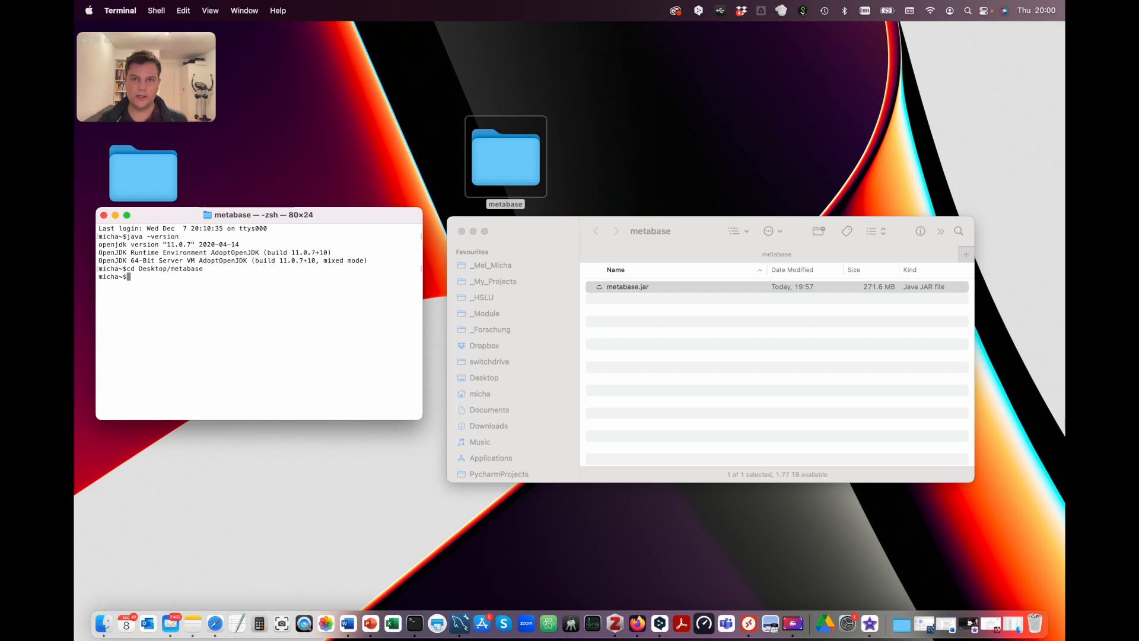
{"action": "type", "text": "java -"}
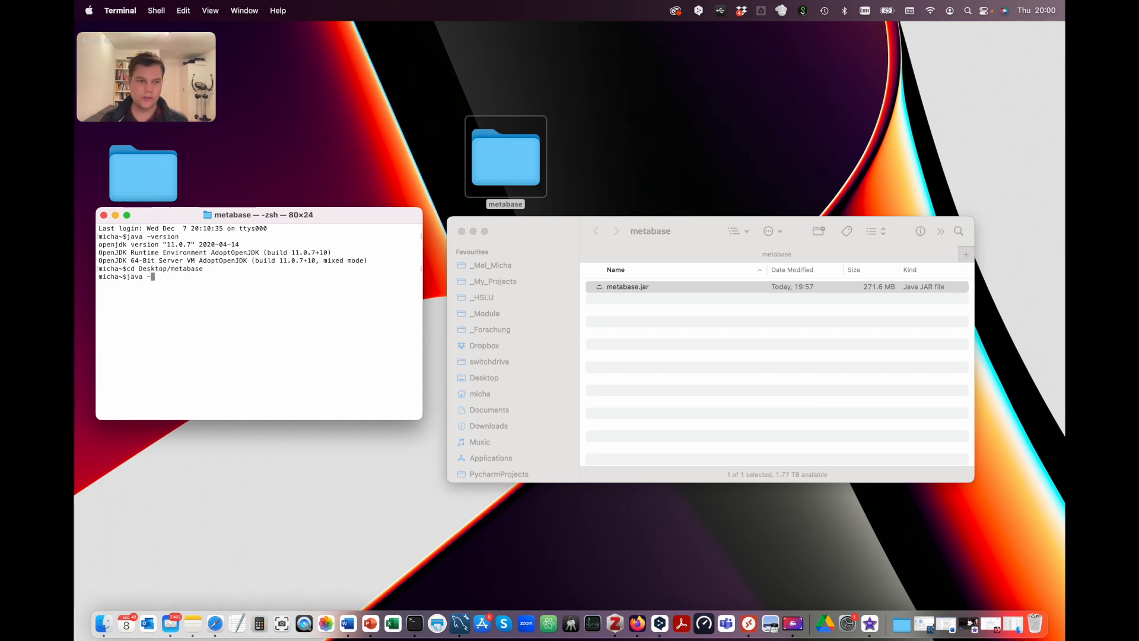
{"action": "type", "text": "jar met"}
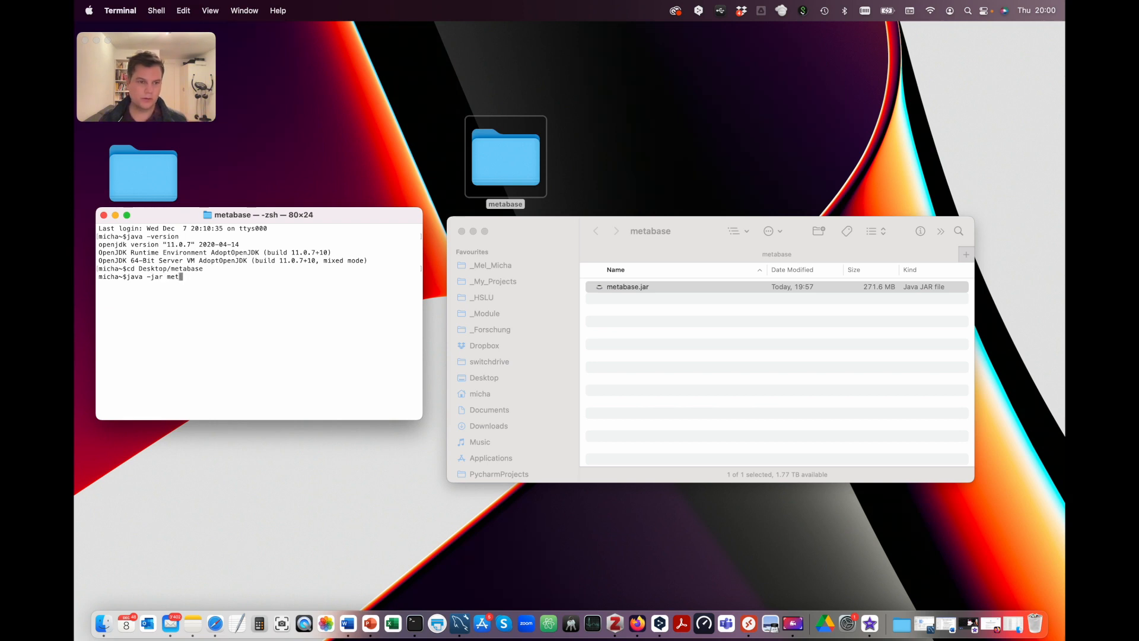
{"action": "type", "text": "abase."}
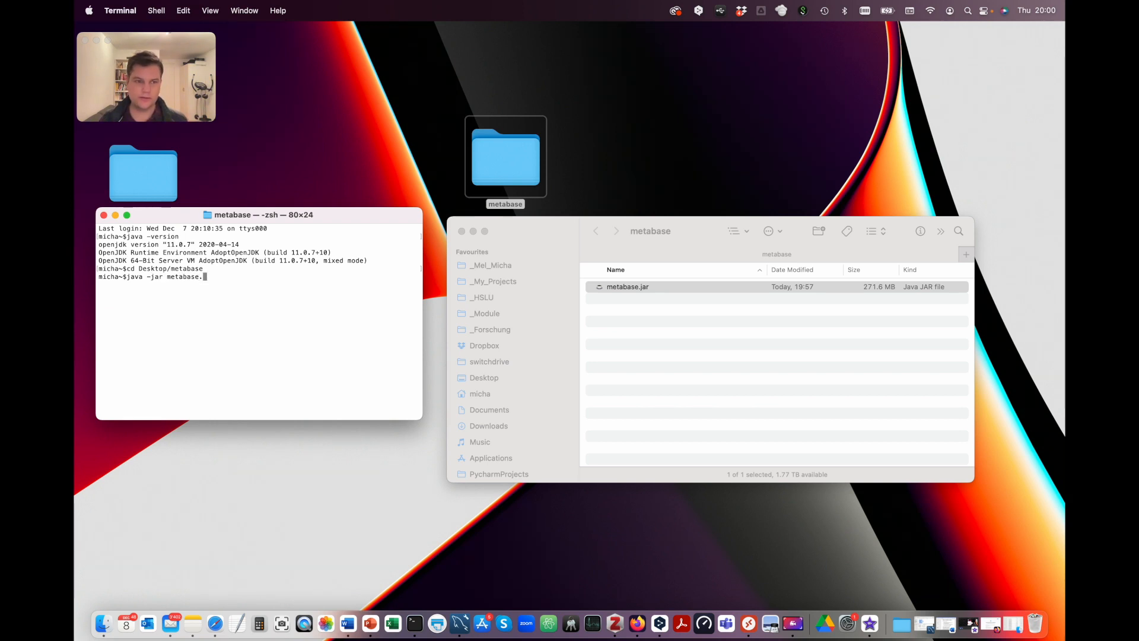
{"action": "type", "text": "jar"}
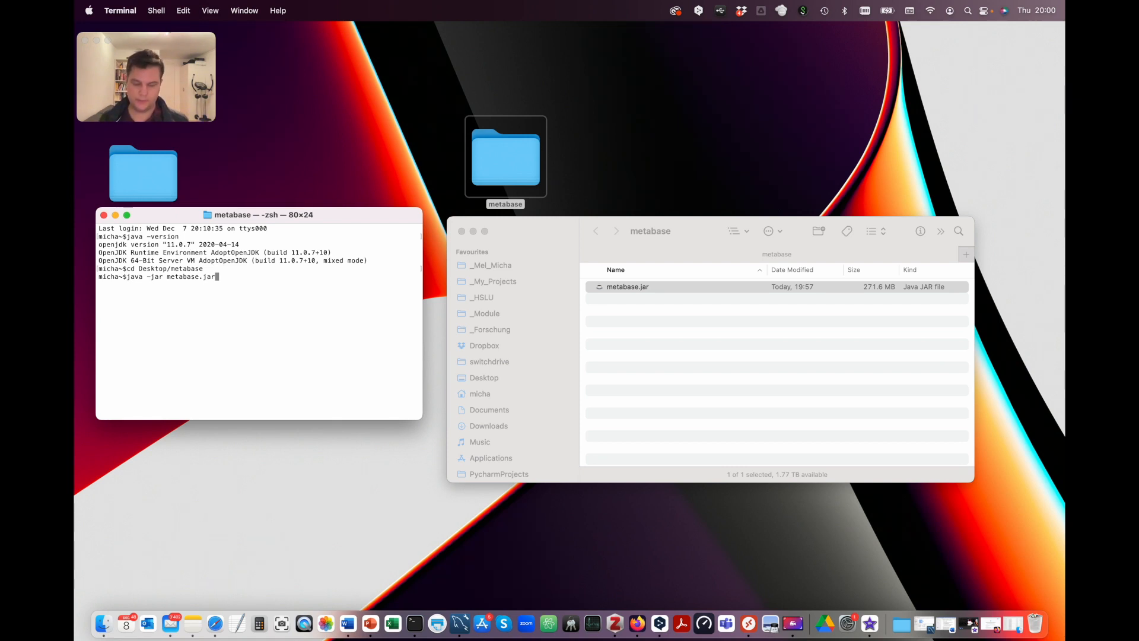
{"action": "key", "text": "Return"}
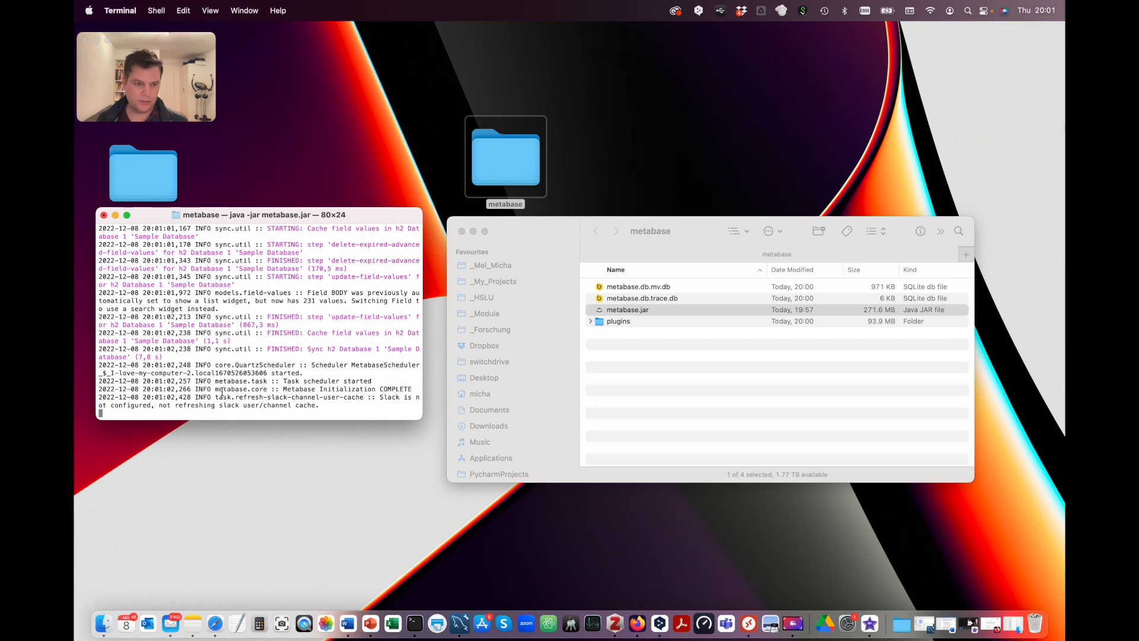
Step: Load localhost:3000 in Firefox to reach the Welcome to Metabase setup page
{"action": "left_click", "coordinate": [637, 623]}
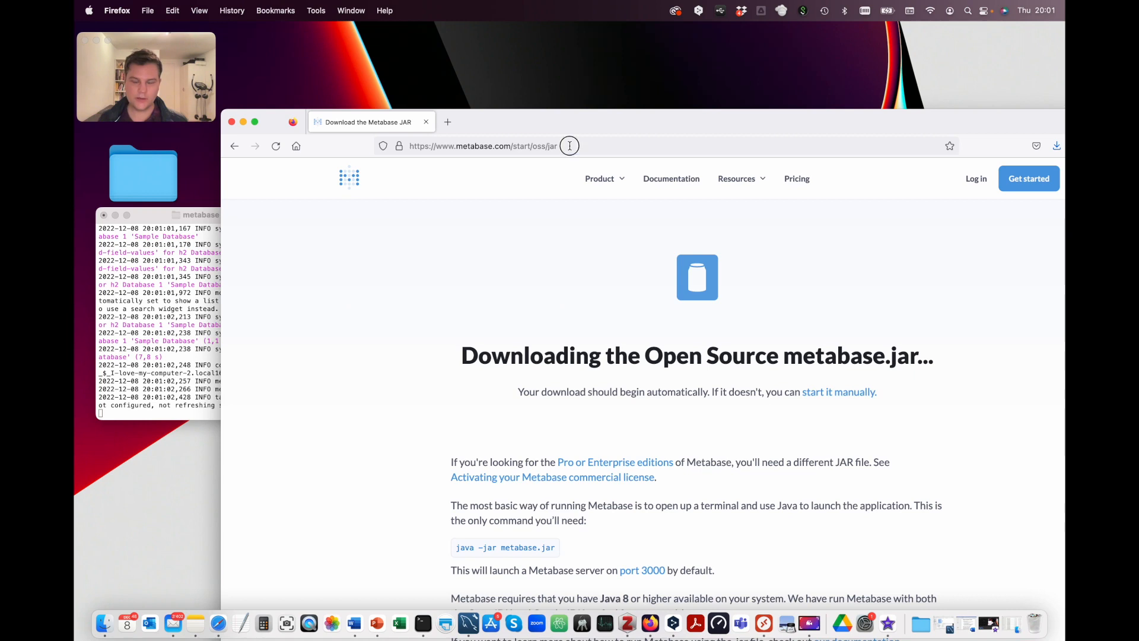
{"action": "left_click", "coordinate": [570, 145]}
{"action": "type", "text": "lo"}
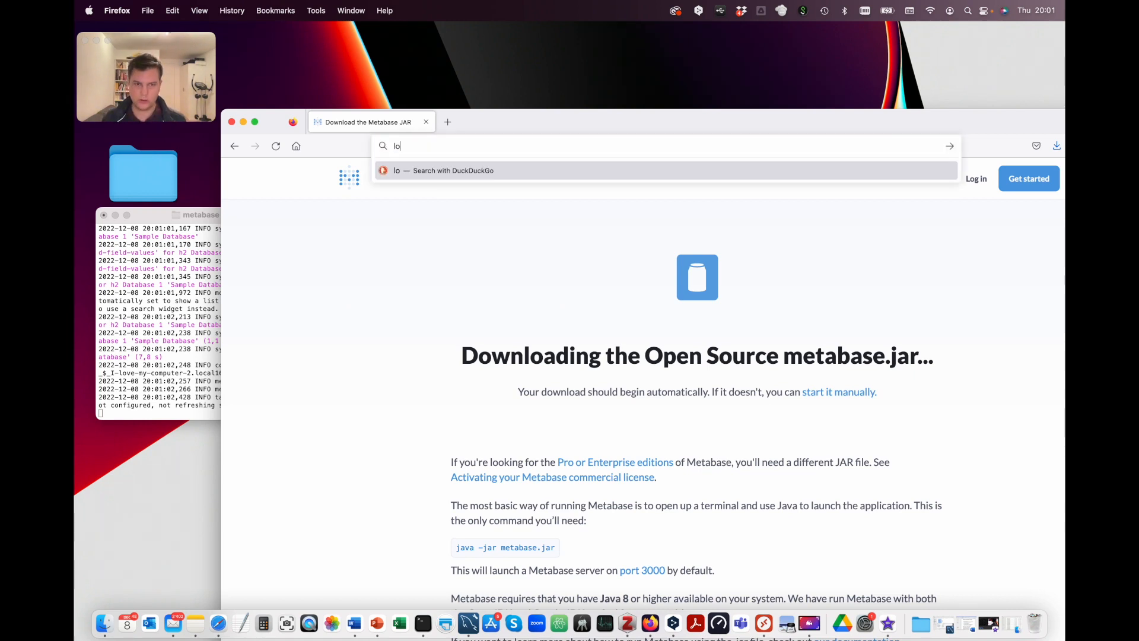
{"action": "type", "text": "calhost:3000"}
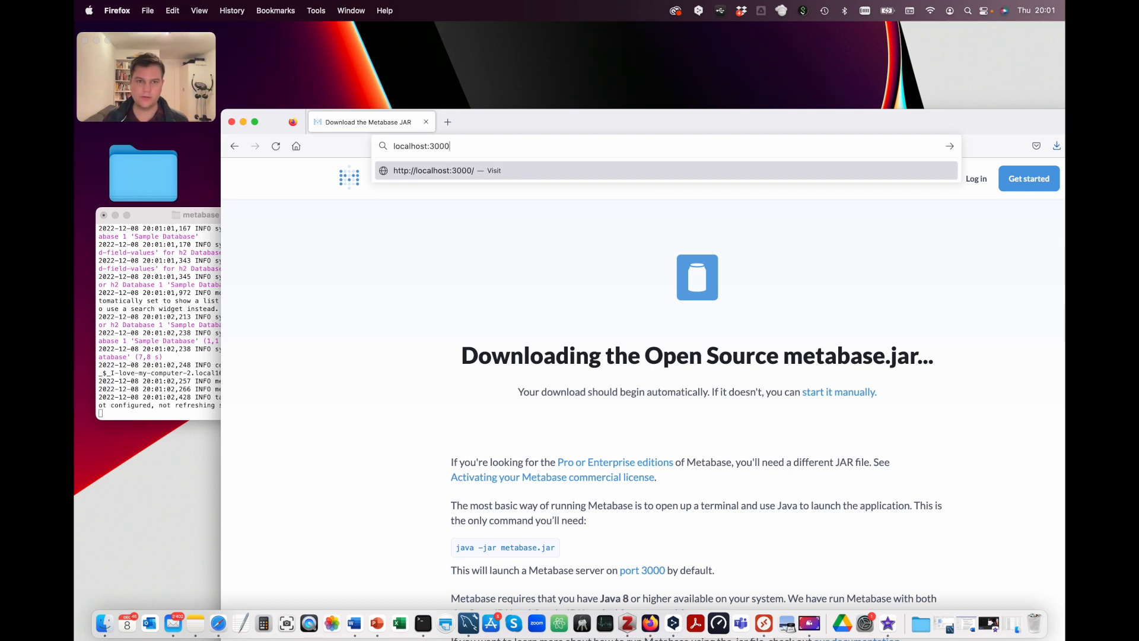
{"action": "key", "text": "Return"}
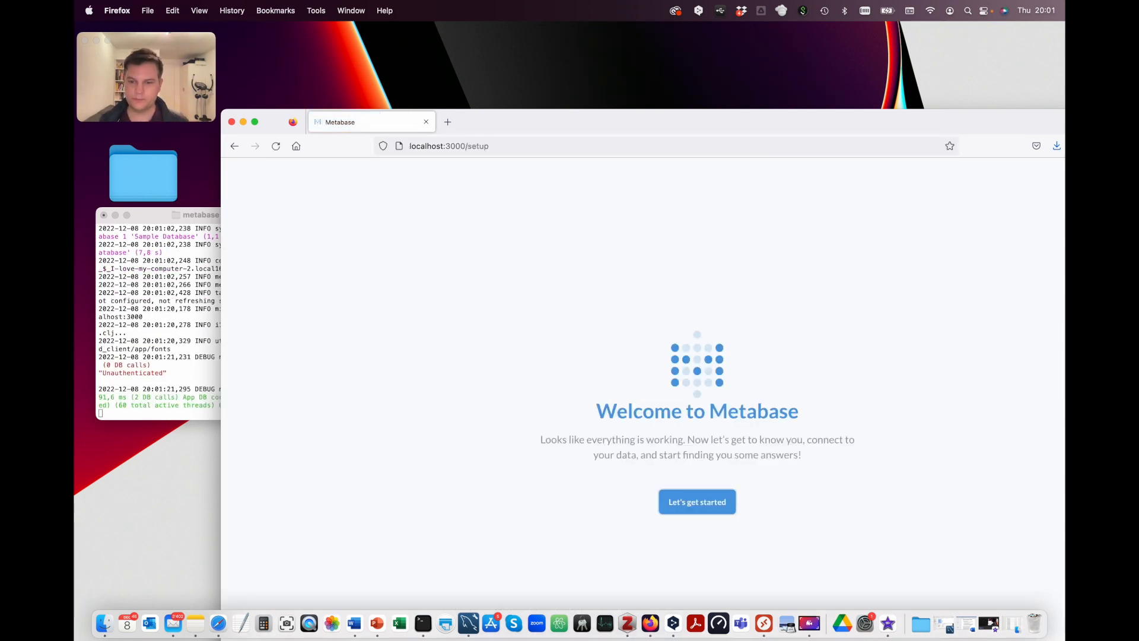
{"action": "left_click_drag", "start_coordinate": [572, 115], "coordinate": [562, 39]}
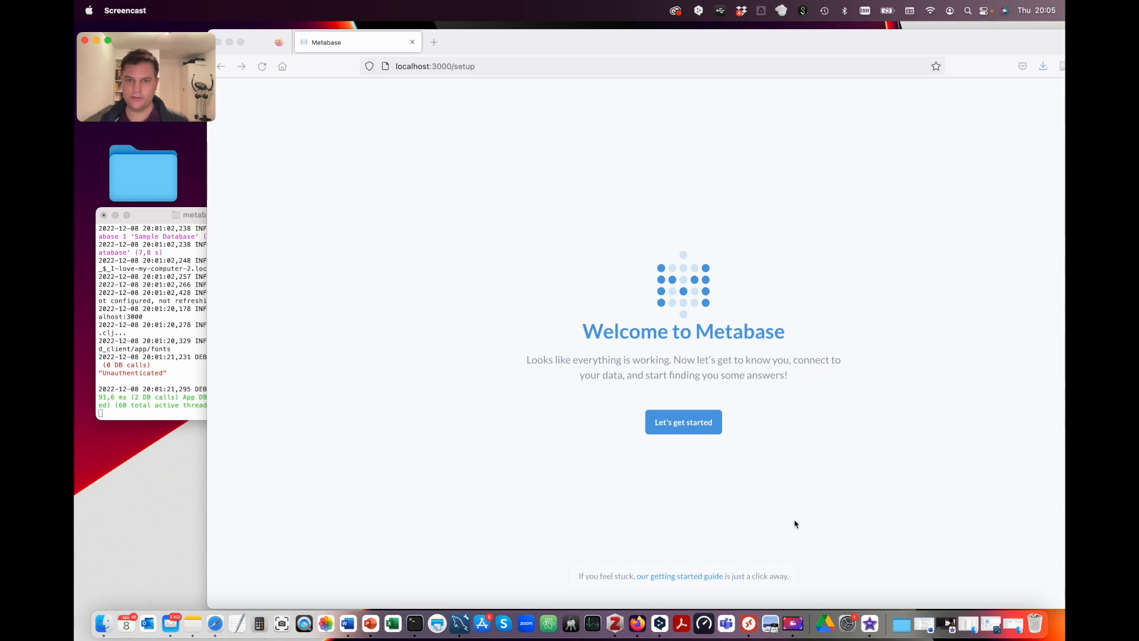
{"action": "left_click", "coordinate": [687, 425]}
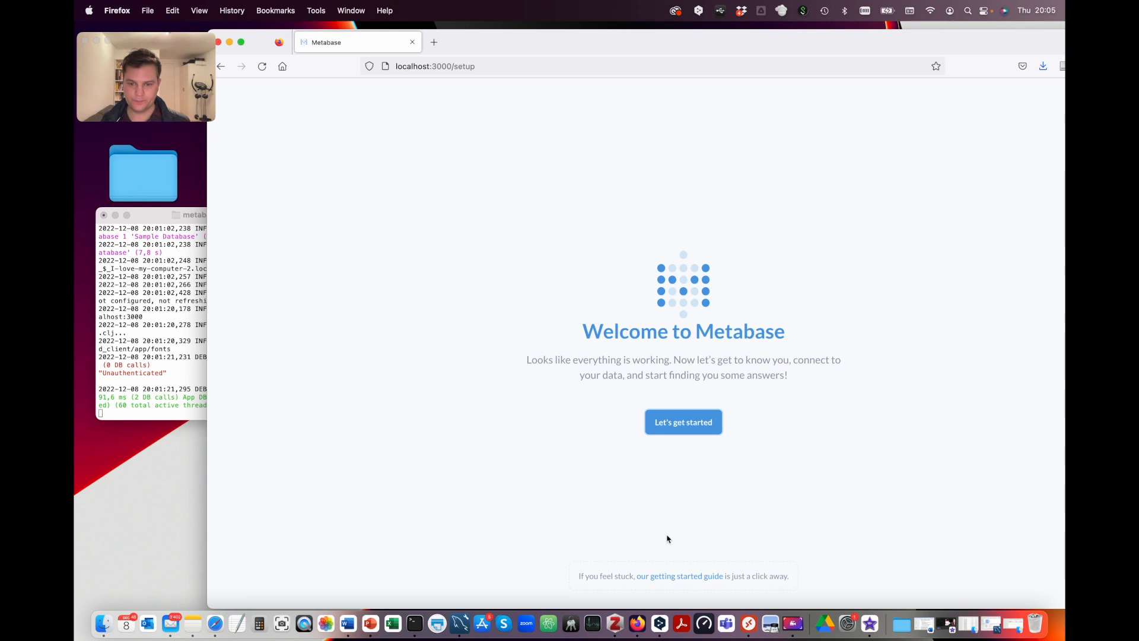
Step: In MySQL Workbench, expand Visualization's views, enlarge the query editor, and select movie ID 1097
{"action": "left_click", "coordinate": [464, 630]}
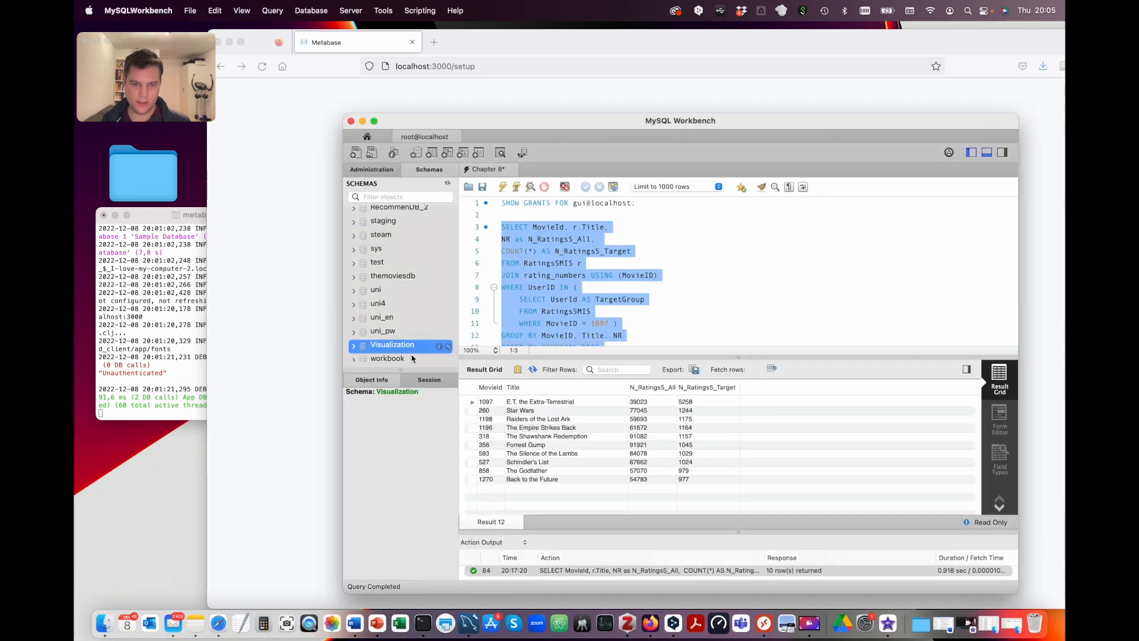
{"action": "left_click", "coordinate": [354, 345]}
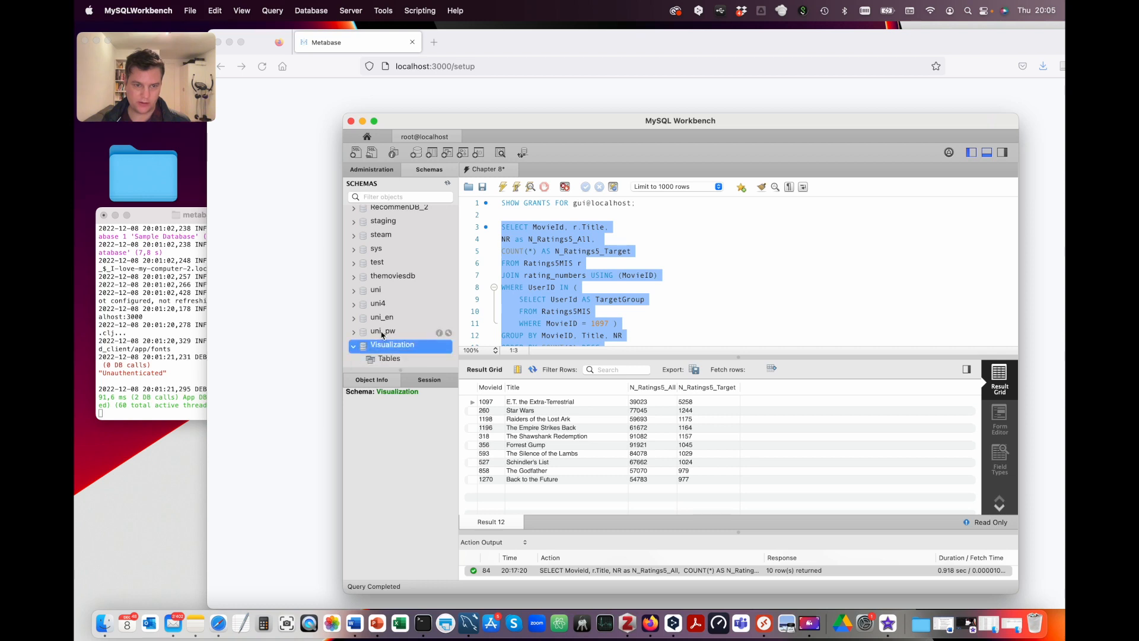
{"action": "left_click", "coordinate": [362, 319]}
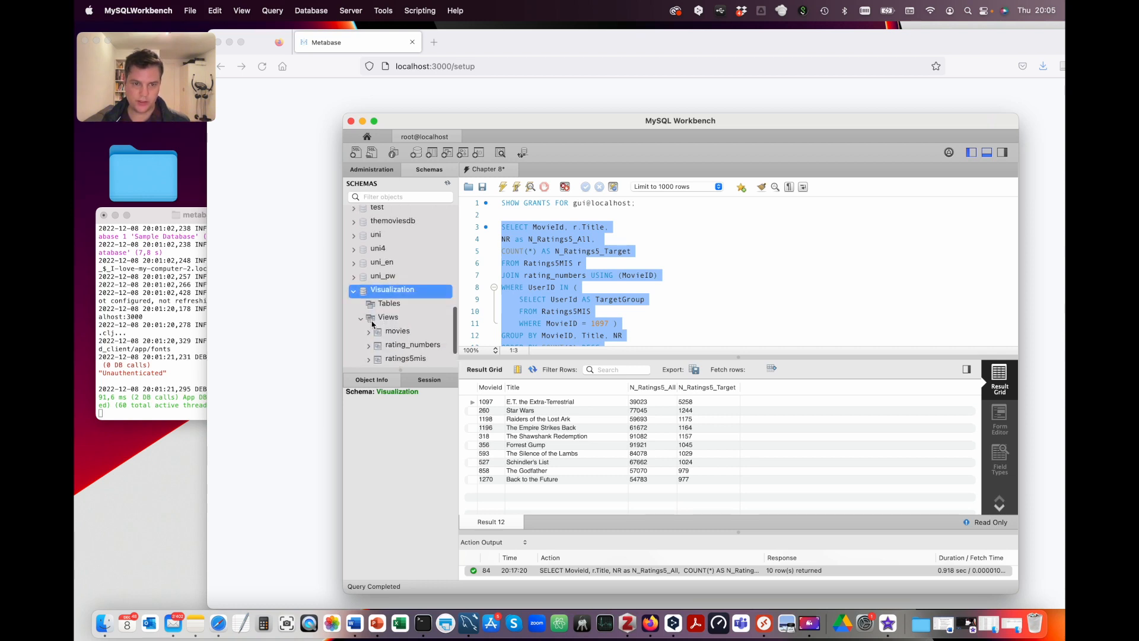
{"action": "scroll", "coordinate": [385, 308], "scroll_direction": "down", "scroll_amount": 3}
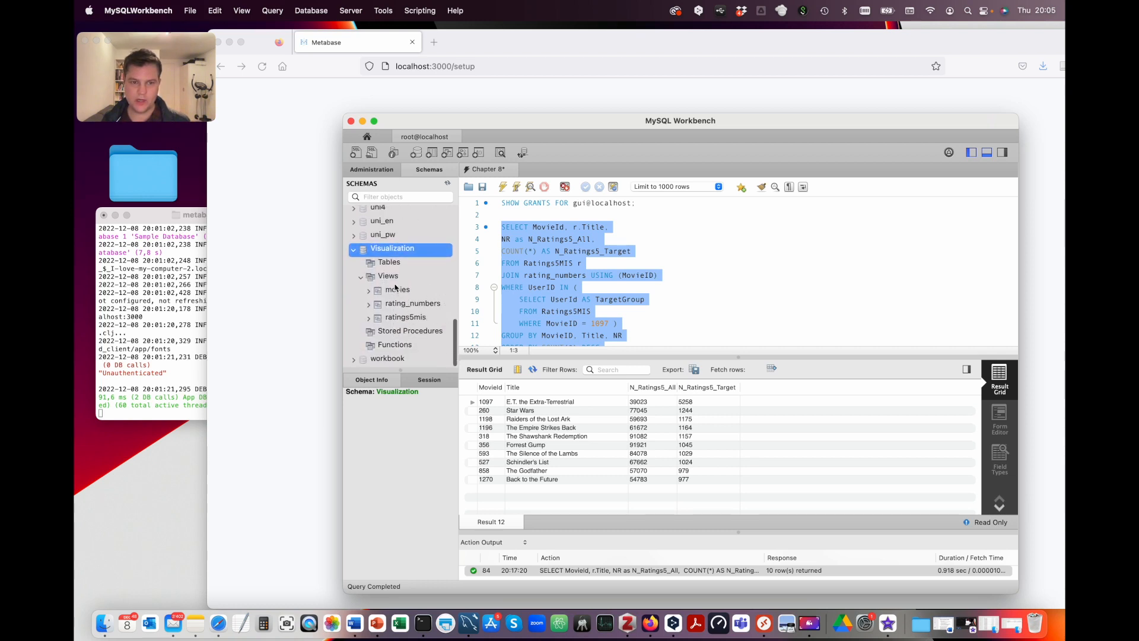
{"action": "mouse_move", "coordinate": [434, 320]}
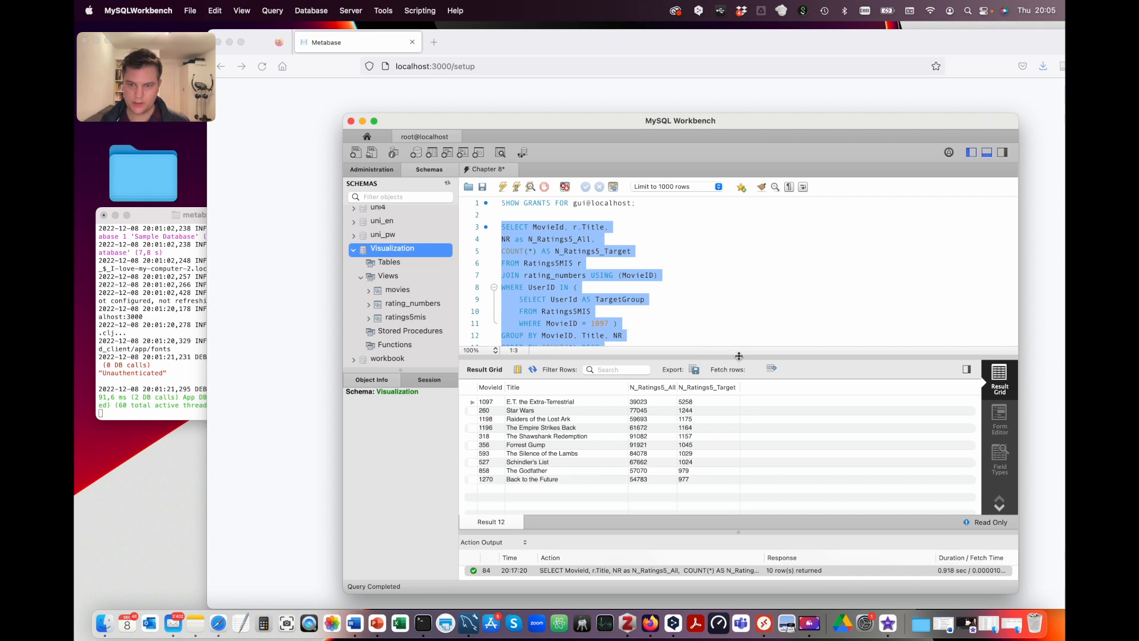
{"action": "left_click_drag", "start_coordinate": [739, 356], "coordinate": [739, 394]}
{"action": "left_click", "coordinate": [546, 260]}
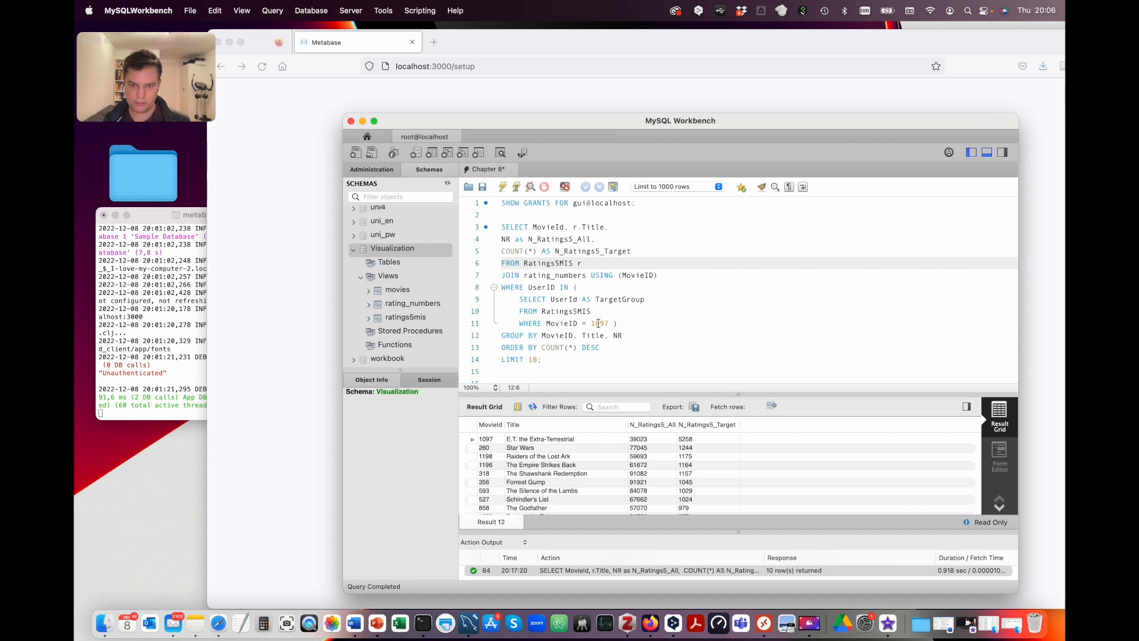
{"action": "double_click", "coordinate": [598, 324]}
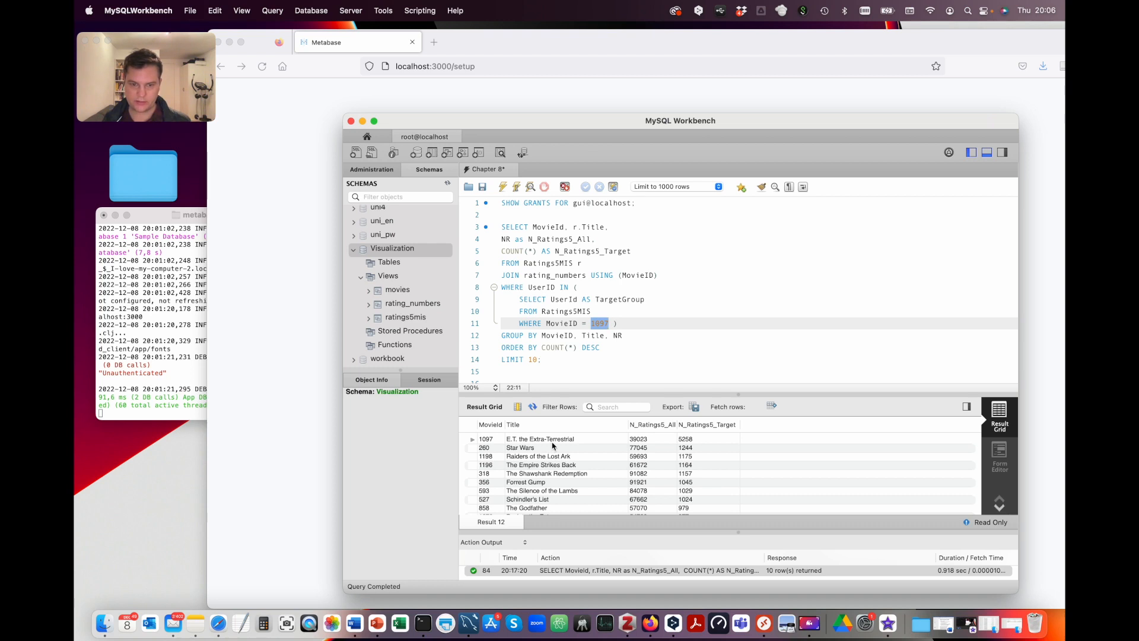
{"action": "scroll", "coordinate": [549, 468], "scroll_direction": "down", "scroll_amount": 2}
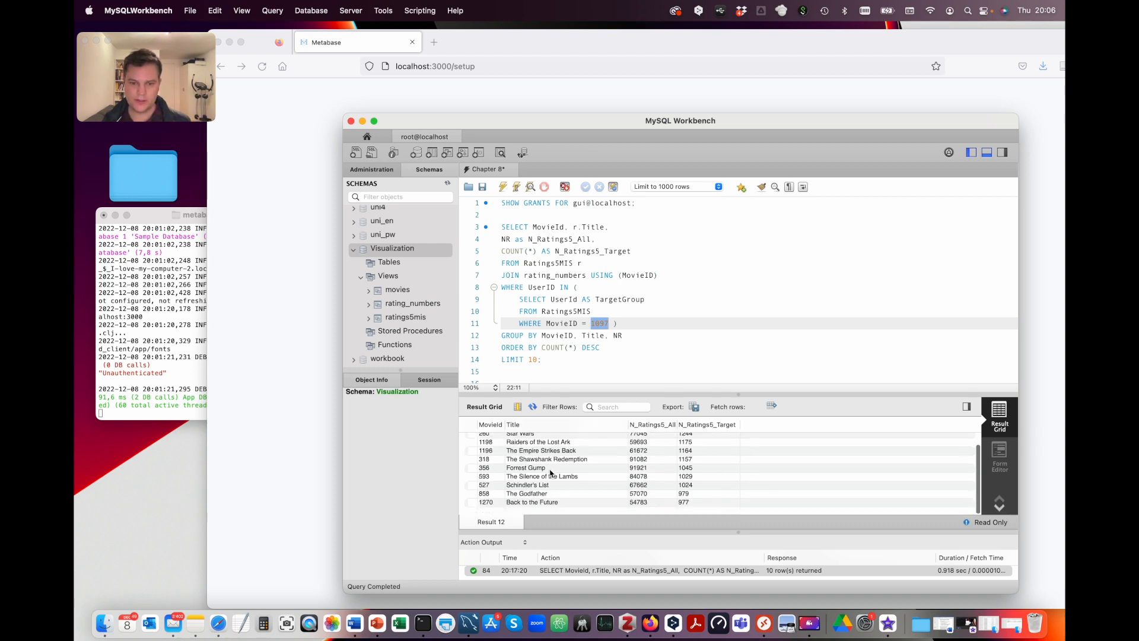
{"action": "scroll", "coordinate": [550, 473], "scroll_direction": "up", "scroll_amount": 2}
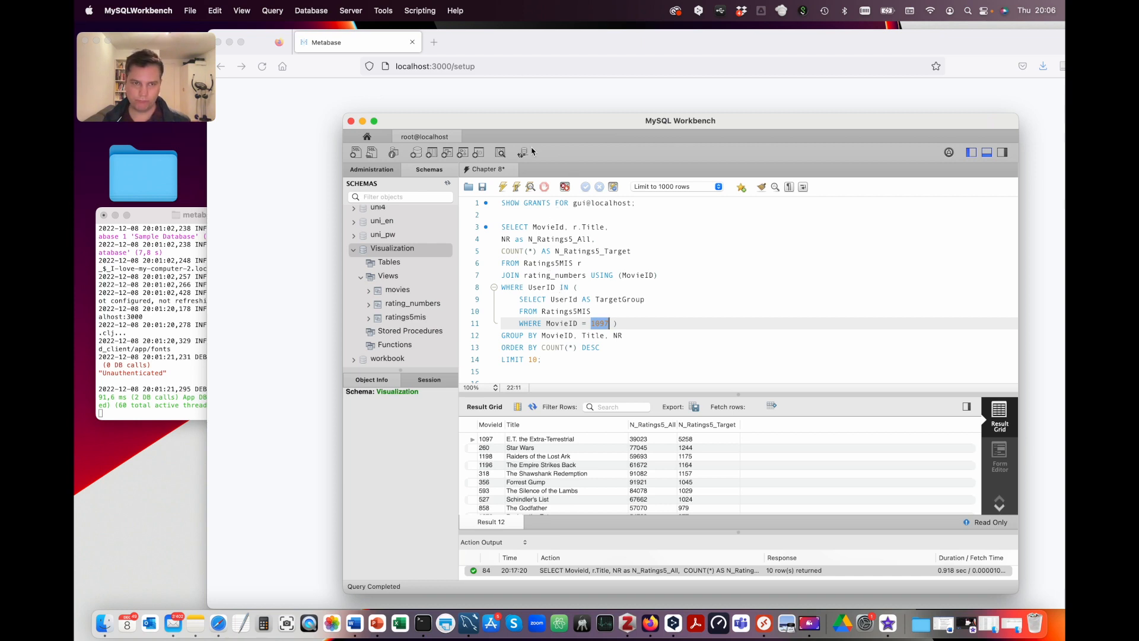
Step: Start the Metabase setup wizard with English as the language
{"action": "left_click", "coordinate": [525, 51]}
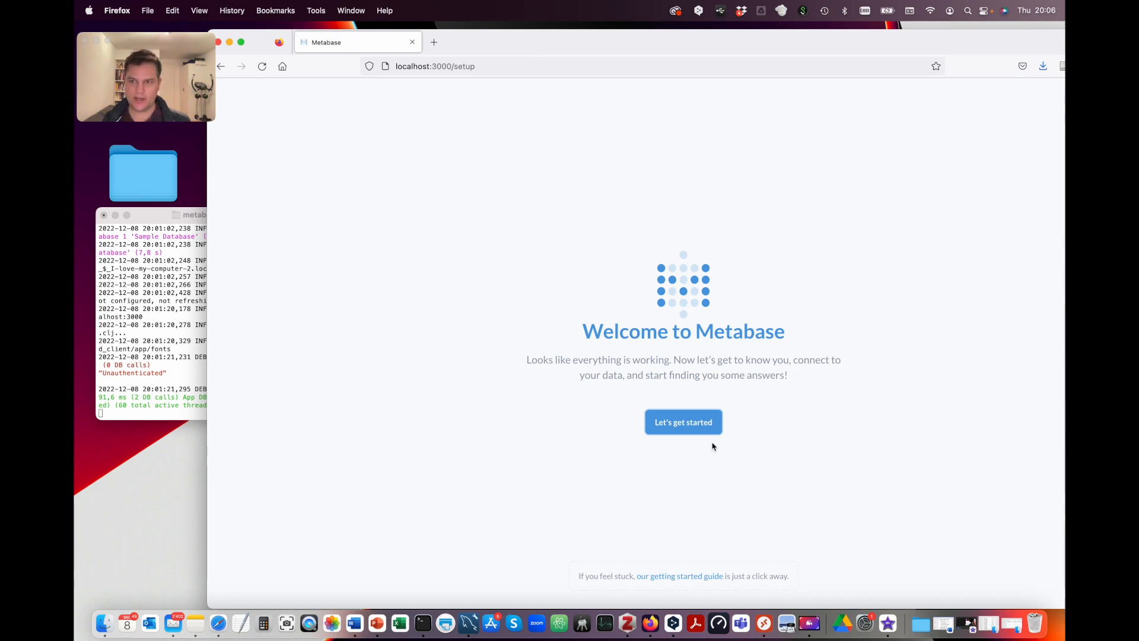
{"action": "left_click", "coordinate": [685, 423]}
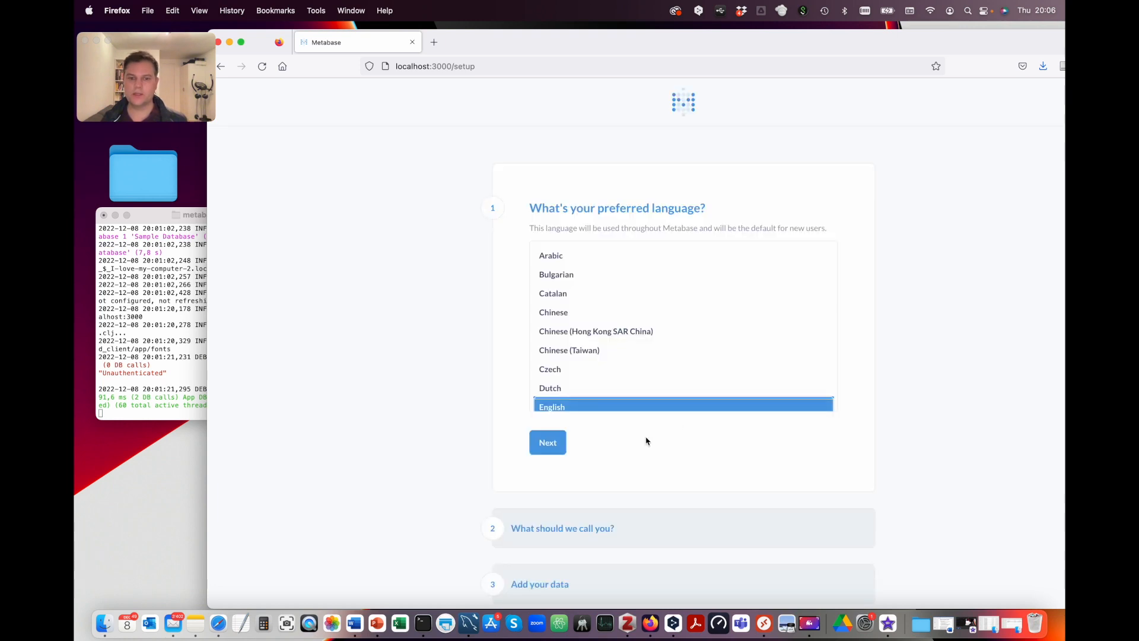
{"action": "left_click", "coordinate": [551, 445]}
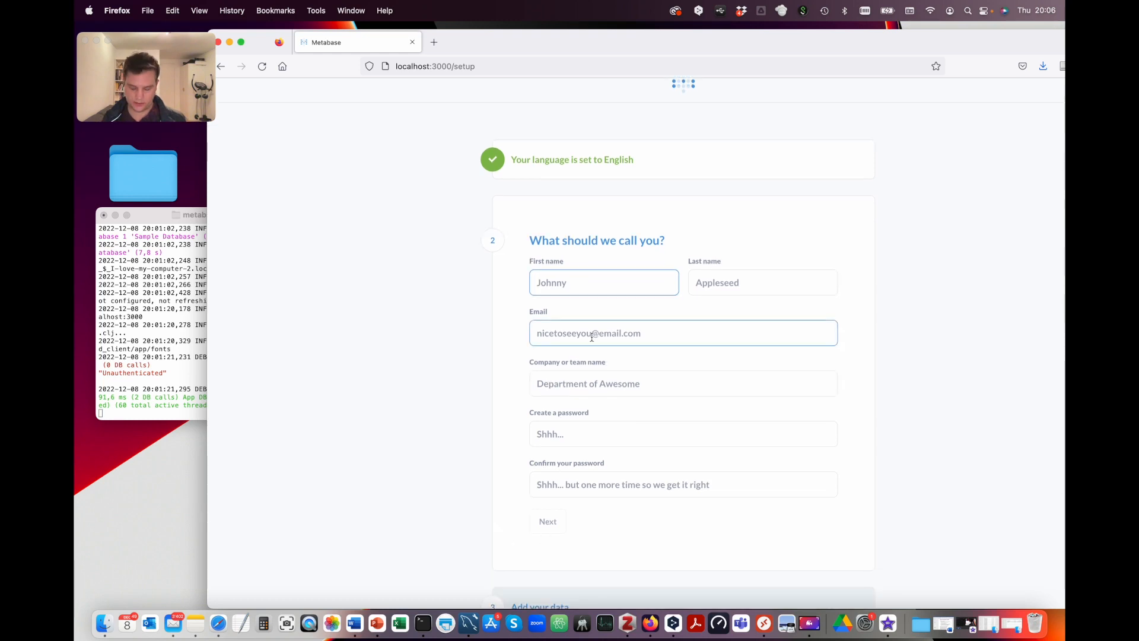
Step: Enter the user's first and last name, e-mail, company Hochschule Luzern, and the account password twice
{"action": "key", "text": "Tab"}
{"action": "key", "text": "Tab"}
{"action": "key", "text": "Tab"}
{"action": "type", "text": "Hochschule Luzern"}
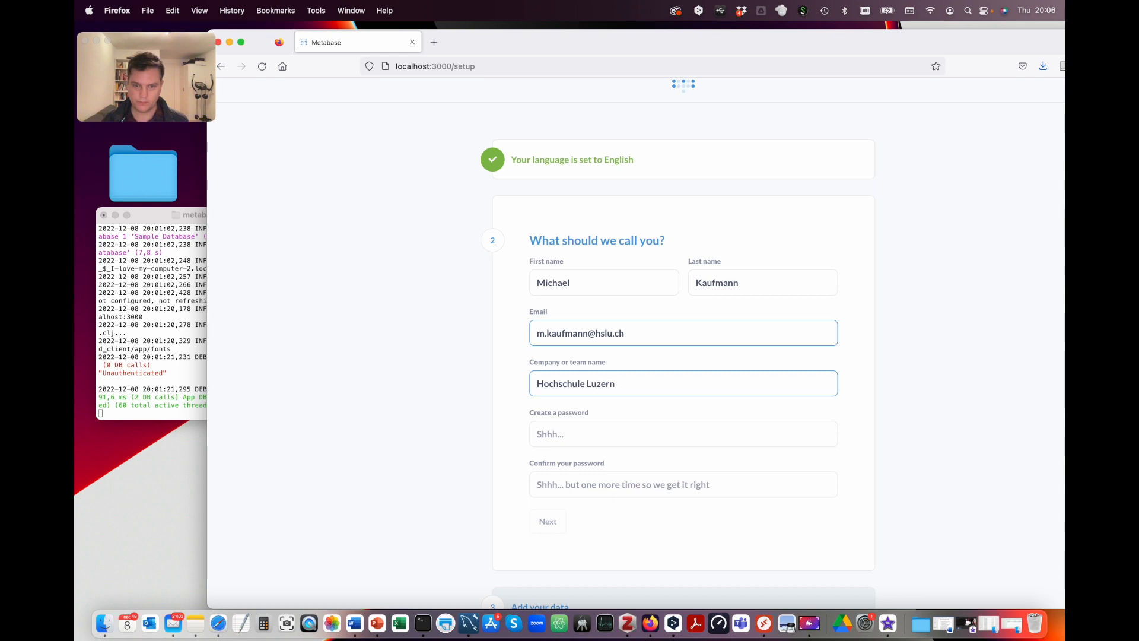
{"action": "key", "text": "Tab"}
{"action": "type", "text": "••••••"}
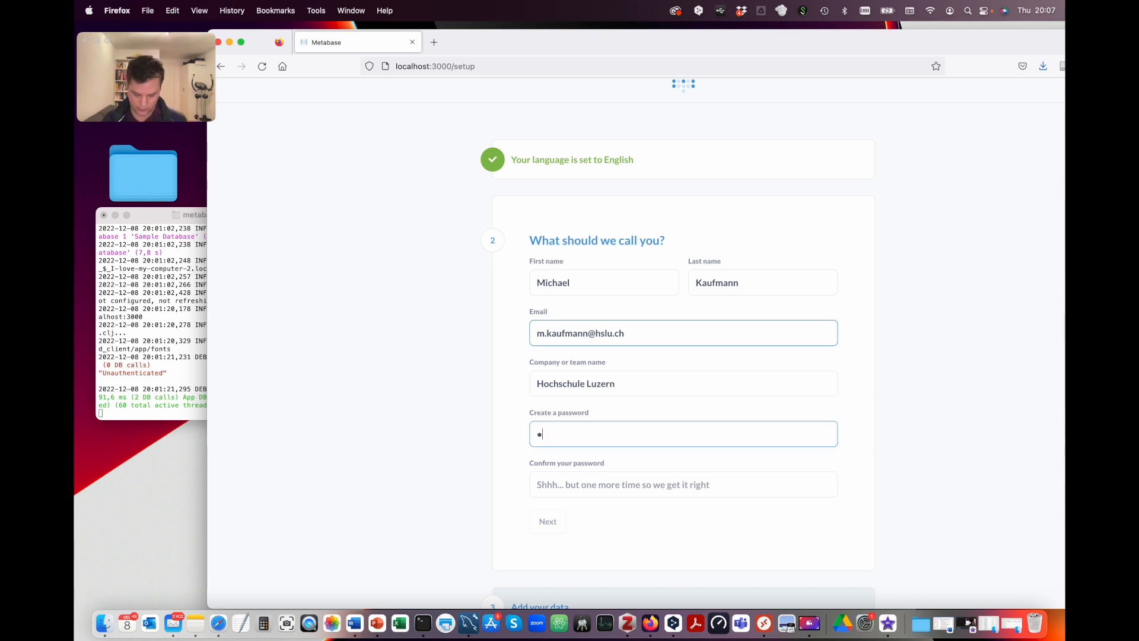
{"action": "key", "text": "BackSpace"}
{"action": "key", "text": "BackSpace"}
{"action": "key", "text": "BackSpace"}
{"action": "key", "text": "BackSpace"}
{"action": "key", "text": "BackSpace"}
{"action": "key", "text": "BackSpace"}
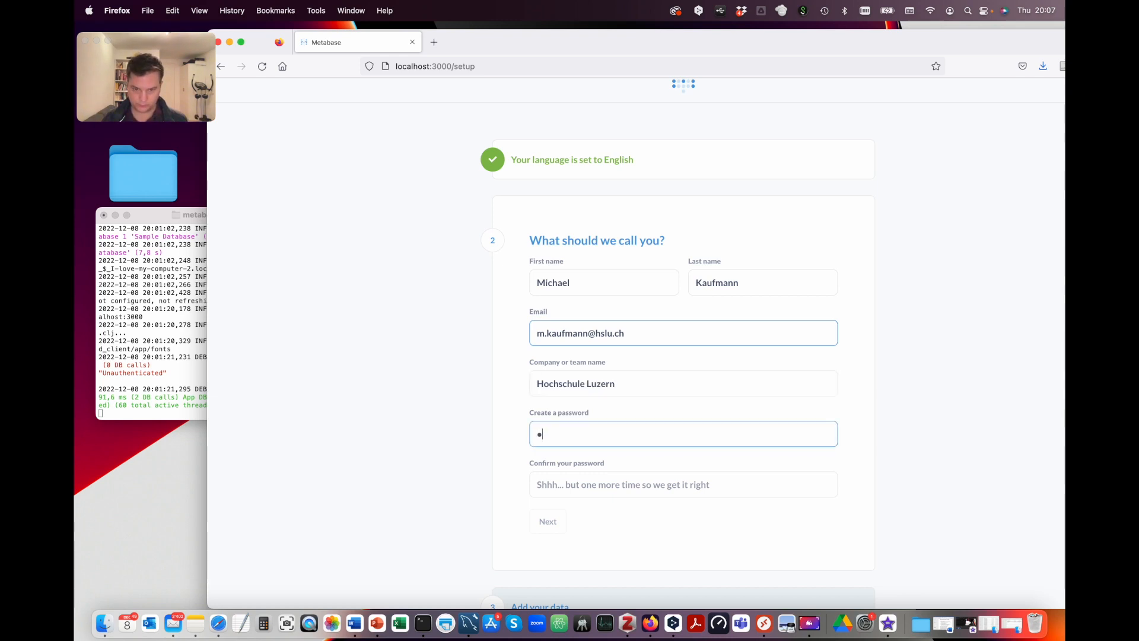
{"action": "type", "text": "••••••••••••"}
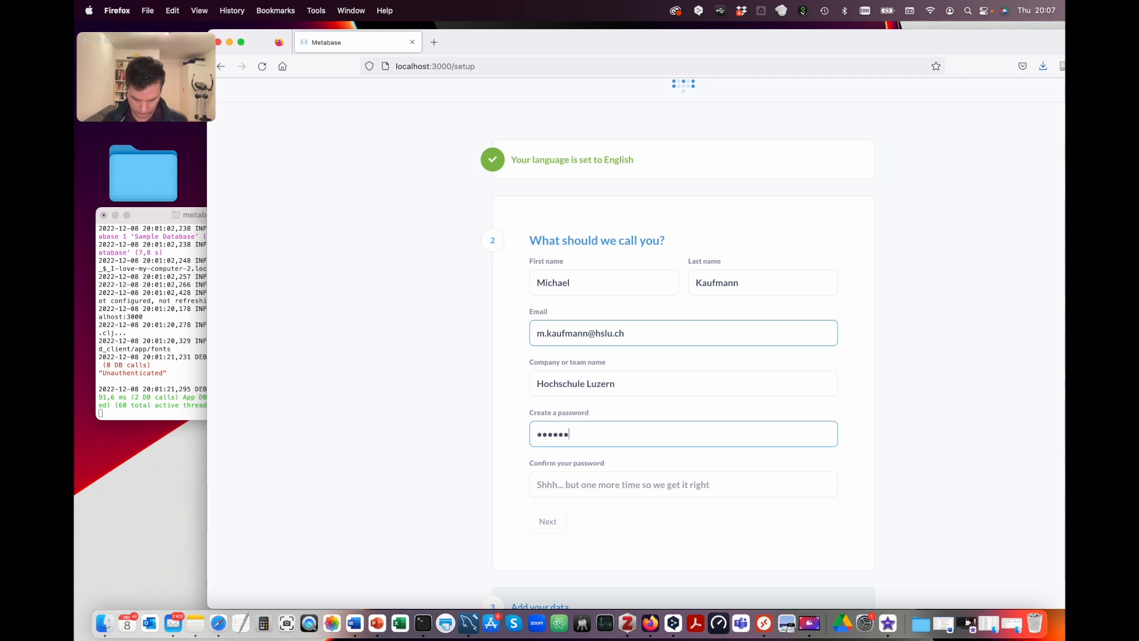
{"action": "type", "text": "•"}
{"action": "key", "text": "Tab"}
{"action": "type", "text": "•••••••••••"}
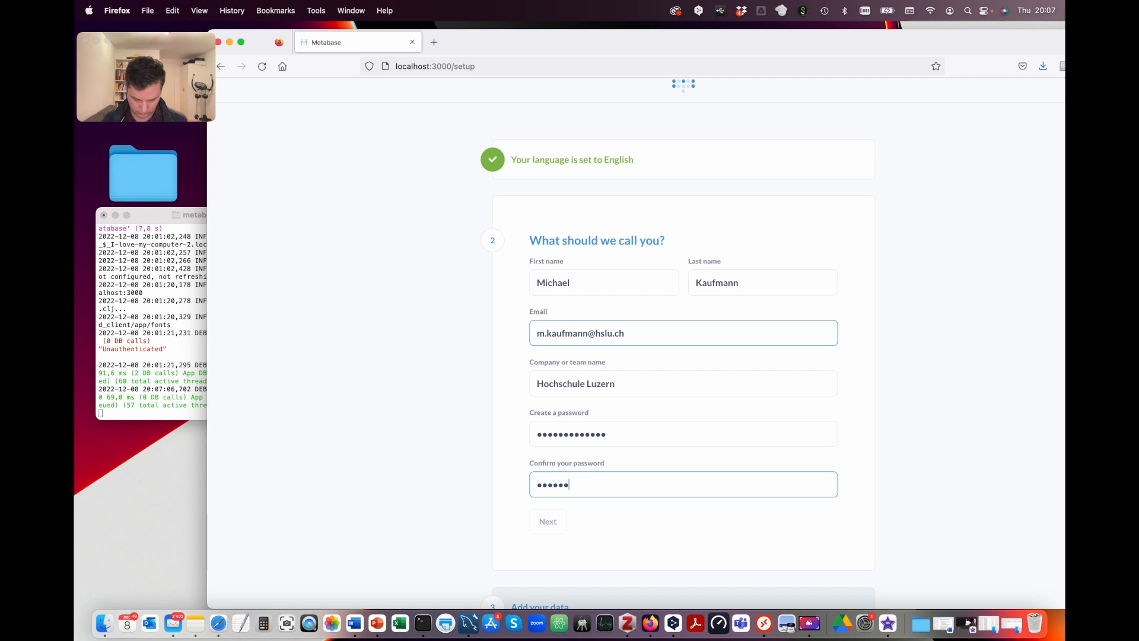
{"action": "type", "text": "•"}
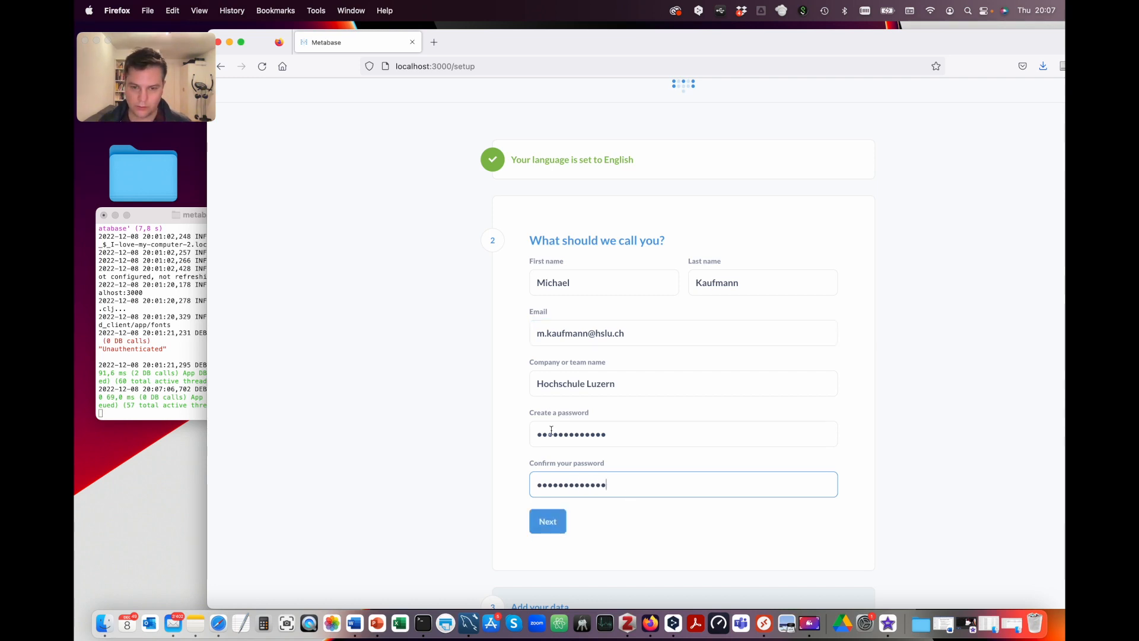
Step: Add a MySQL connection 'Movie Recommendation' with host localhost, port 3306, database Visualization and the database username
{"action": "left_click", "coordinate": [549, 529]}
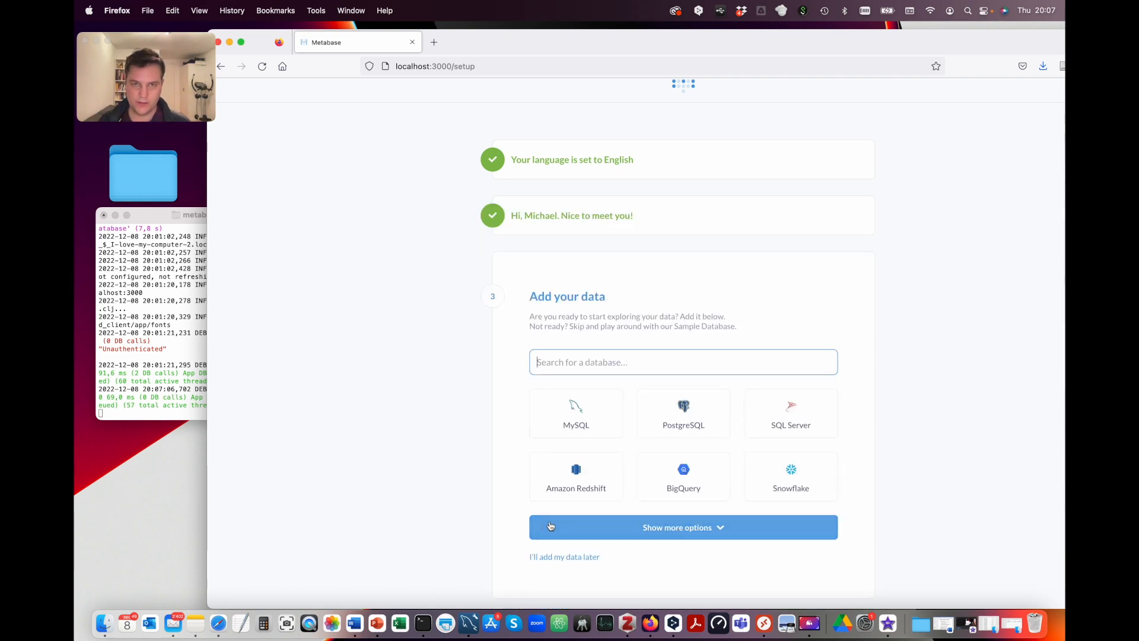
{"action": "left_click", "coordinate": [580, 424]}
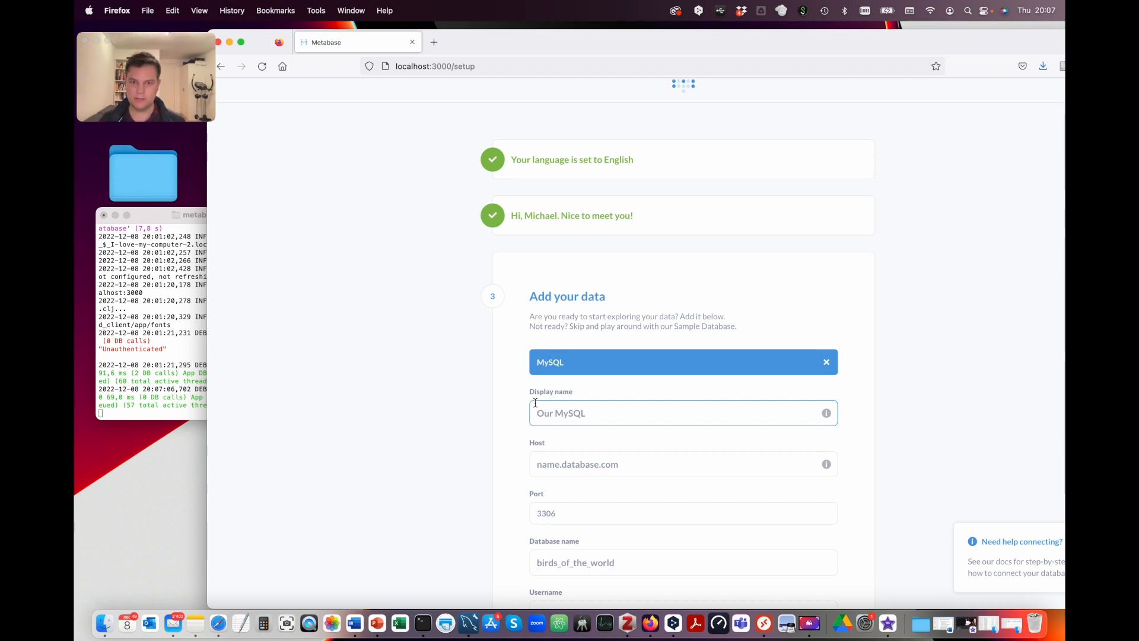
{"action": "type", "text": "M"}
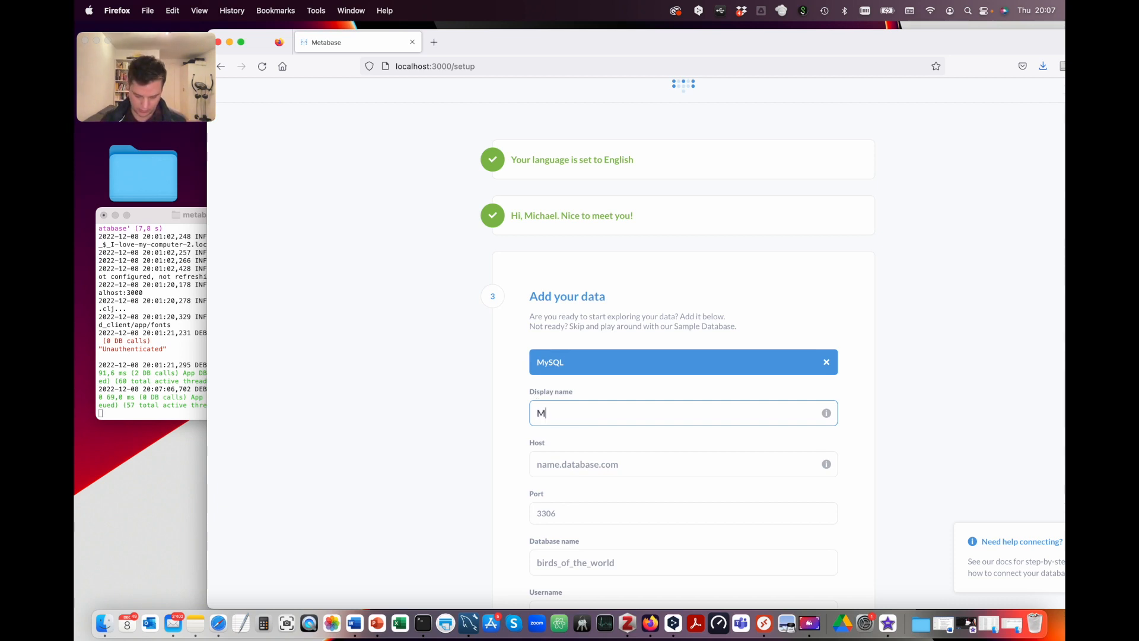
{"action": "type", "text": "ovie Re"}
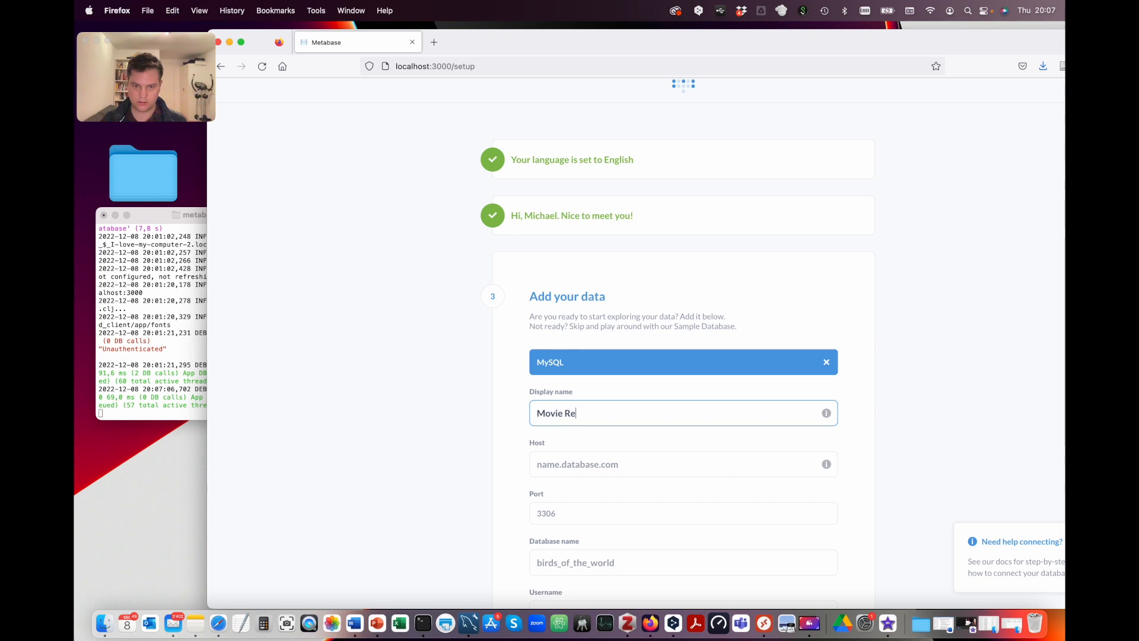
{"action": "type", "text": "commendation"}
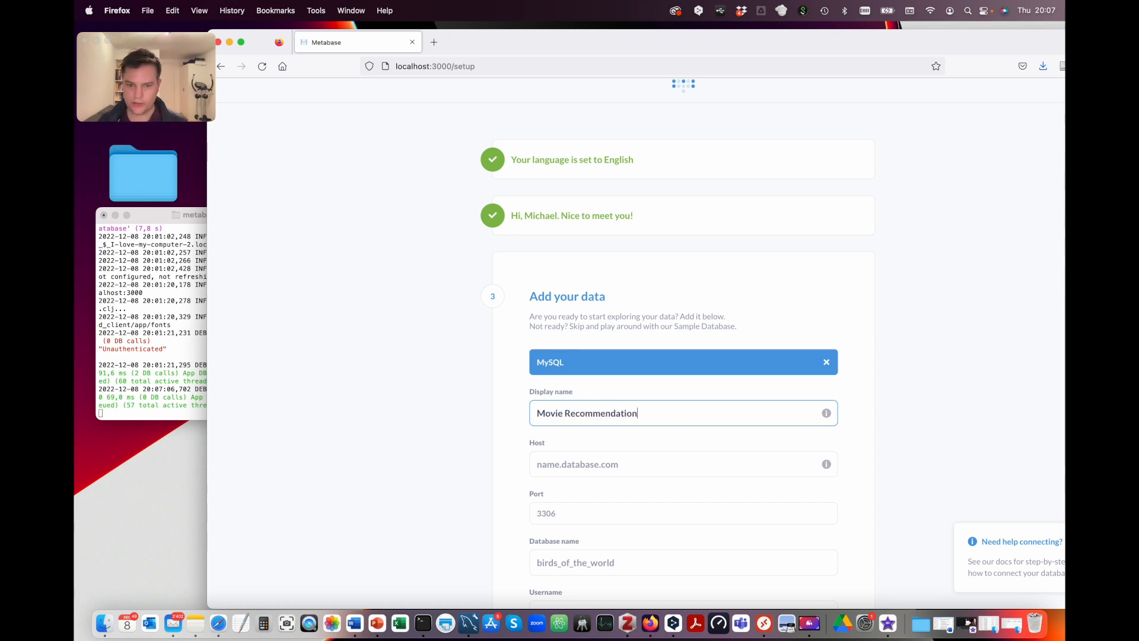
{"action": "scroll", "coordinate": [517, 451], "scroll_direction": "down", "scroll_amount": 4}
{"action": "left_click", "coordinate": [557, 352]}
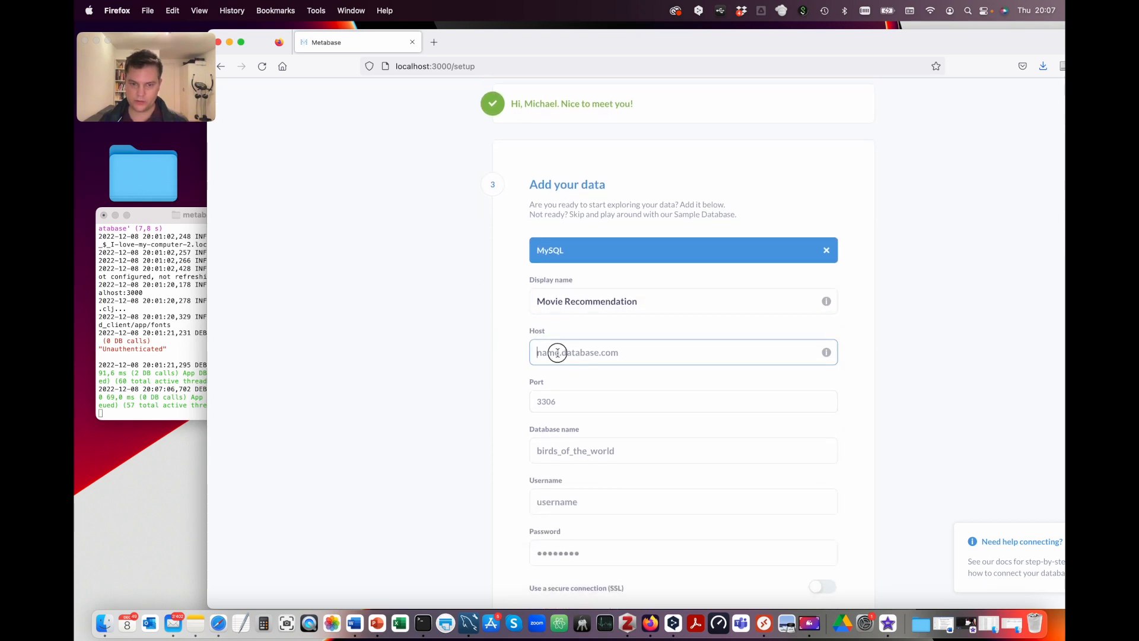
{"action": "type", "text": "l"}
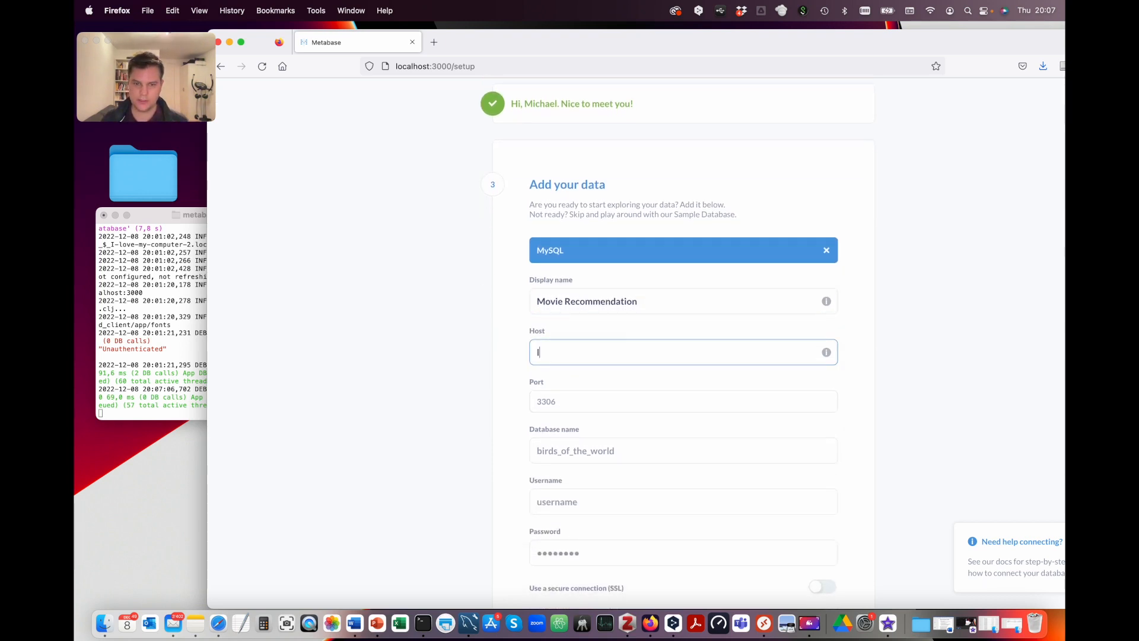
{"action": "type", "text": "ocal"}
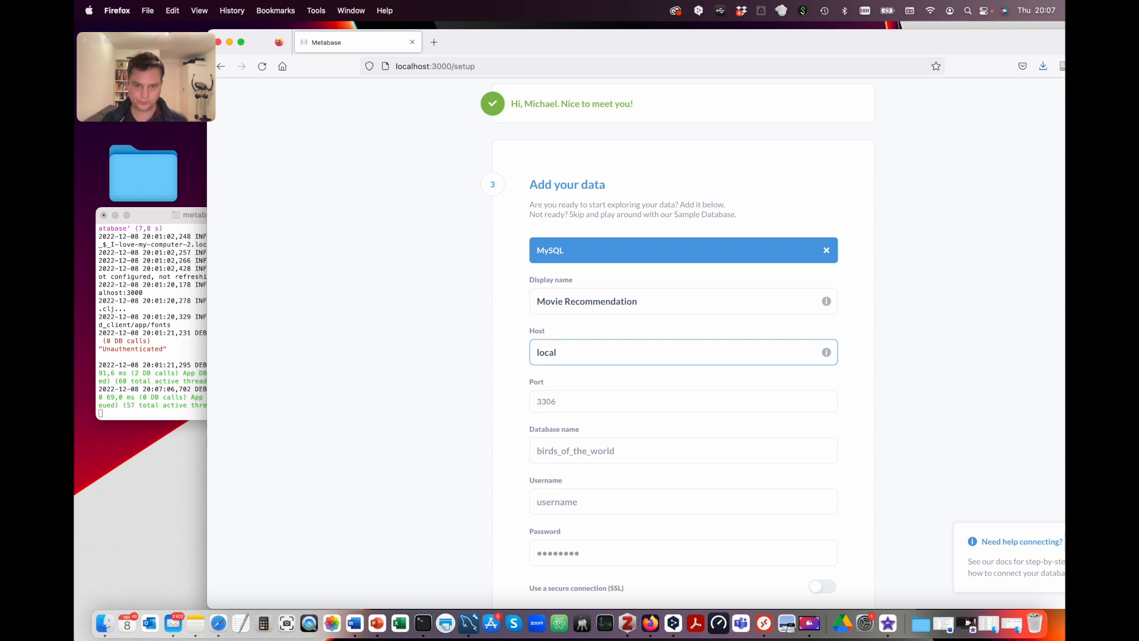
{"action": "type", "text": "host"}
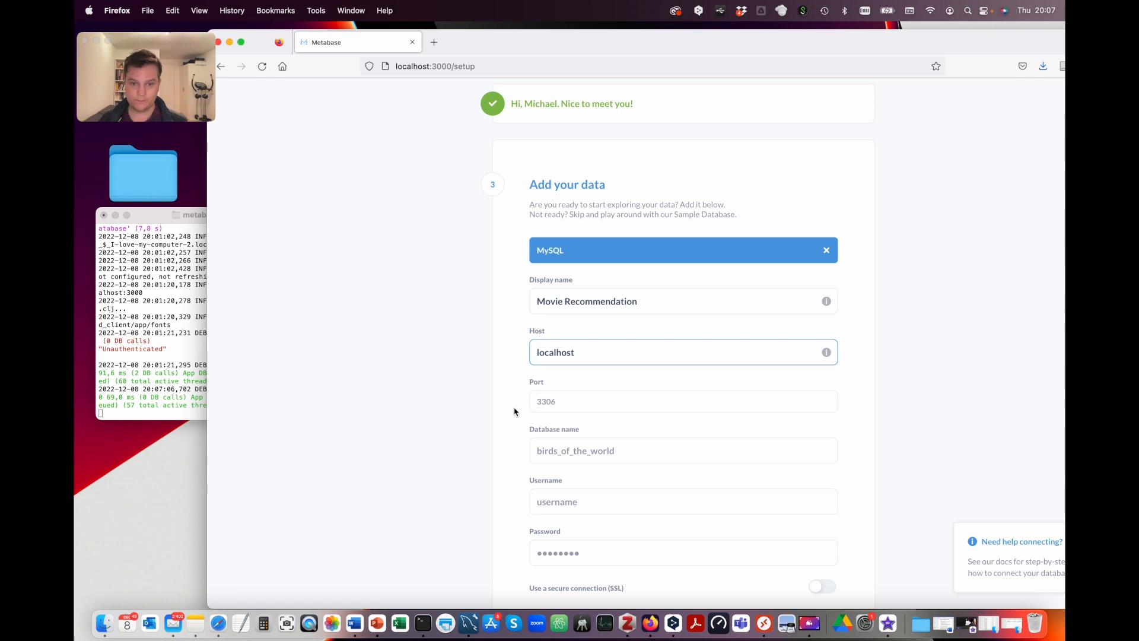
{"action": "left_click", "coordinate": [550, 405]}
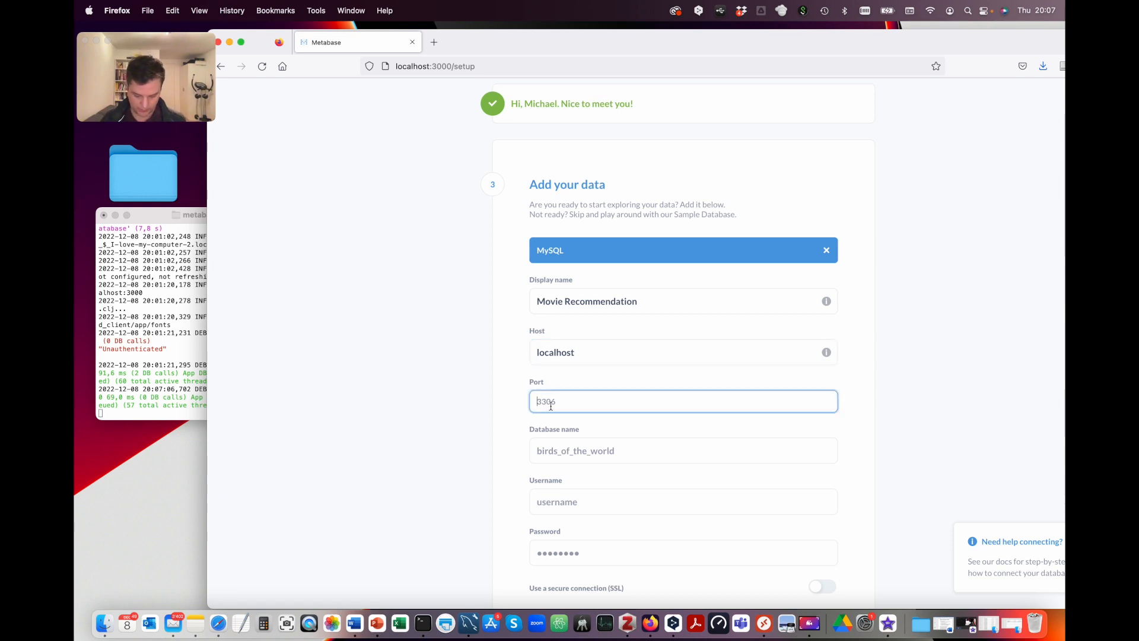
{"action": "type", "text": "3306"}
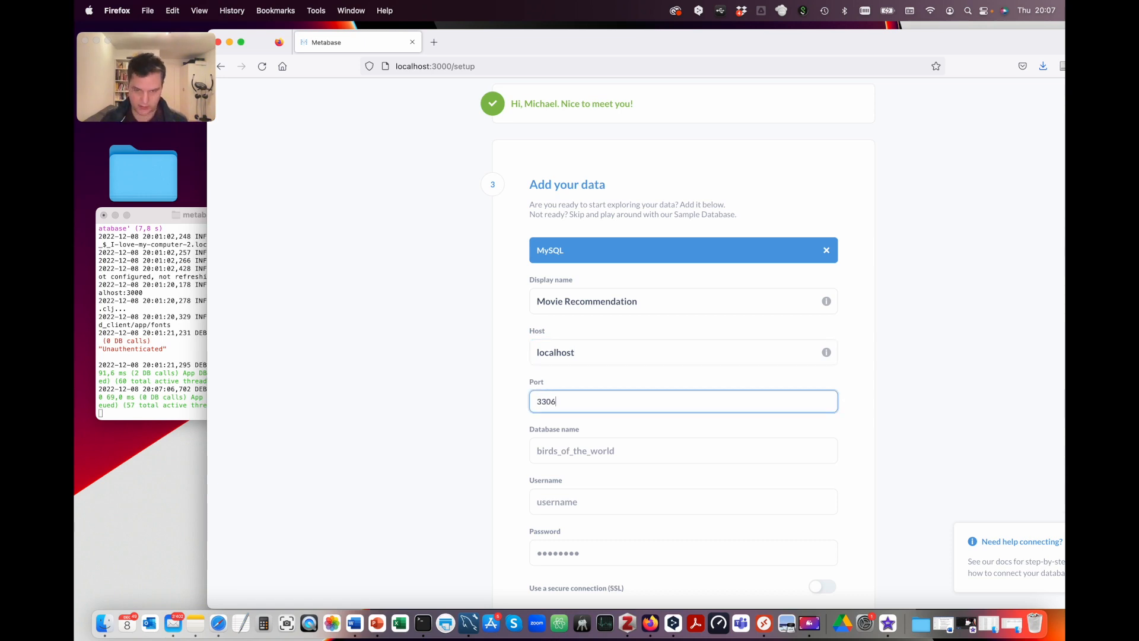
{"action": "left_click", "coordinate": [555, 449]}
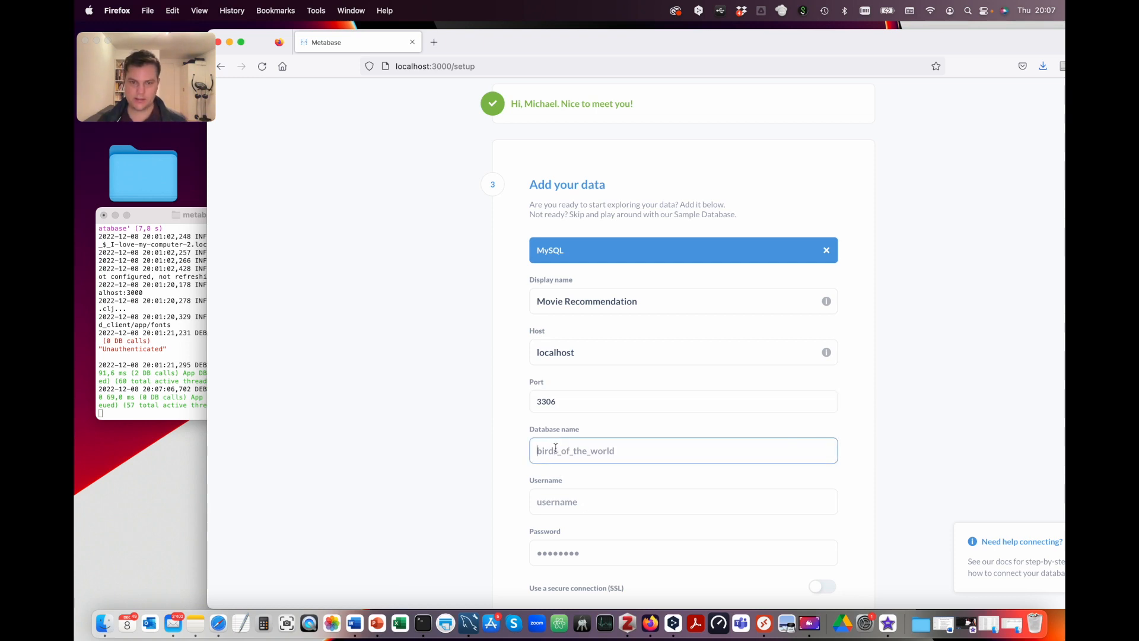
{"action": "type", "text": "V"}
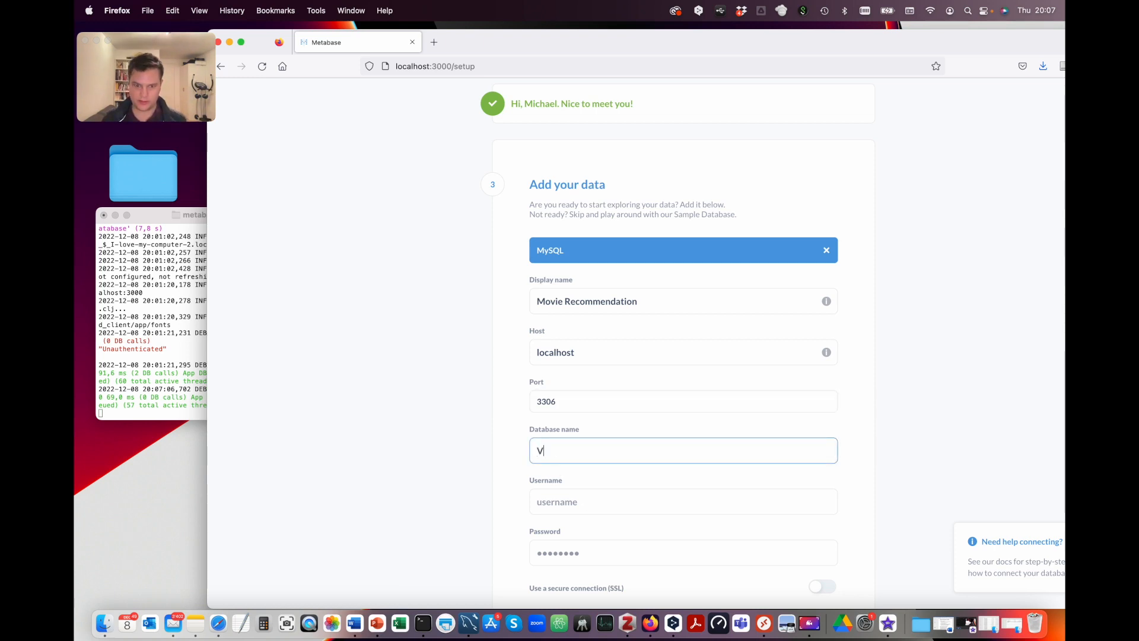
{"action": "type", "text": "is"}
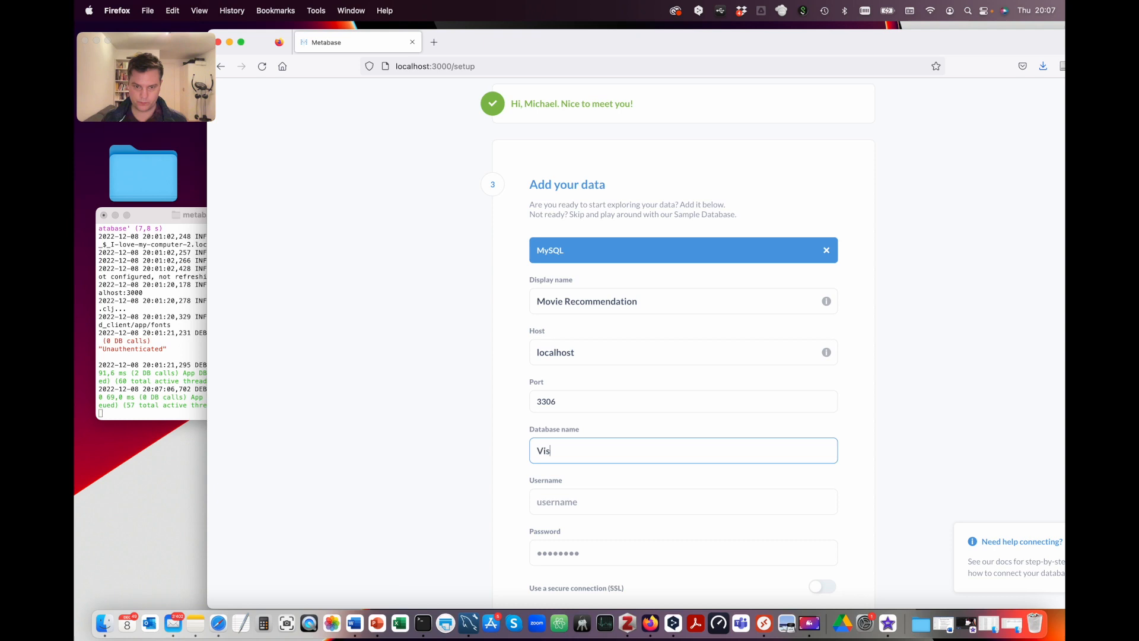
{"action": "type", "text": "ualization"}
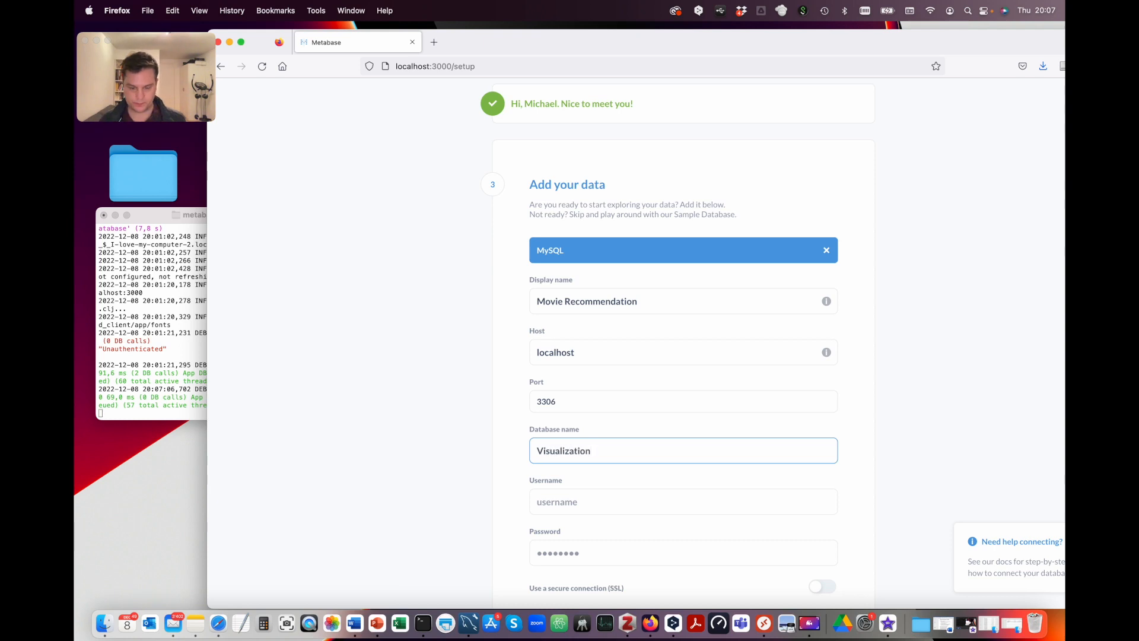
{"action": "left_click", "coordinate": [553, 502]}
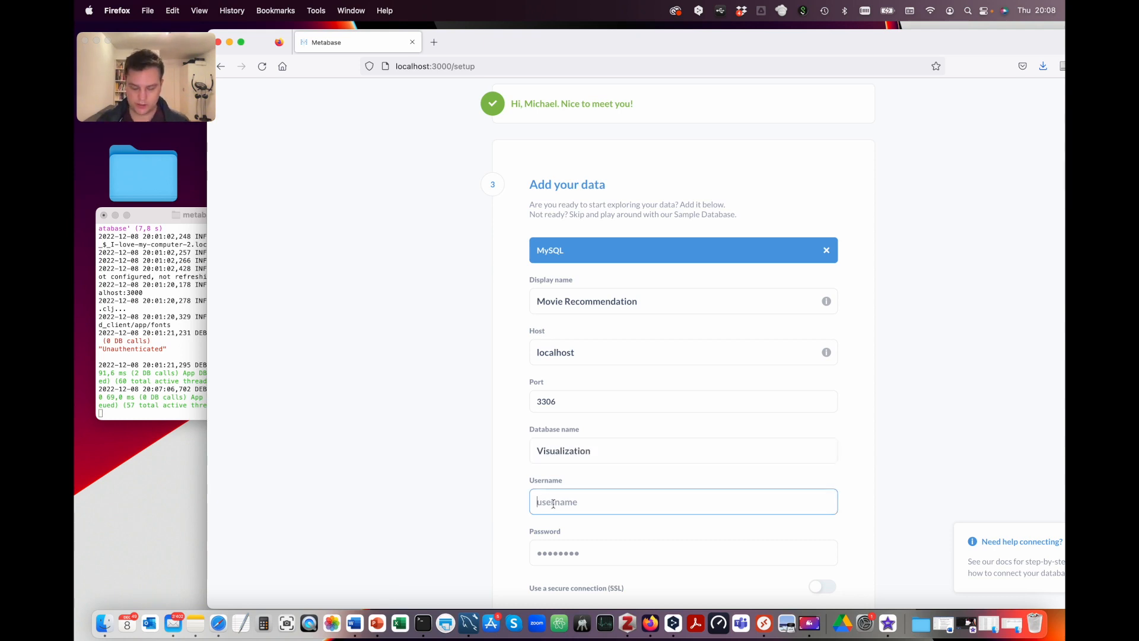
{"action": "type", "text": "gui"}
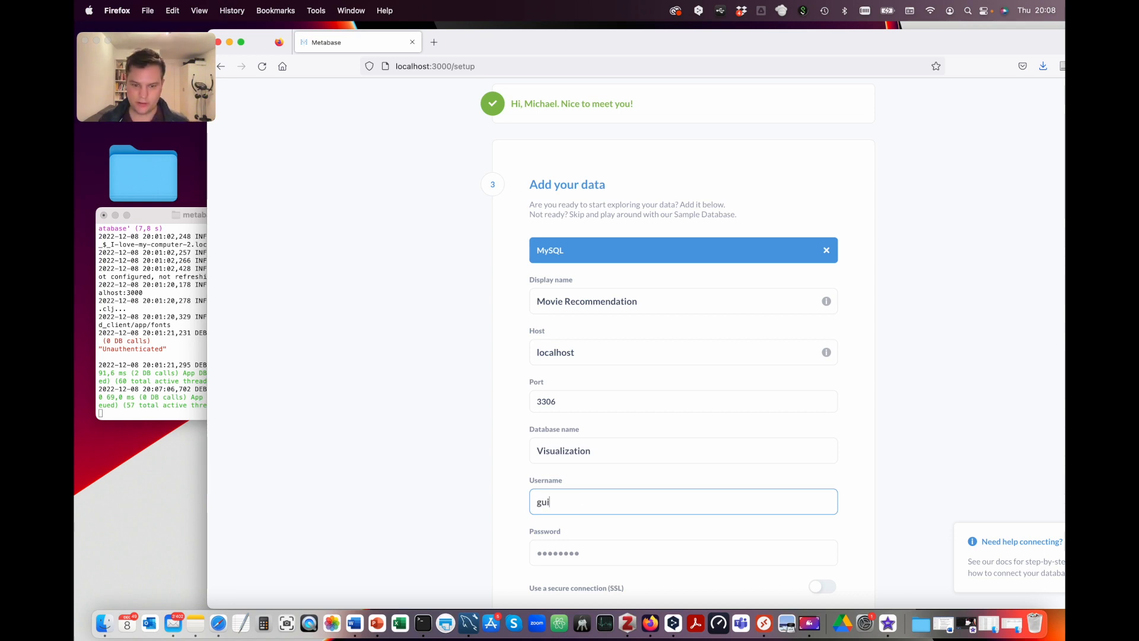
Step: In MySQL Workbench, select the SHOW GRANTS statement in the editor
{"action": "left_click", "coordinate": [469, 623]}
{"action": "scroll", "coordinate": [588, 275], "scroll_direction": "up", "scroll_amount": 2}
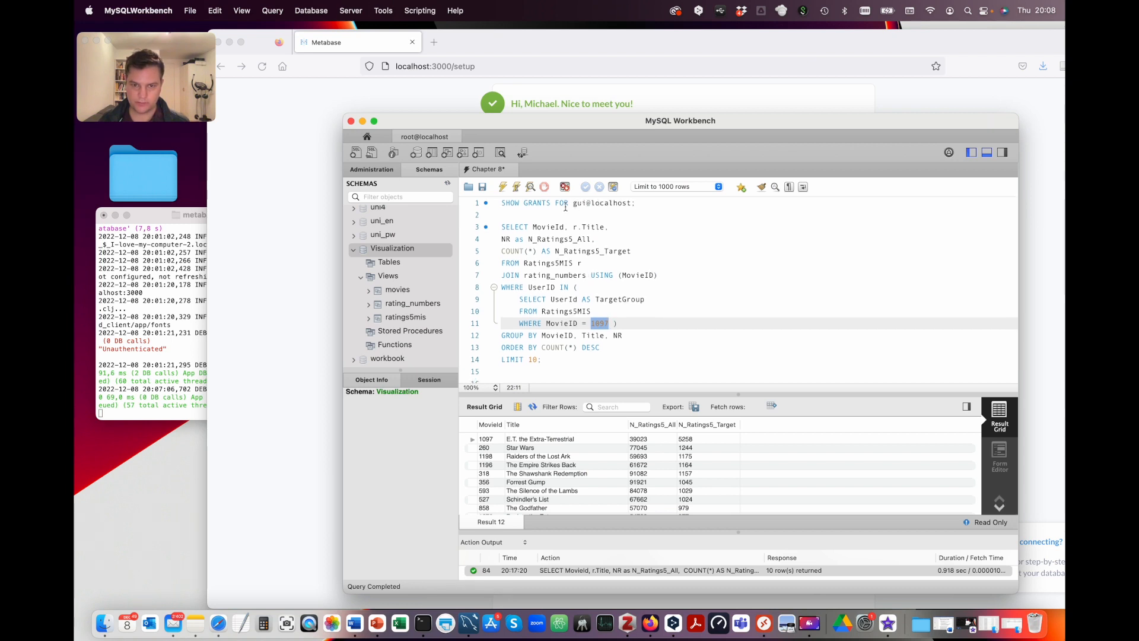
{"action": "left_click", "coordinate": [558, 204]}
Step: Run the SHOW GRANTS statement to check the user's permissions
{"action": "left_click", "coordinate": [516, 186]}
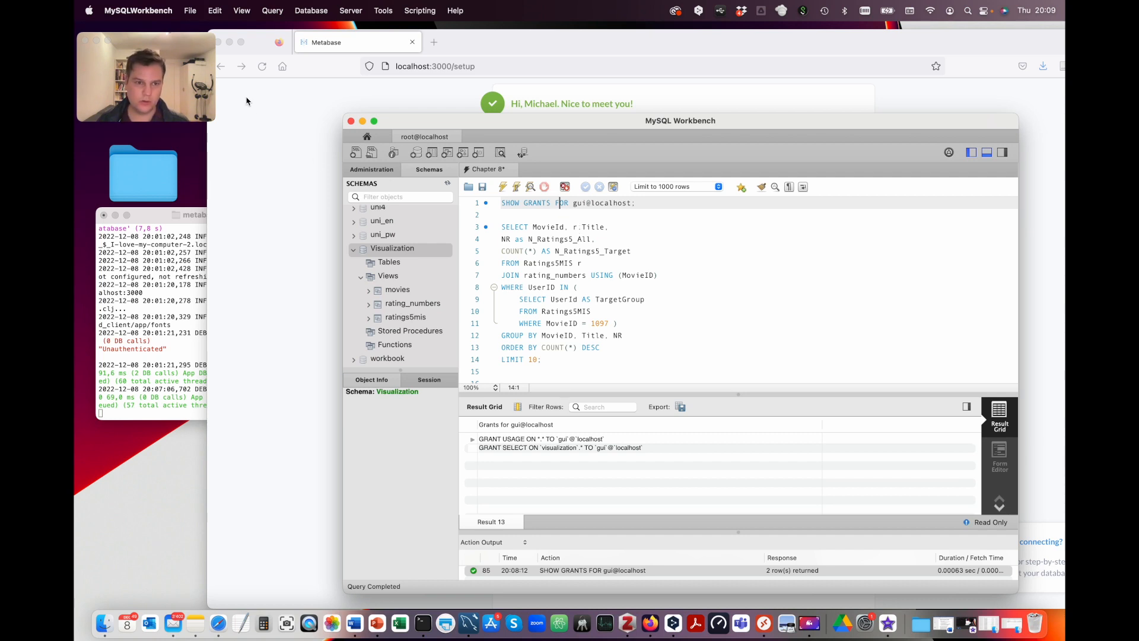
Step: Enter the database password in Metabase and connect the Movie Recommendation database
{"action": "left_click", "coordinate": [295, 215]}
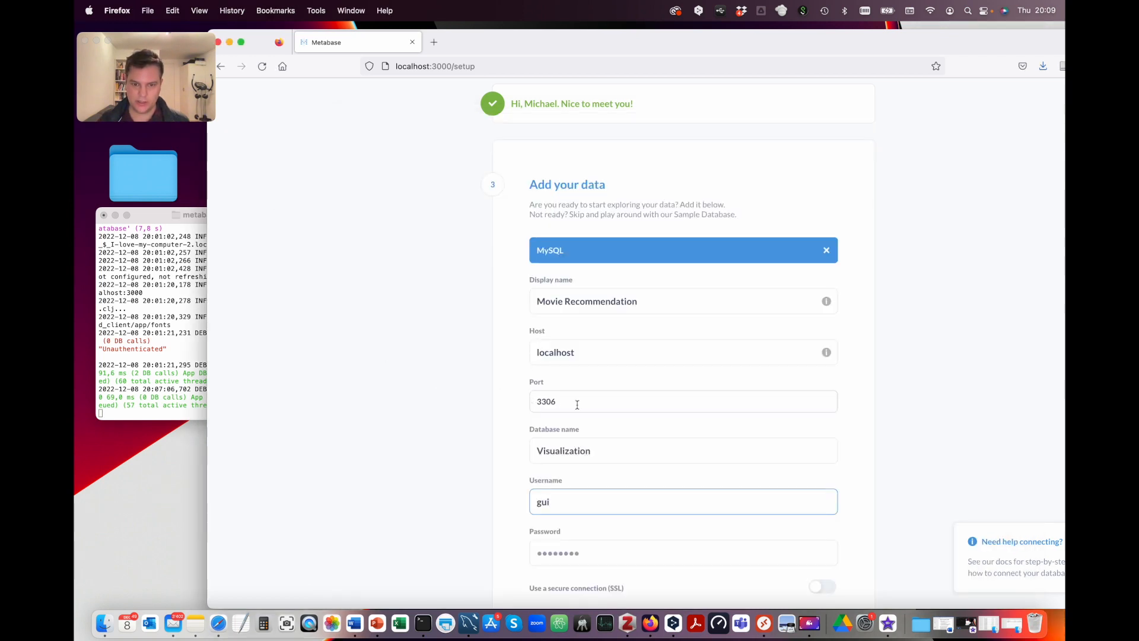
{"action": "scroll", "coordinate": [558, 462], "scroll_direction": "down", "scroll_amount": 3}
{"action": "left_click", "coordinate": [548, 454]}
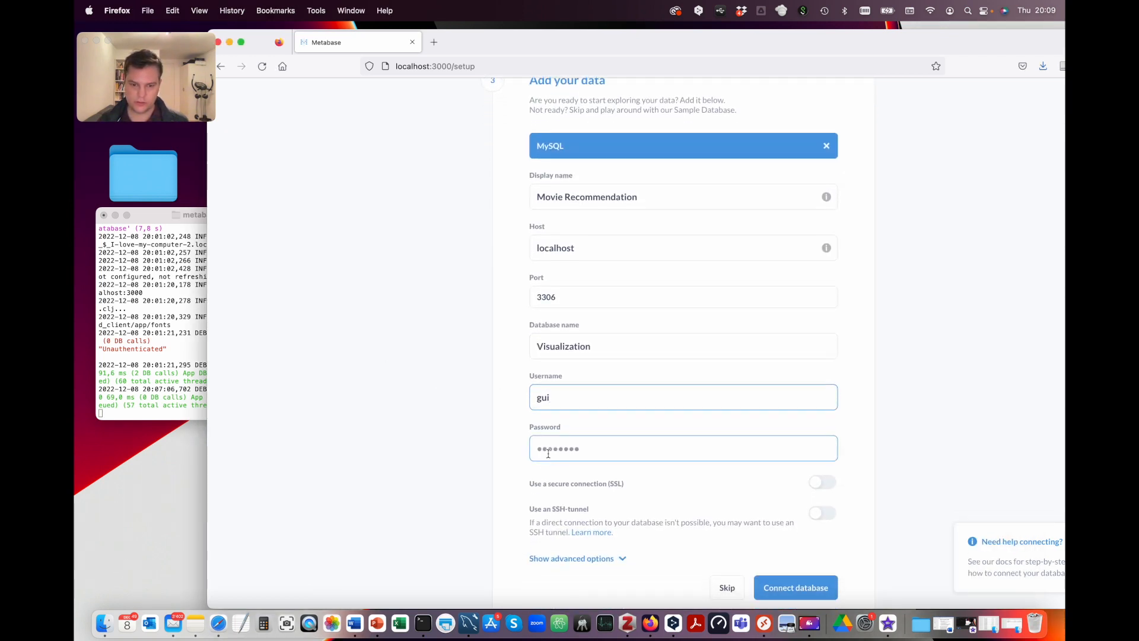
{"action": "left_click", "coordinate": [549, 453]}
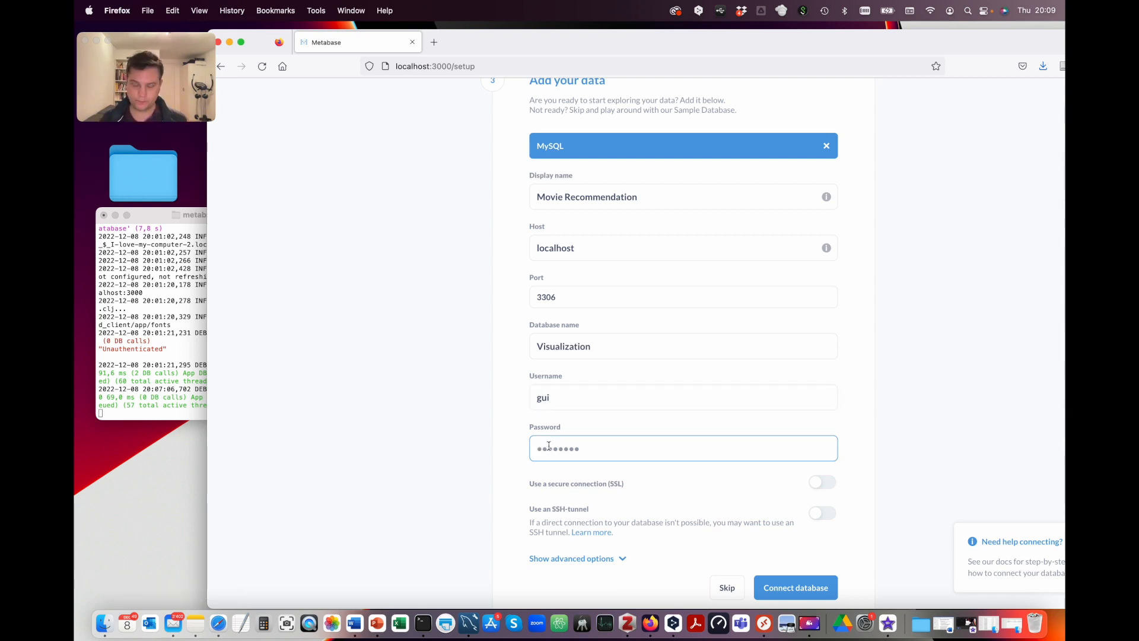
{"action": "type", "text": "•"}
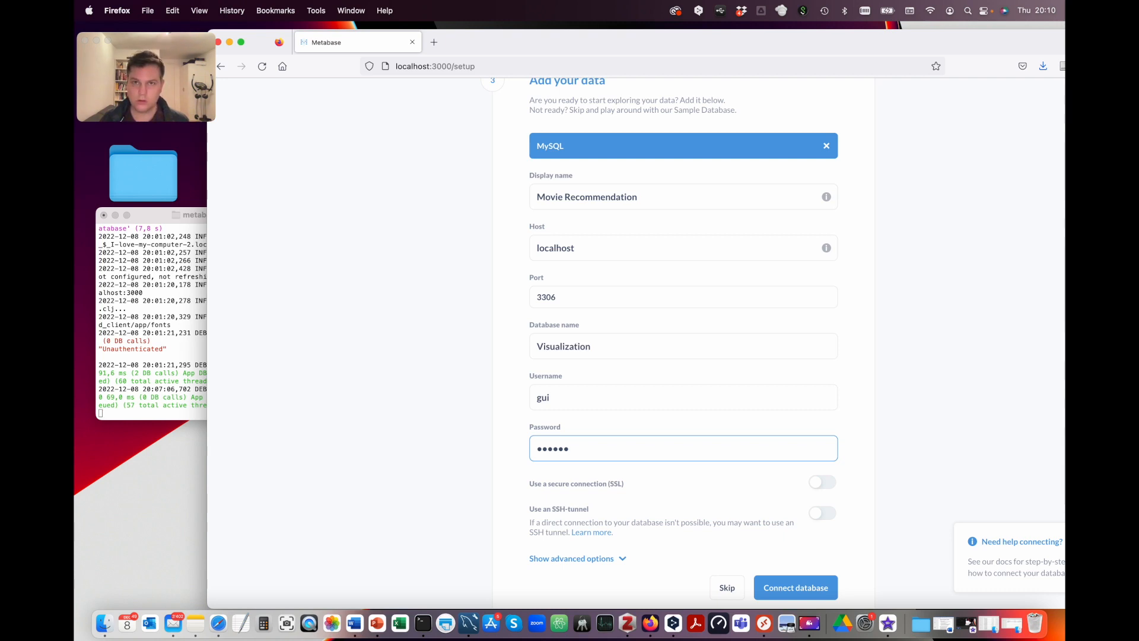
{"action": "type", "text": "•••"}
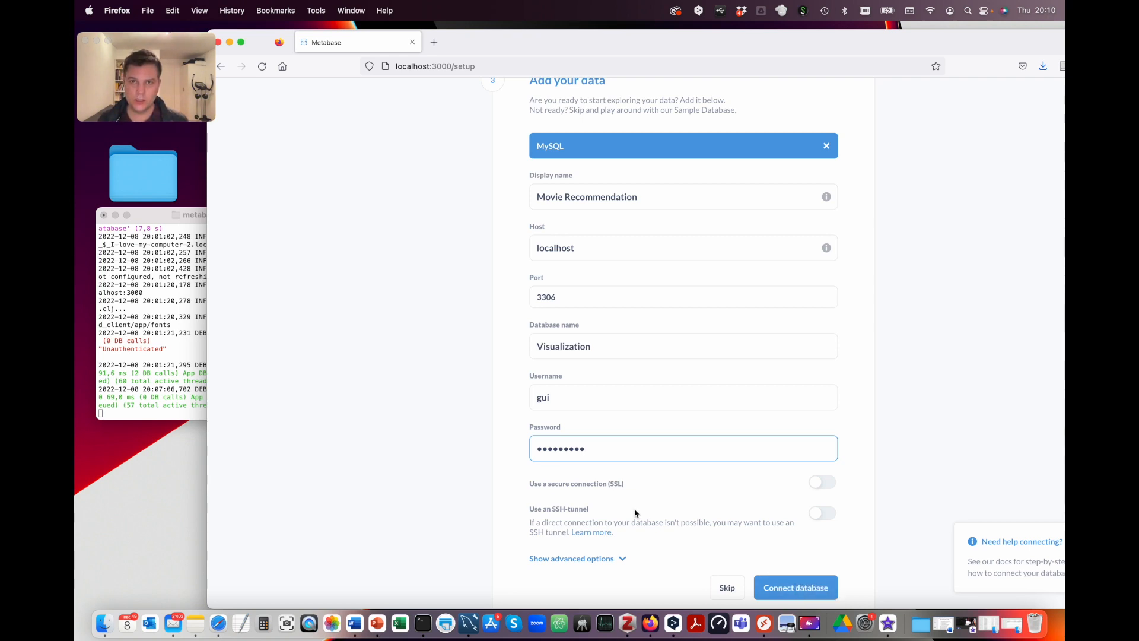
{"action": "scroll", "coordinate": [284, 457], "scroll_direction": "down", "scroll_amount": 3}
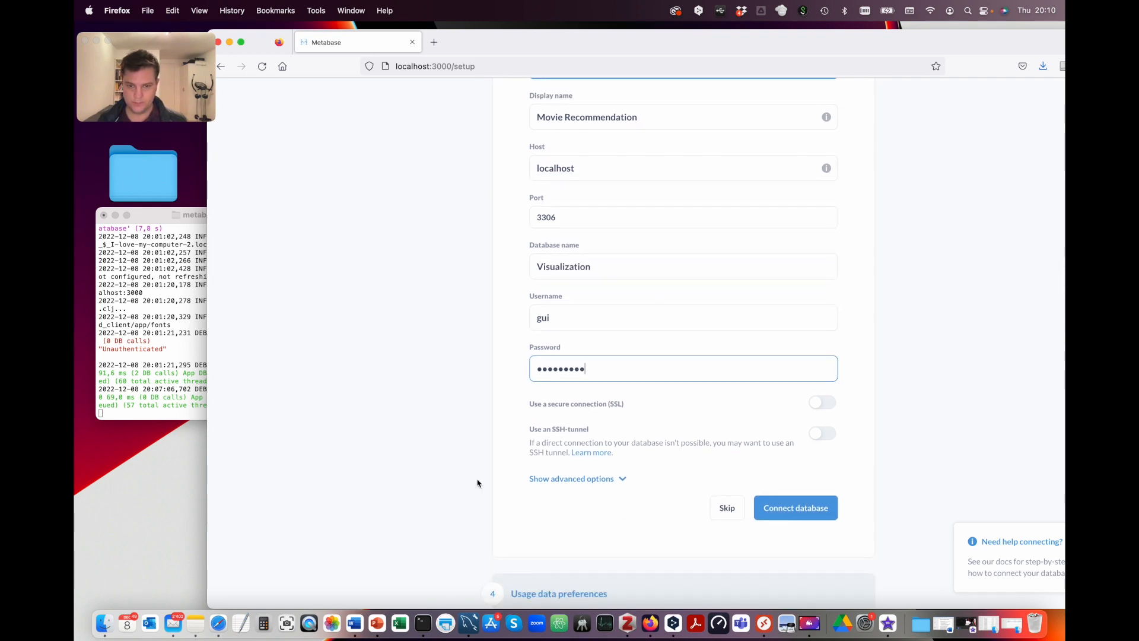
{"action": "left_click", "coordinate": [796, 509]}
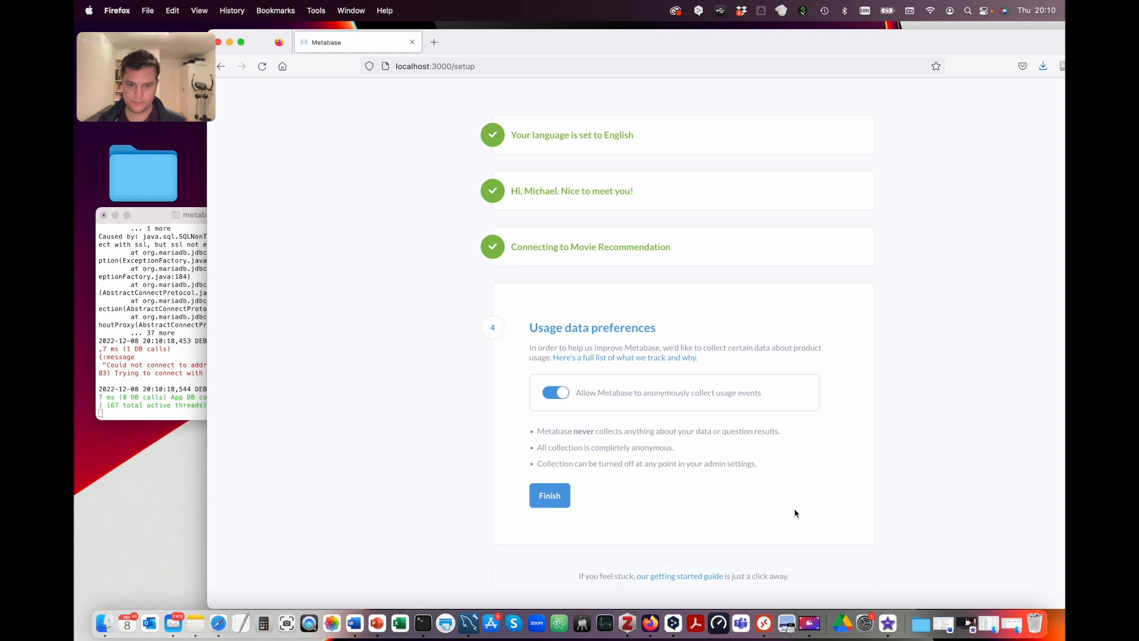
Step: Finish Metabase setup with usage data collection left on and go to the home page
{"action": "left_click", "coordinate": [557, 502]}
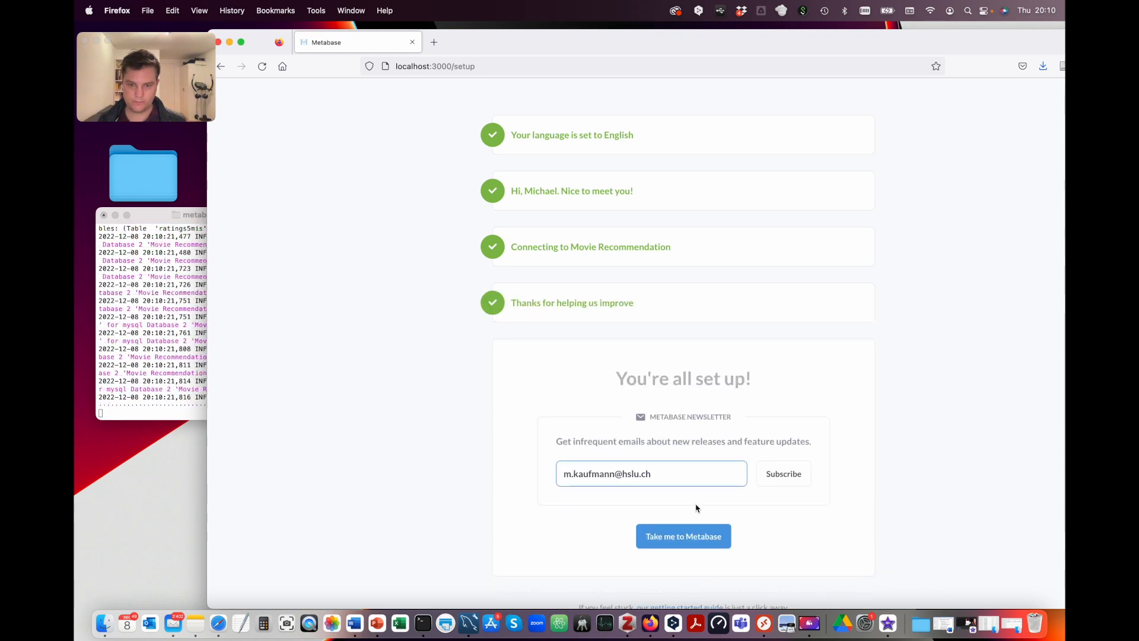
{"action": "left_click", "coordinate": [699, 538]}
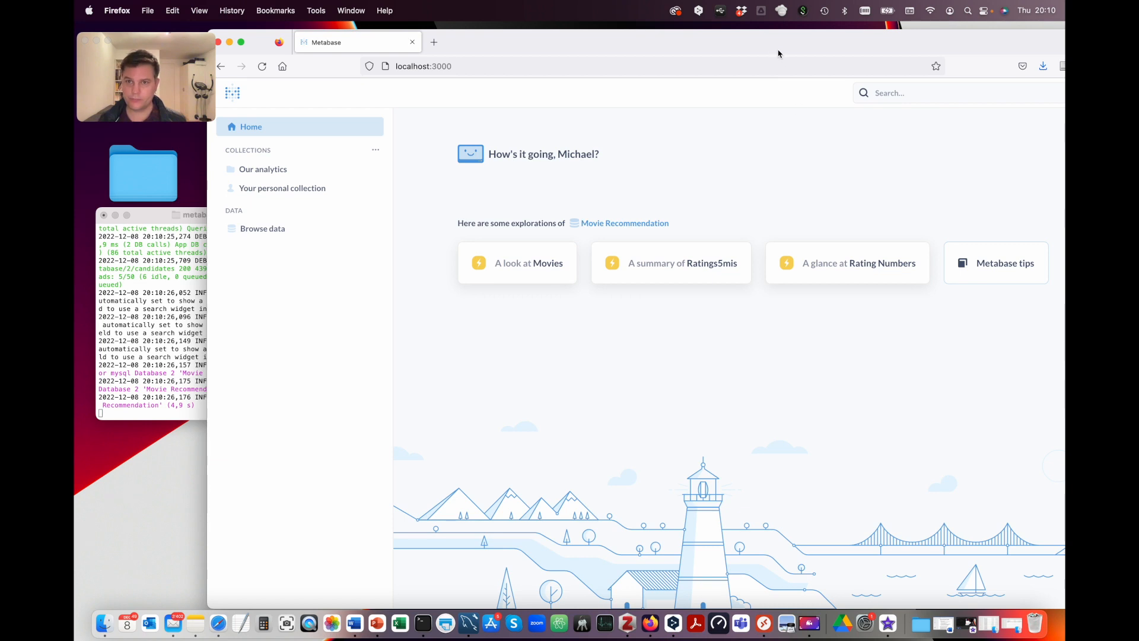
{"action": "left_click_drag", "start_coordinate": [780, 50], "coordinate": [673, 39]}
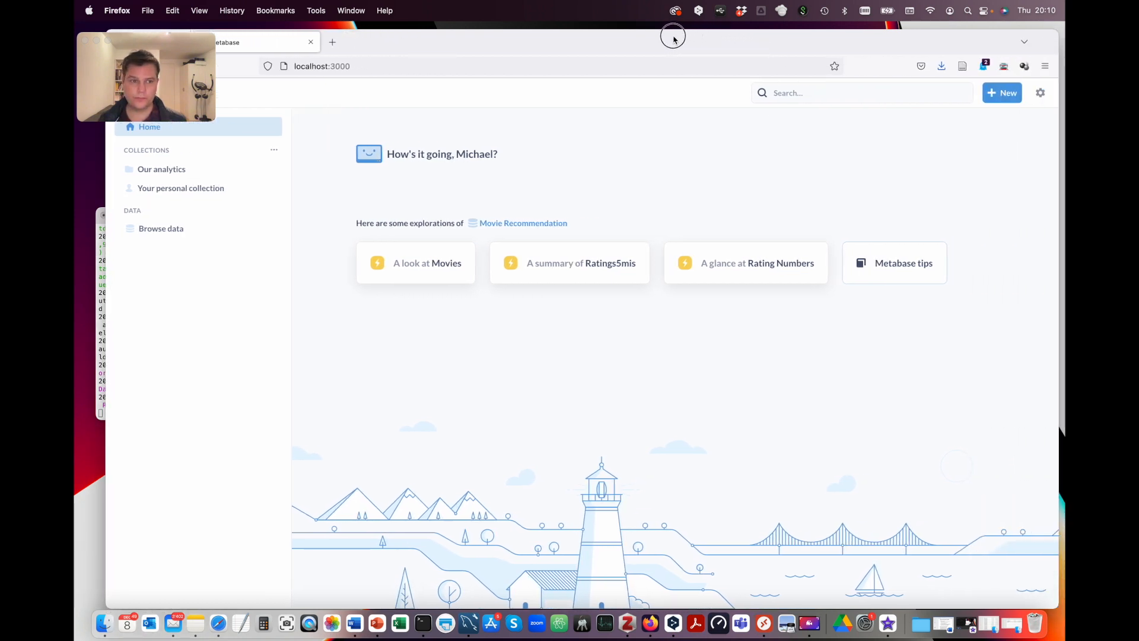
Step: Start a new native SQL question on the Movie Recommendation database
{"action": "left_click", "coordinate": [1002, 93]}
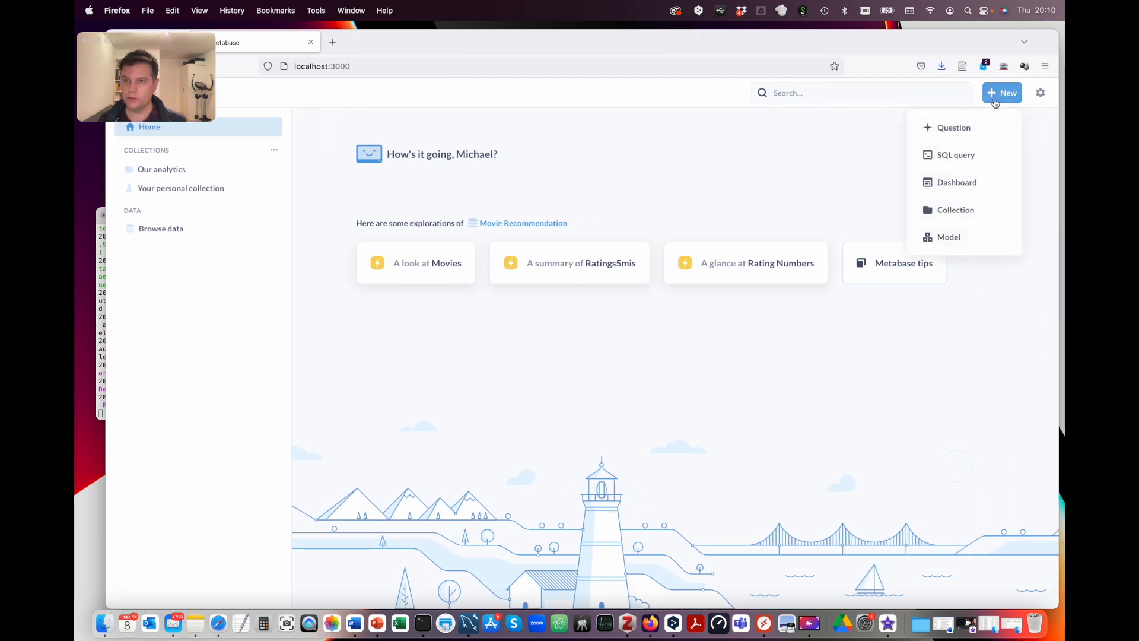
{"action": "left_click", "coordinate": [969, 154]}
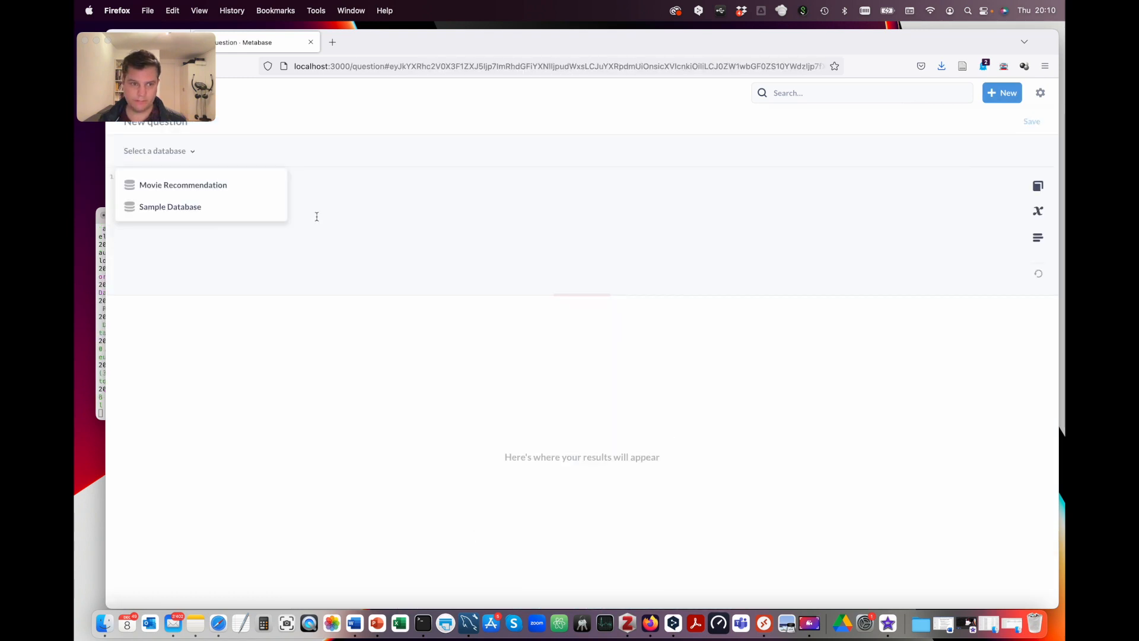
{"action": "left_click", "coordinate": [202, 189]}
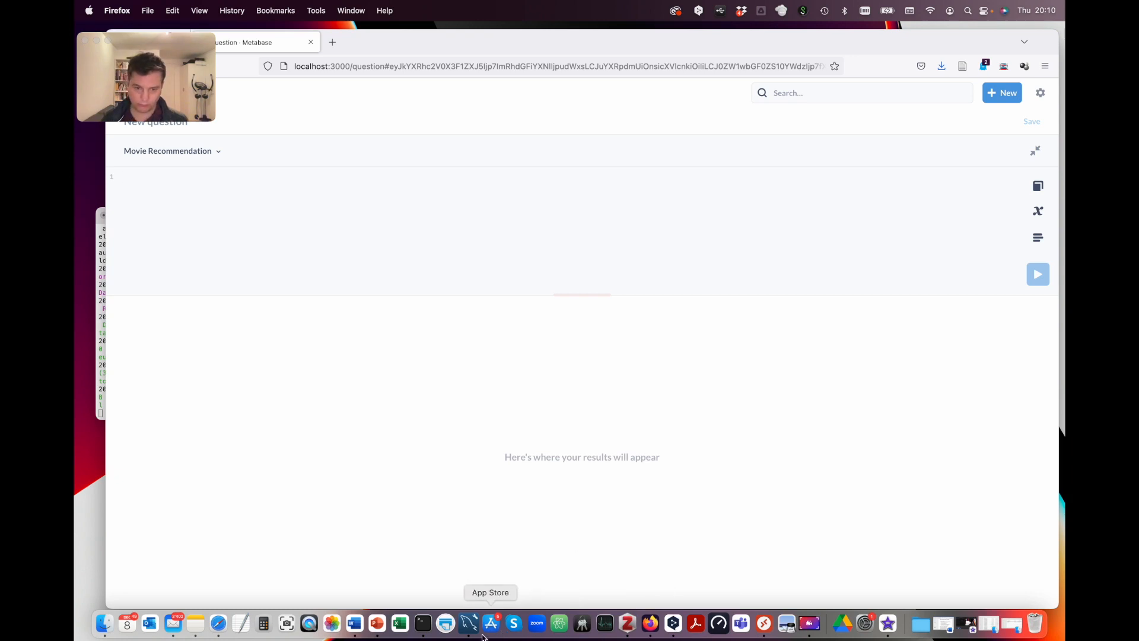
Step: Paste the recommendation query copied from MySQL Workbench into the editor and begin saving
{"action": "left_click", "coordinate": [468, 623]}
{"action": "left_click_drag", "start_coordinate": [552, 364], "coordinate": [469, 228]}
{"action": "key", "text": "super+c"}
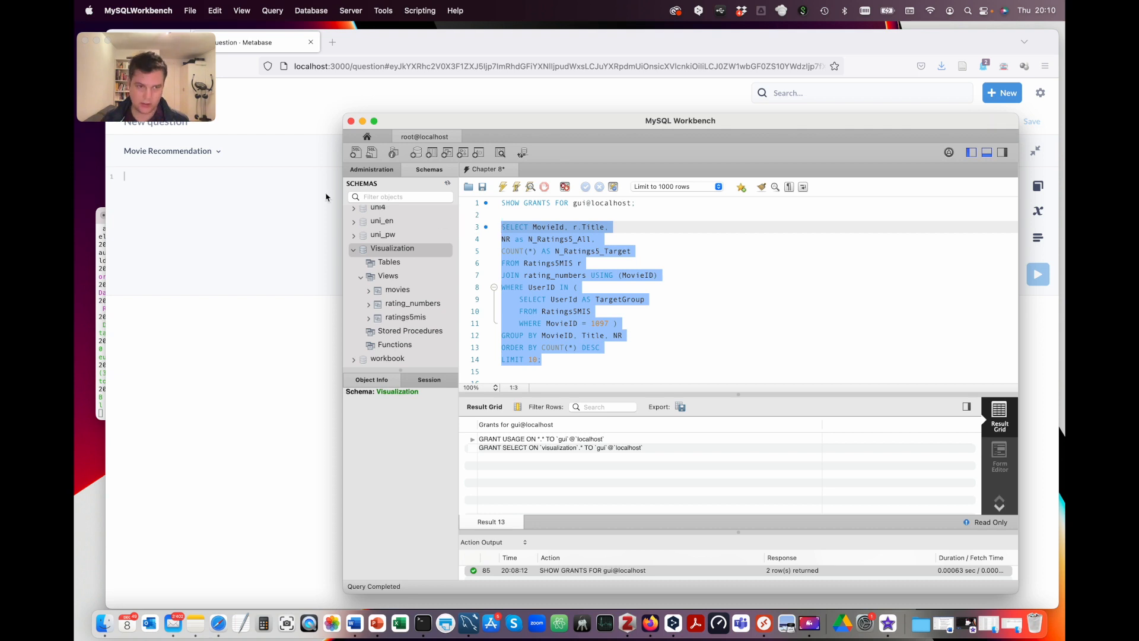
{"action": "left_click", "coordinate": [270, 193]}
{"action": "key", "text": "super+v"}
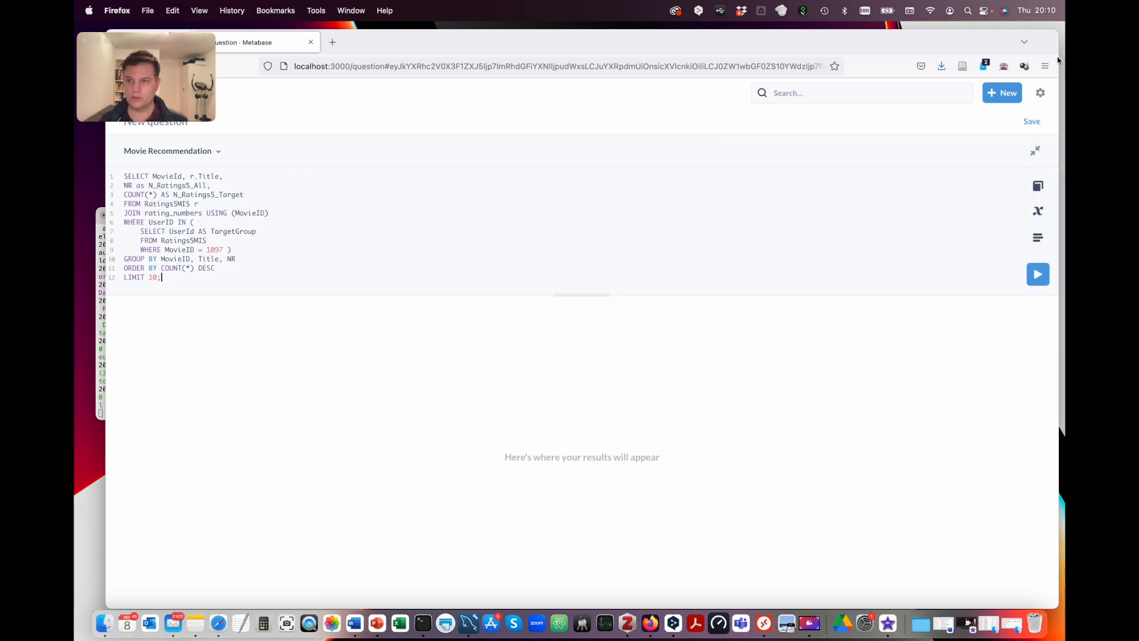
{"action": "left_click", "coordinate": [1031, 122]}
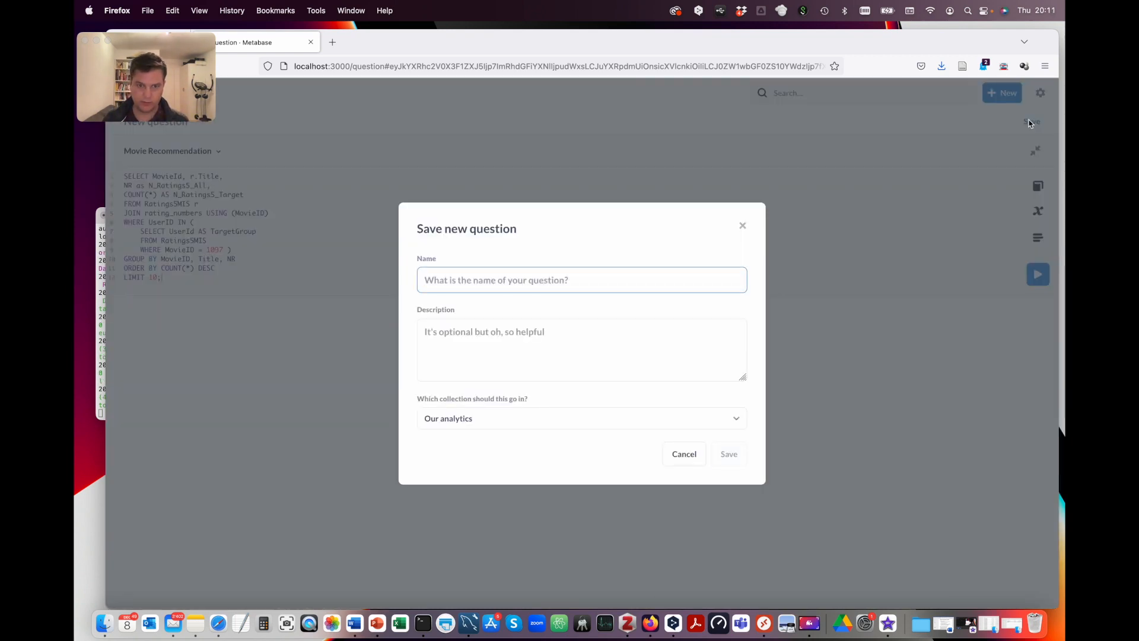
Step: Save the question as 'Recommend a Movie' without adding it to a dashboard, then run it
{"action": "type", "text": "Recommend a Movie"}
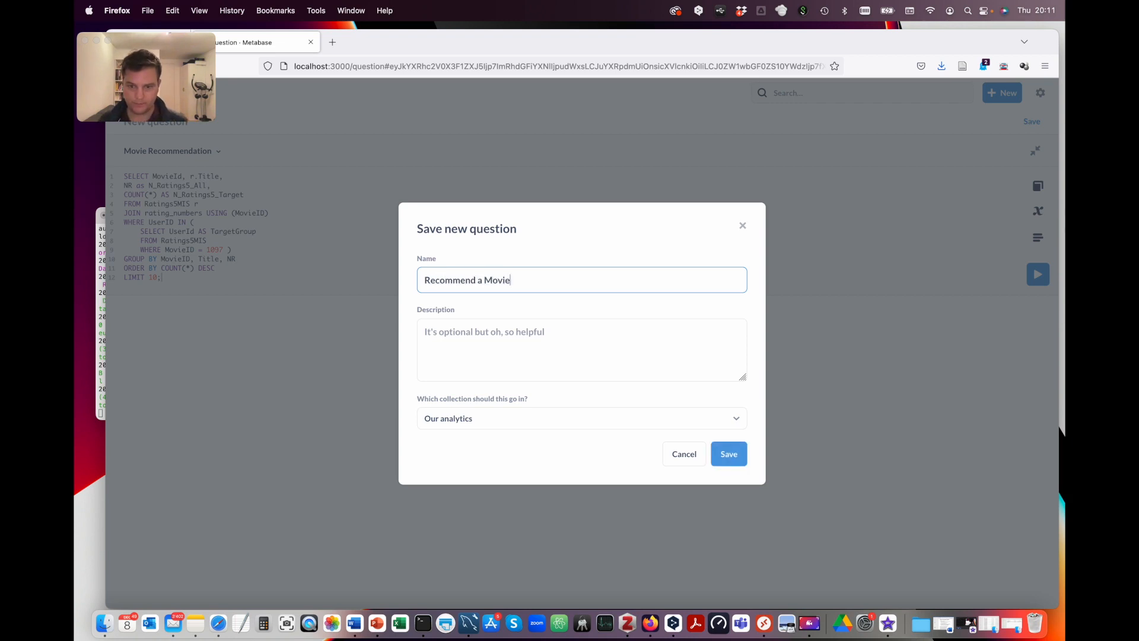
{"action": "left_click", "coordinate": [728, 462]}
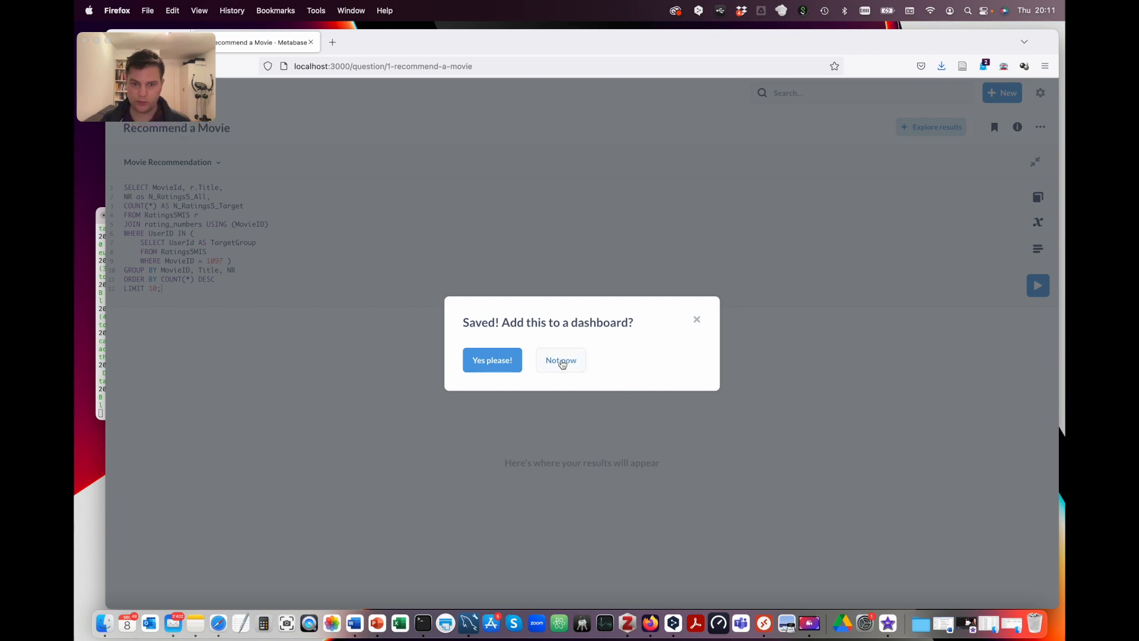
{"action": "left_click", "coordinate": [561, 360]}
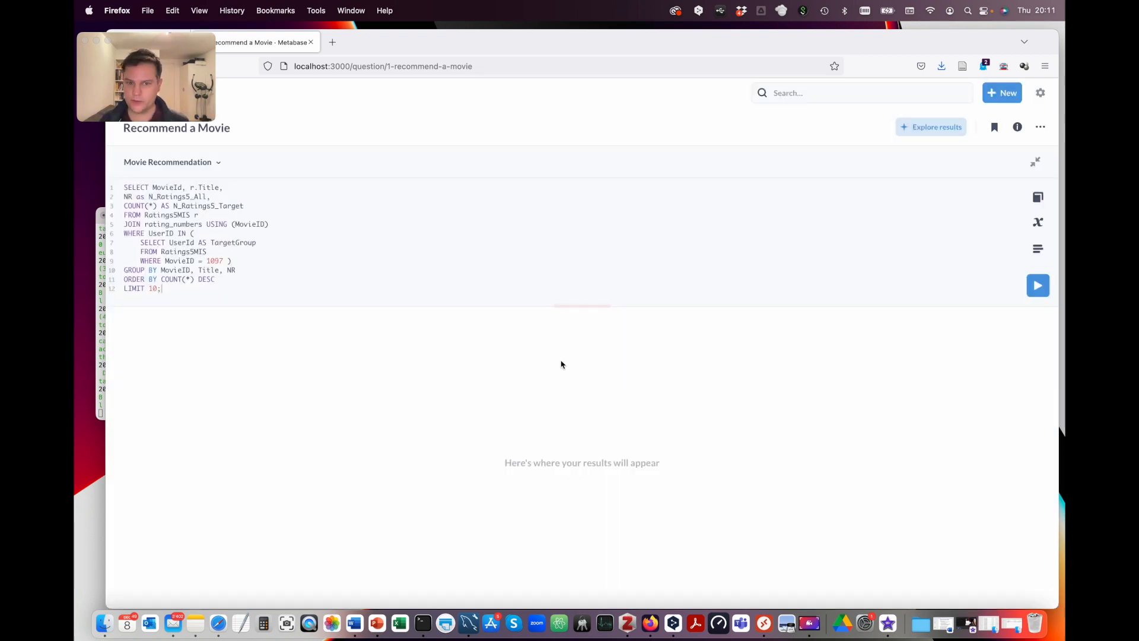
{"action": "left_click", "coordinate": [1038, 287]}
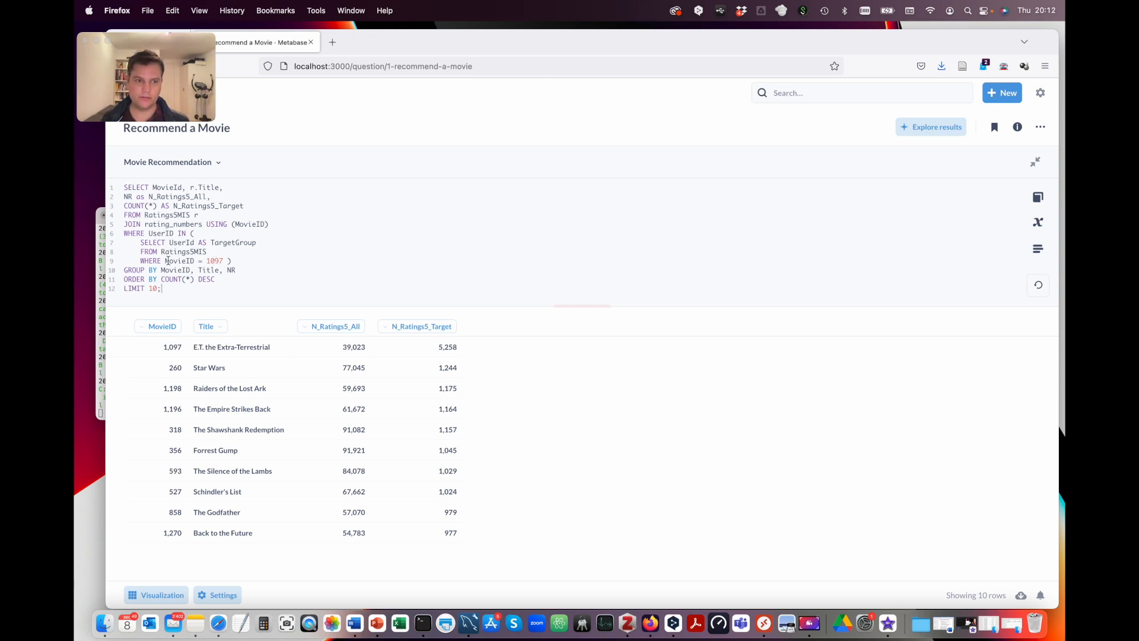
Step: Place the cursor right after movie ID 1097 in the query
{"action": "left_click", "coordinate": [223, 261]}
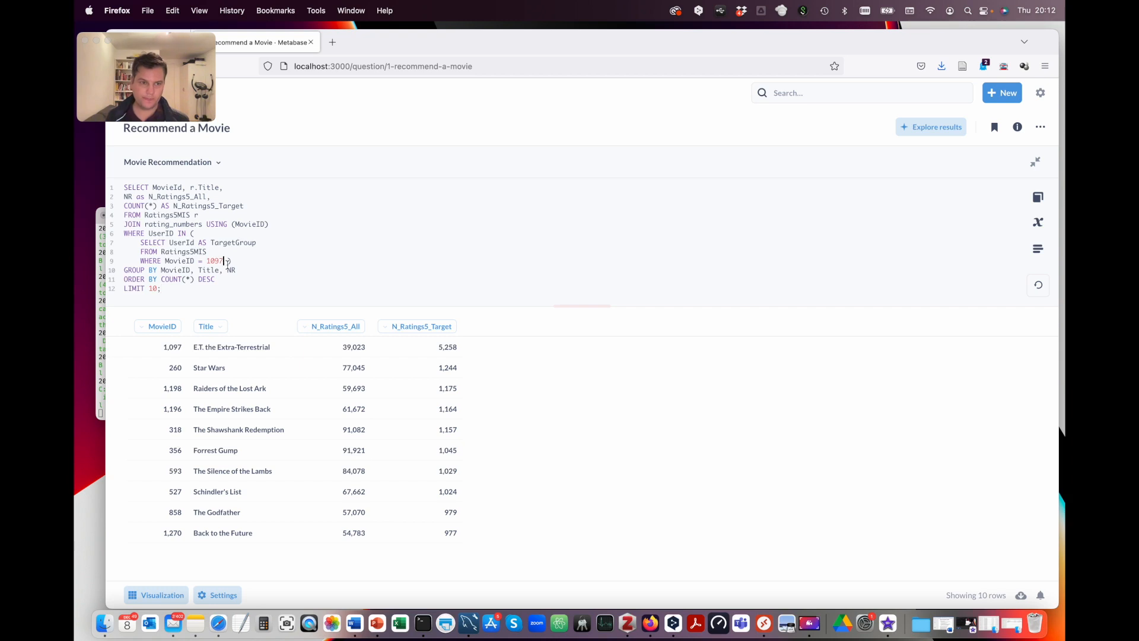
Step: Replace movie ID 1097 with the subquery SELECT MovieId FROM Movies WHERE {{filter}}
{"action": "key", "text": "BackSpace"}
{"action": "key", "text": "BackSpace"}
{"action": "key", "text": "BackSpace"}
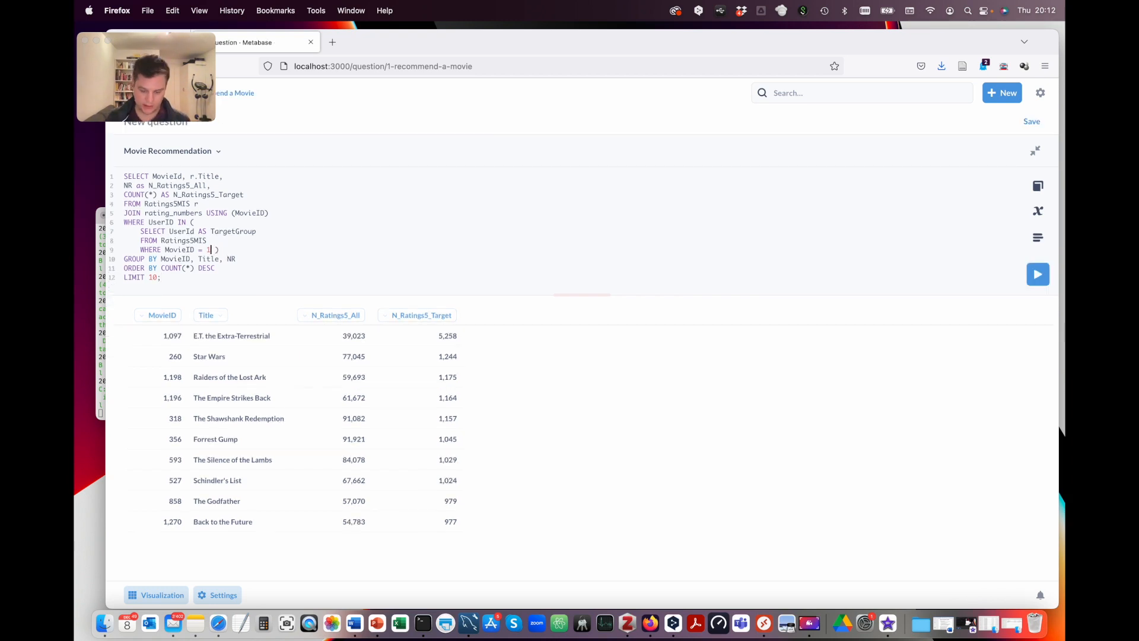
{"action": "key", "text": "BackSpace"}
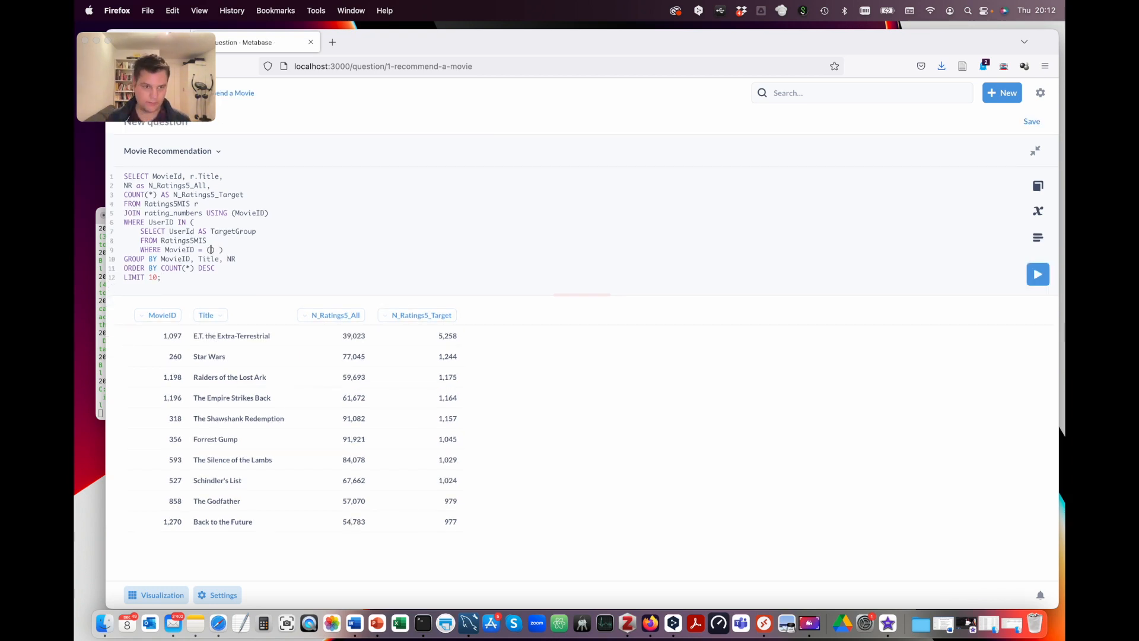
{"action": "key", "text": "Return"}
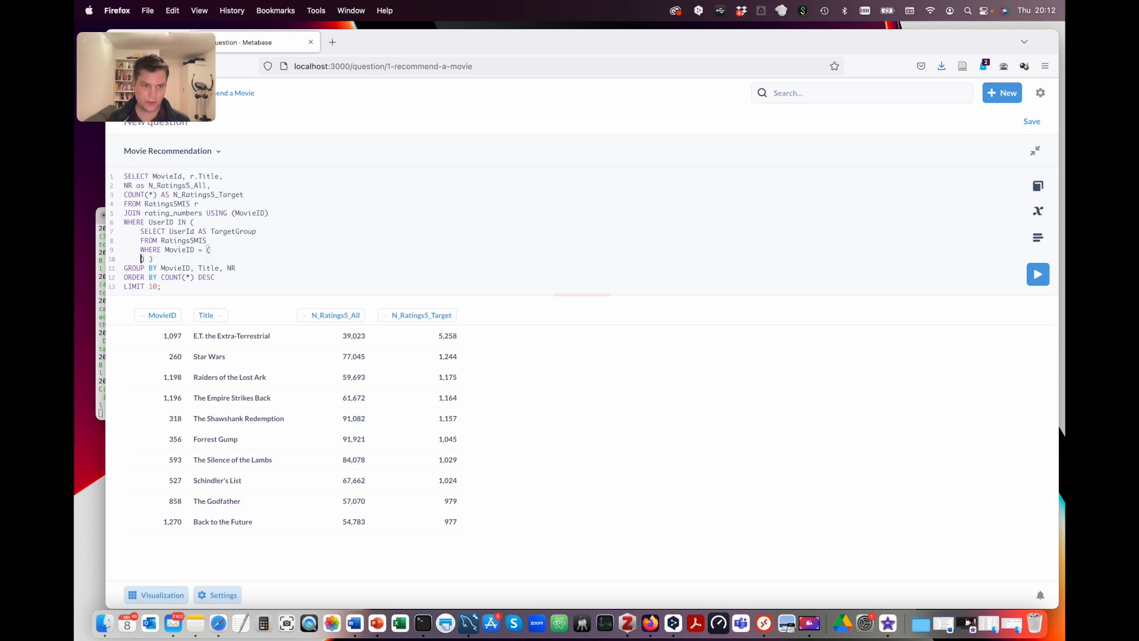
{"action": "key", "text": "Tab"}
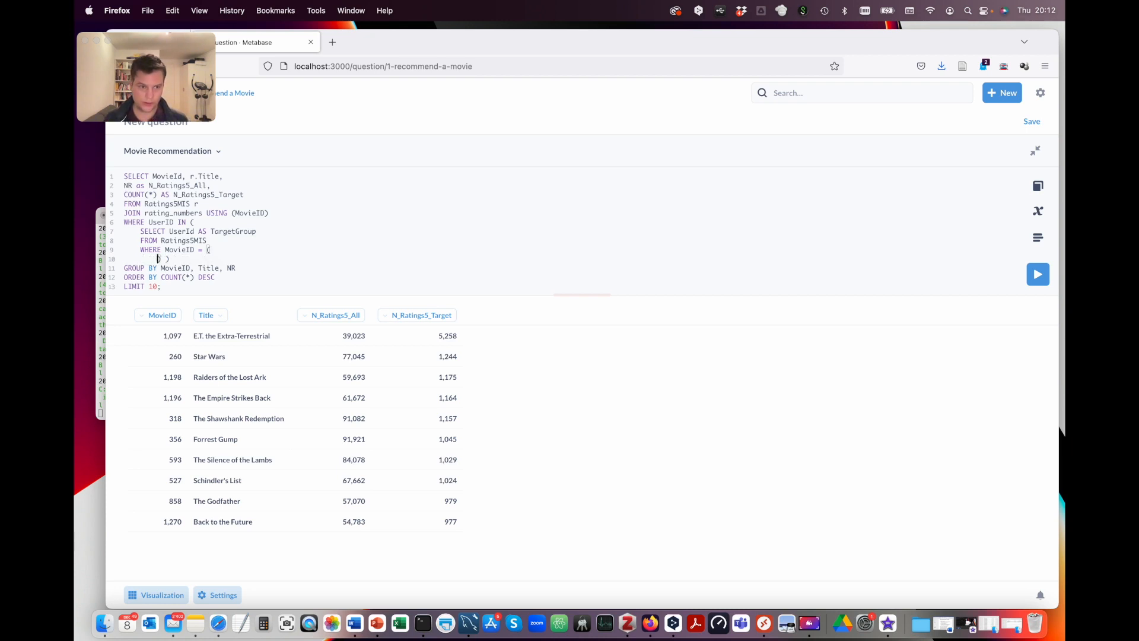
{"action": "type", "text": "SELECT M "}
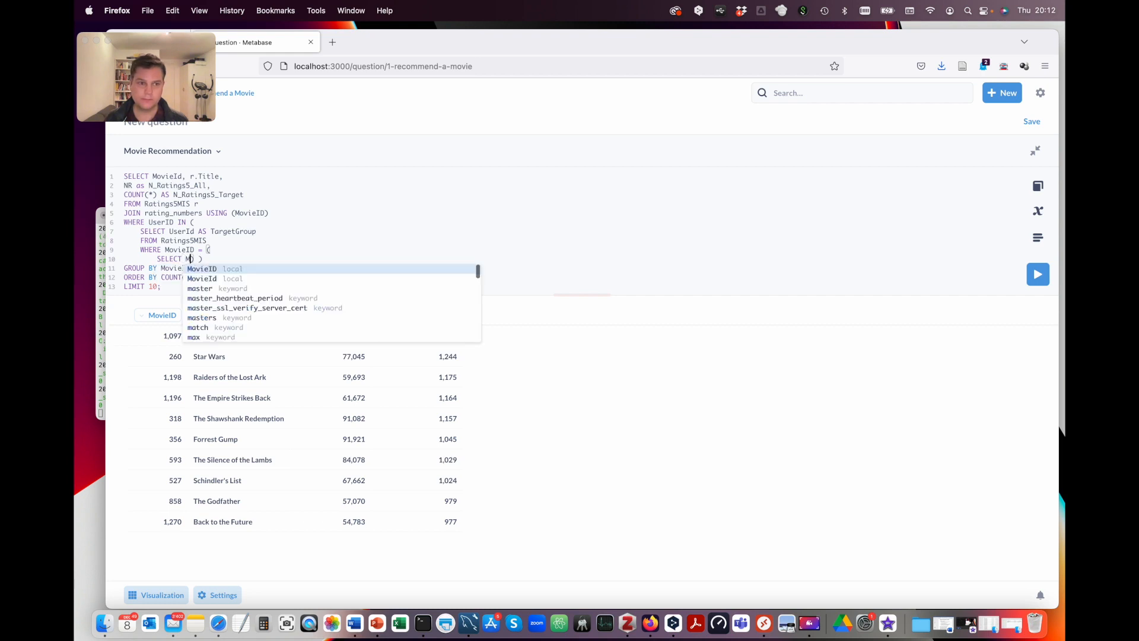
{"action": "type", "text": "ovie"}
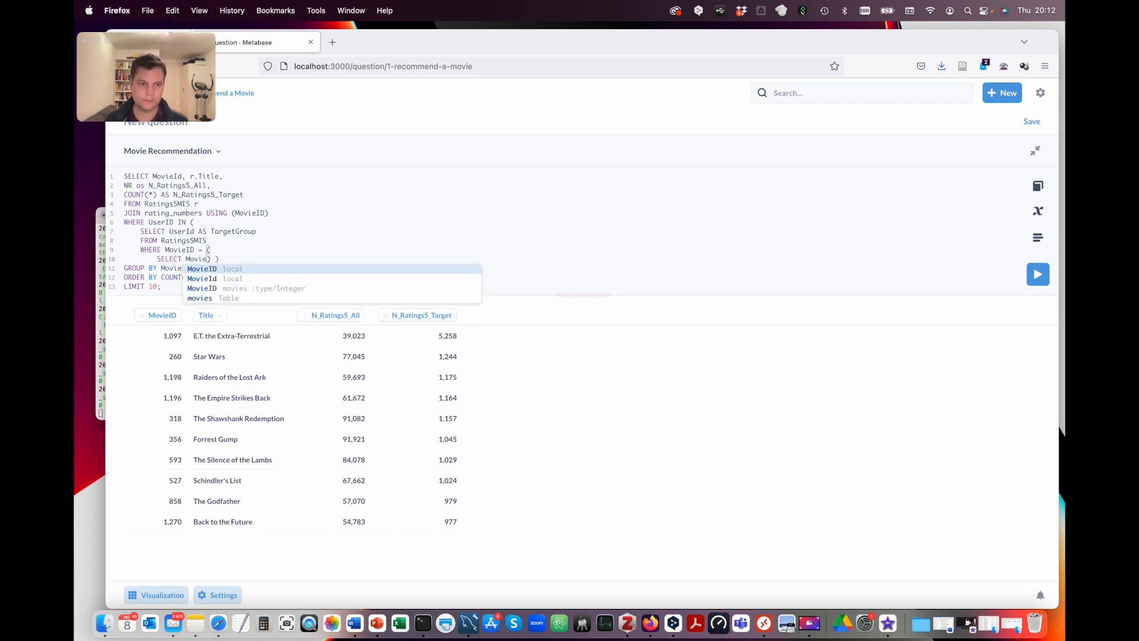
{"action": "type", "text": "ID"}
{"action": "key", "text": "BackSpace"}
{"action": "key", "text": "BackSpace"}
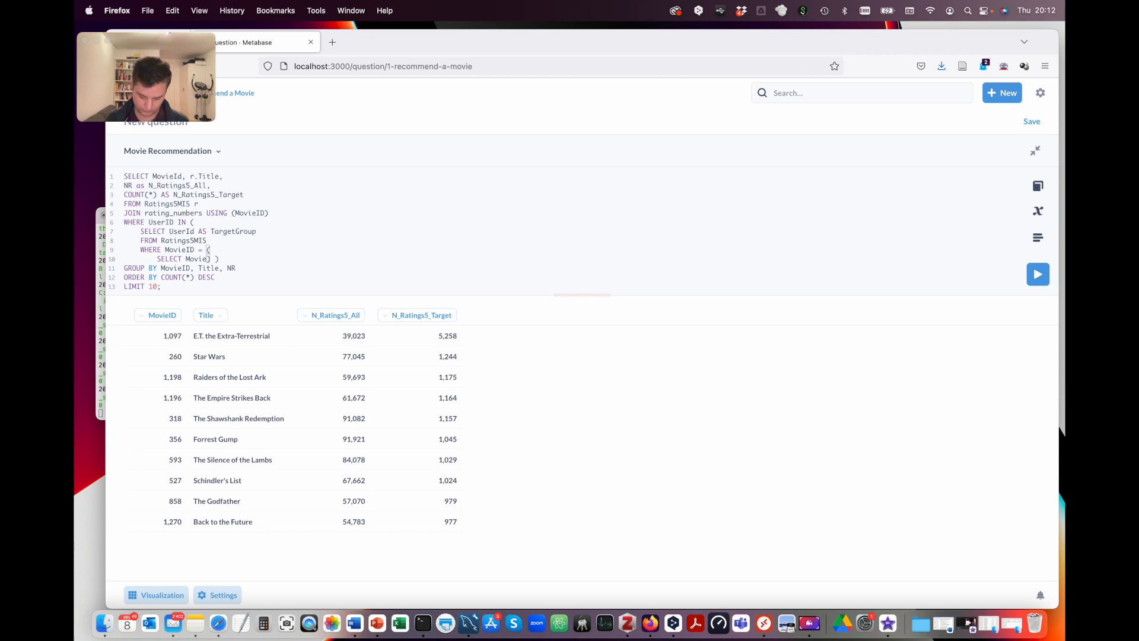
{"action": "type", "text": "ID"}
{"action": "key", "text": "Return"}
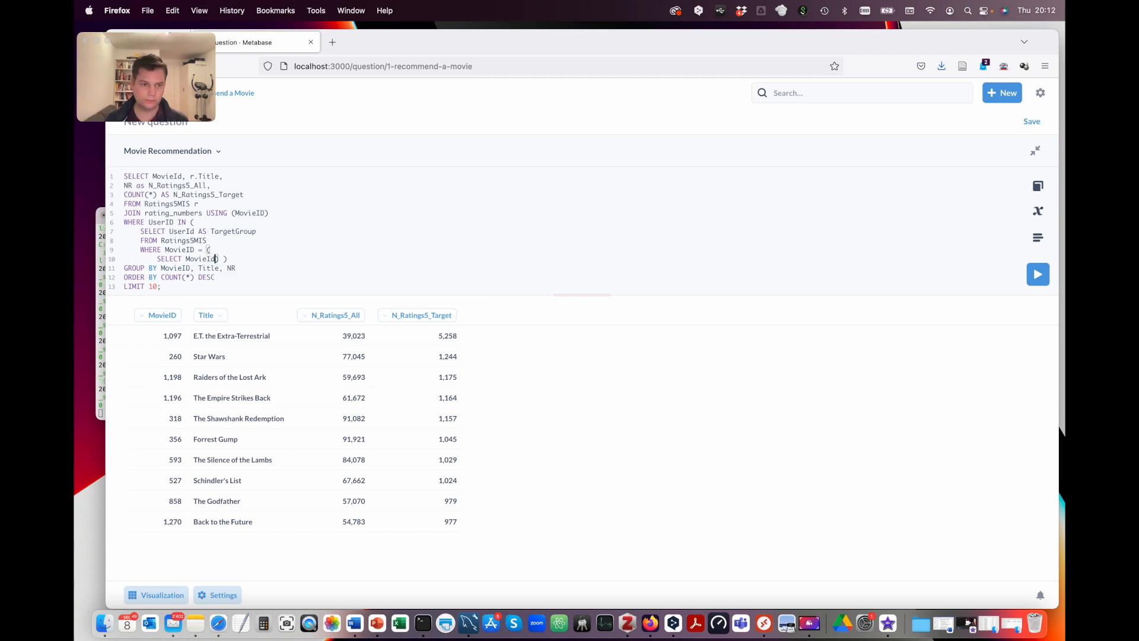
{"action": "key", "text": "Return"}
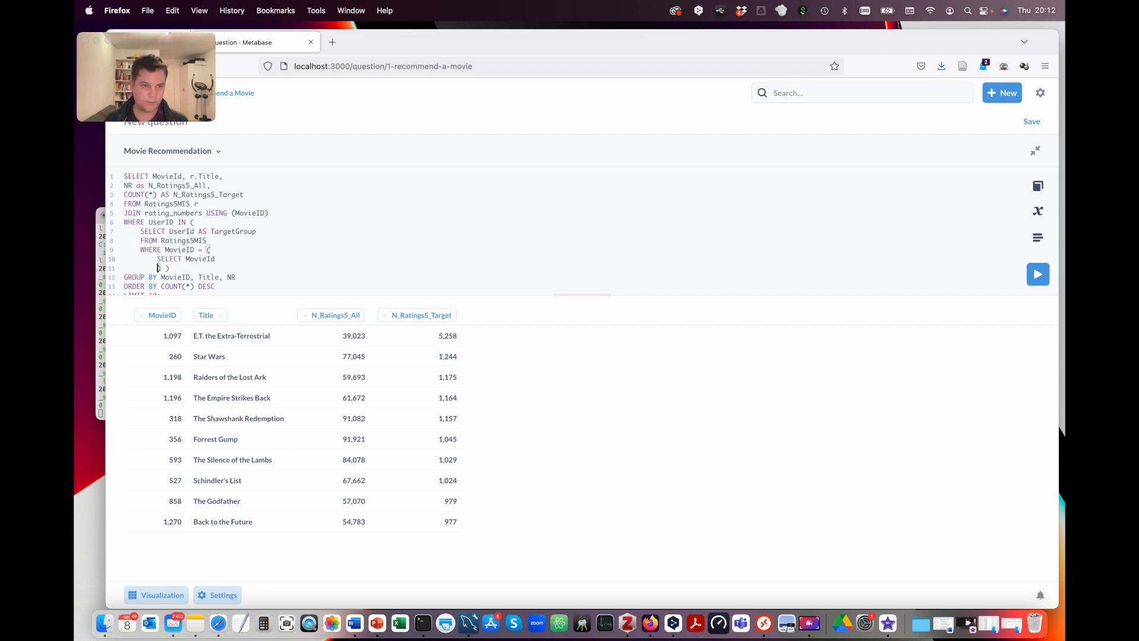
{"action": "type", "text": "FROM M"}
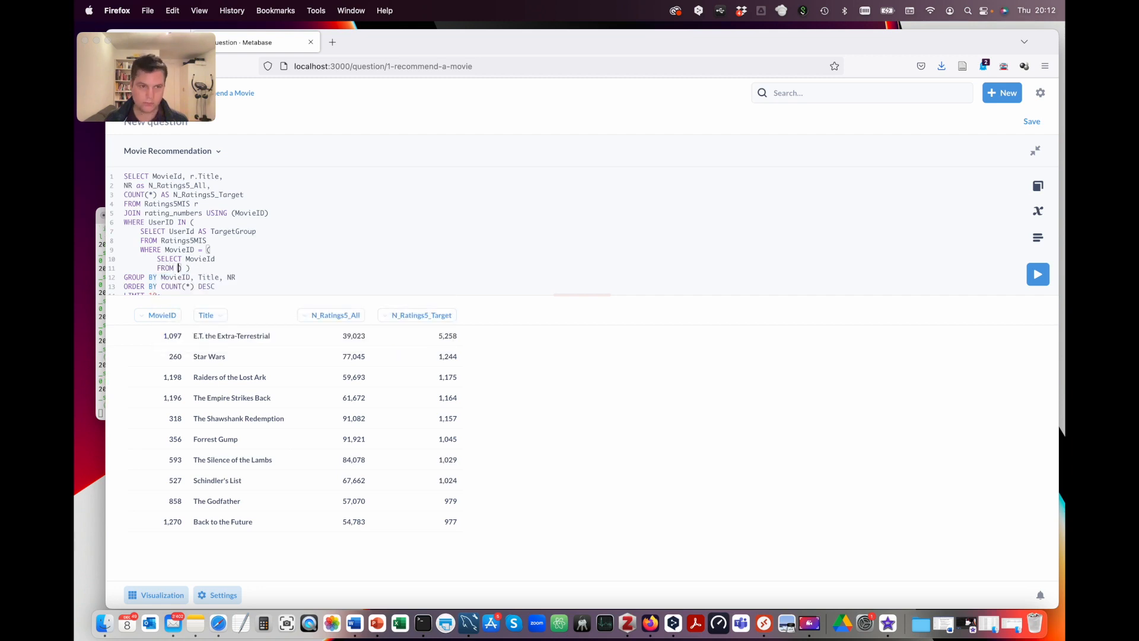
{"action": "type", "text": "ovies"}
{"action": "key", "text": "Return"}
{"action": "type", "text": "WHERE"}
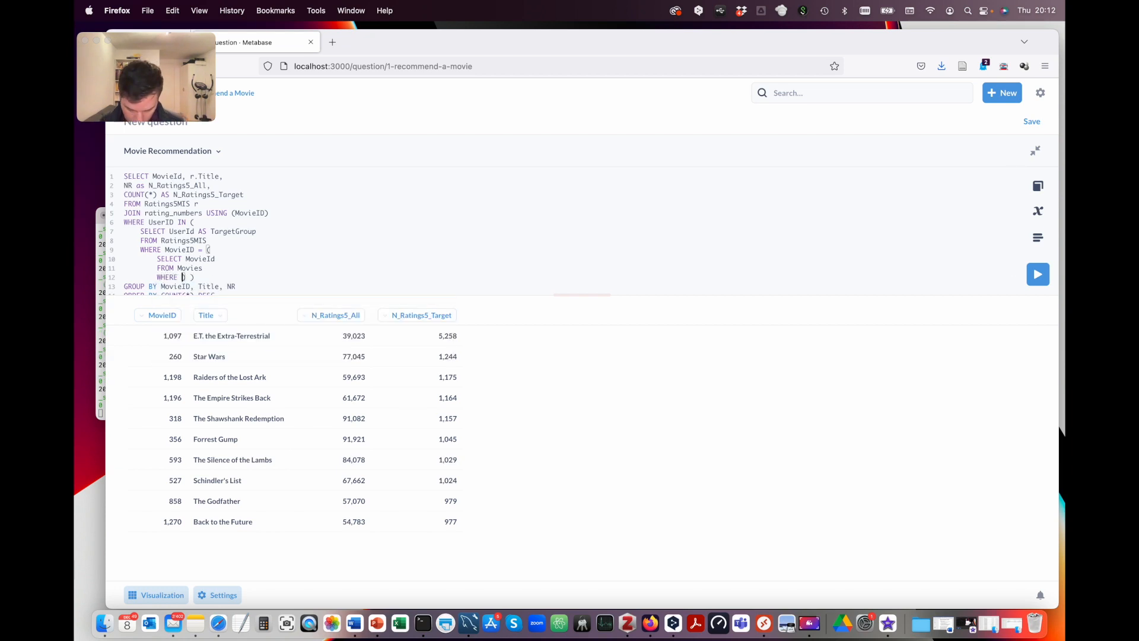
{"action": "type", "text": " {{"}
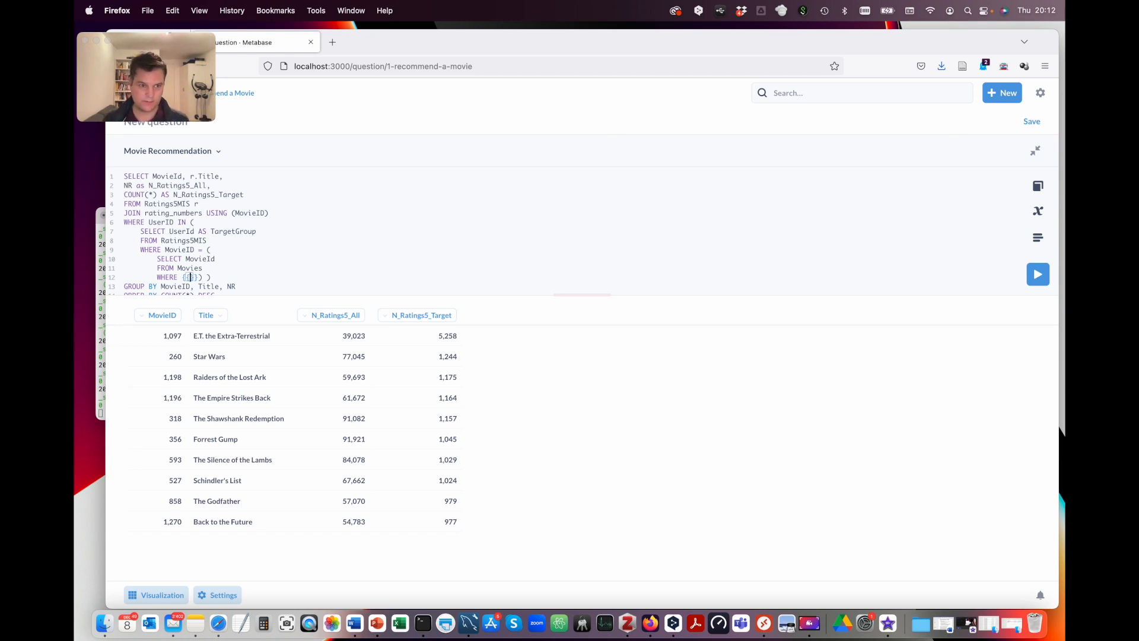
{"action": "type", "text": "filter"}
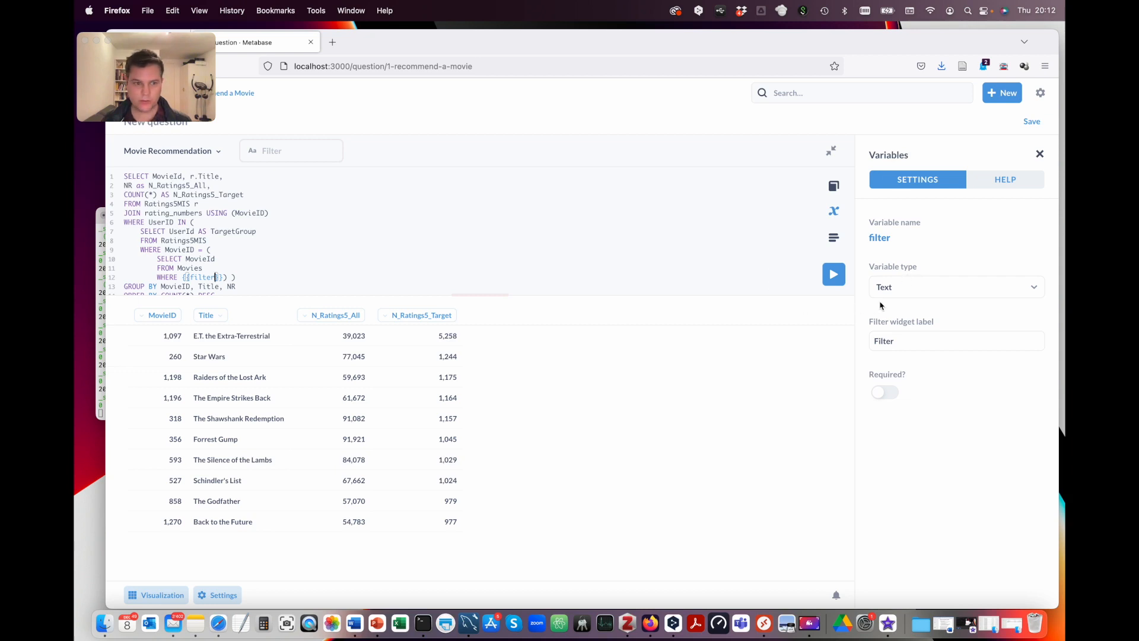
Step: Make the filter variable a Field Filter mapped to the Movies Title field
{"action": "left_click", "coordinate": [911, 288]}
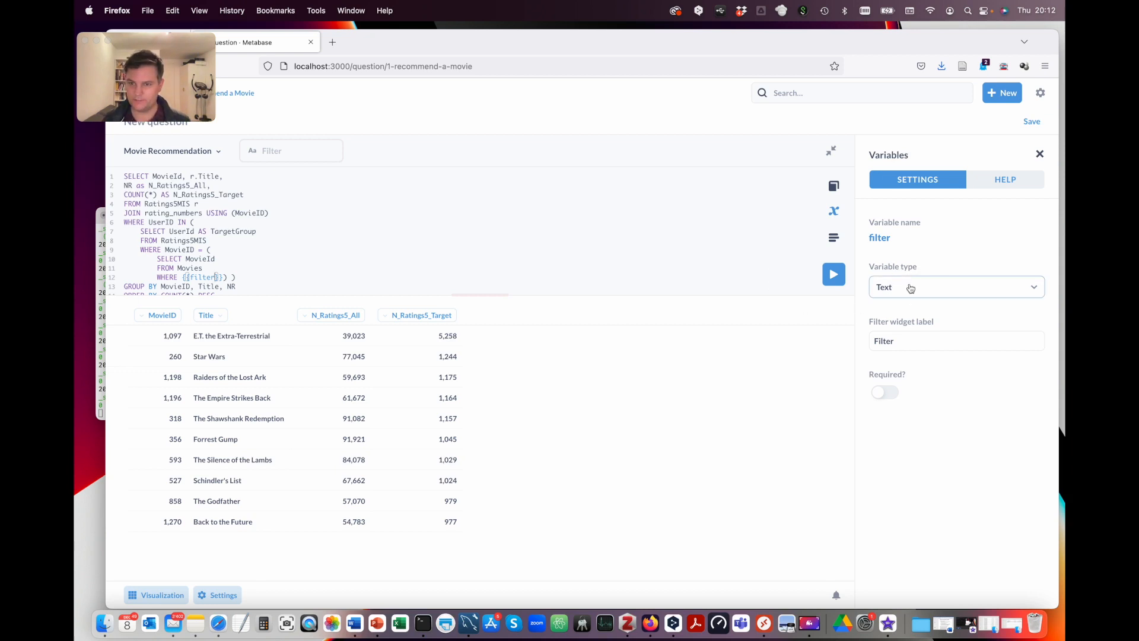
{"action": "left_click", "coordinate": [908, 381]}
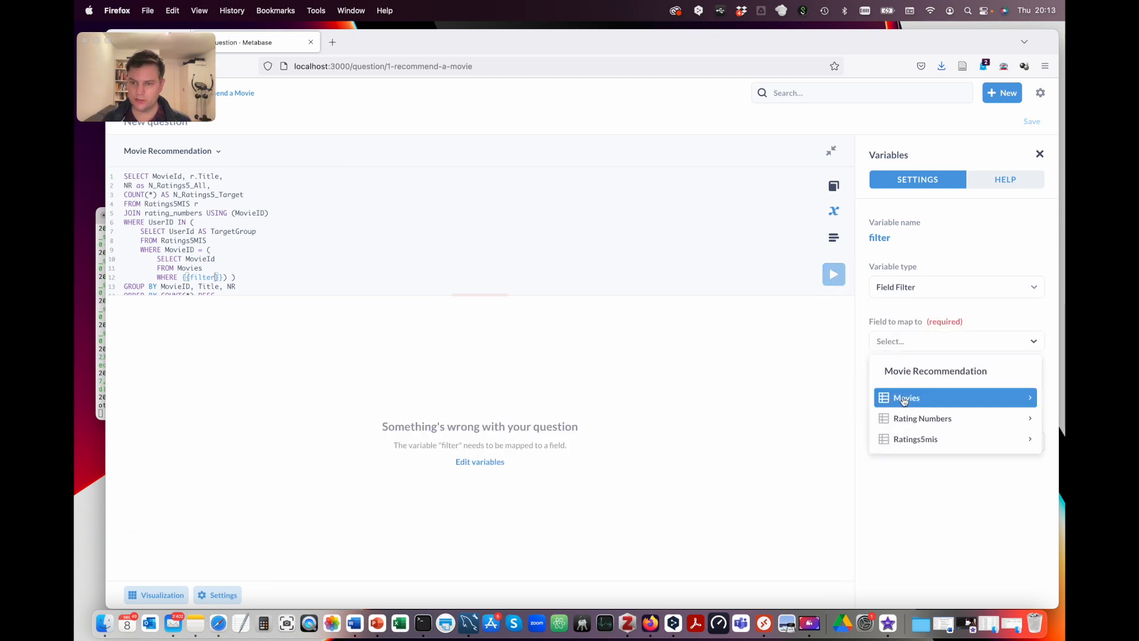
{"action": "left_click", "coordinate": [904, 401]}
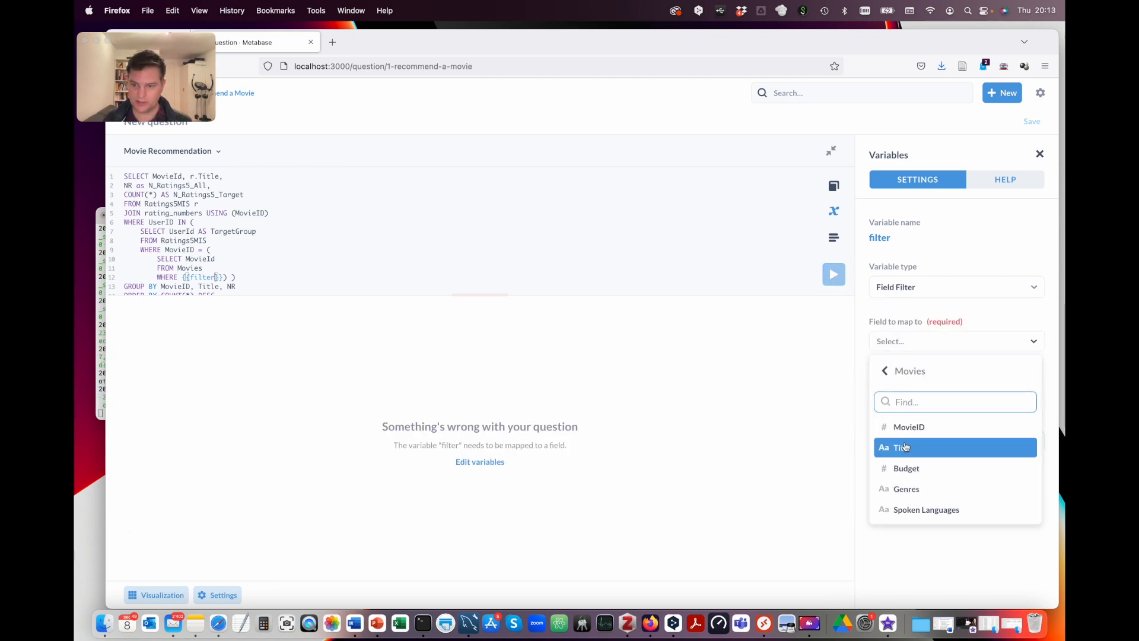
{"action": "left_click", "coordinate": [922, 450]}
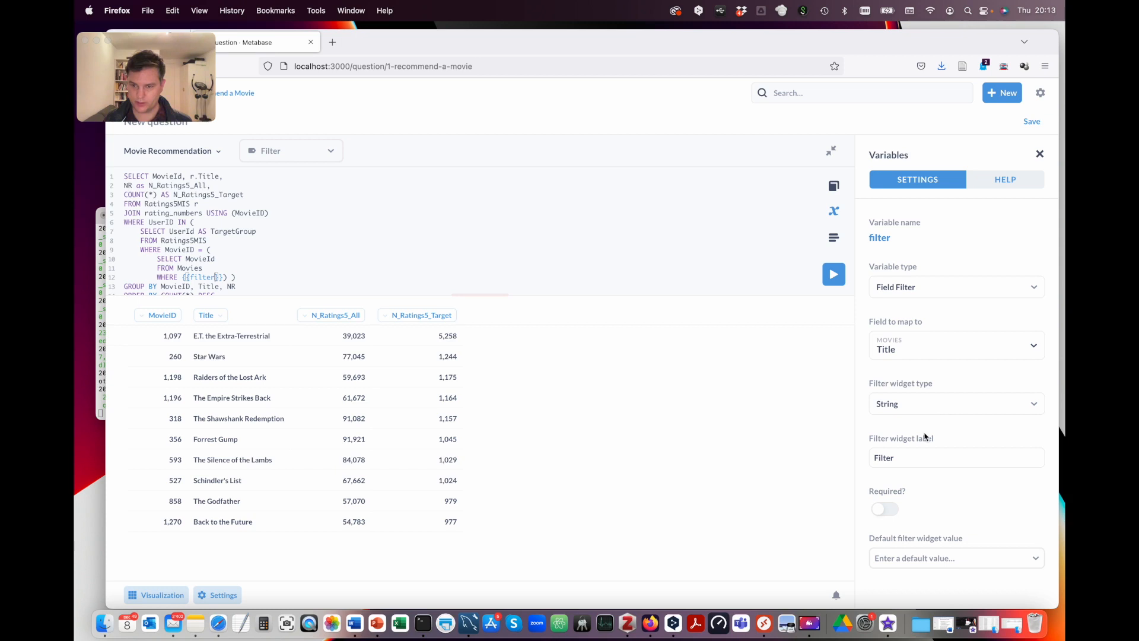
Step: Label the filter 'Enter Movie for recommendation' and mark it required
{"action": "double_click", "coordinate": [881, 459]}
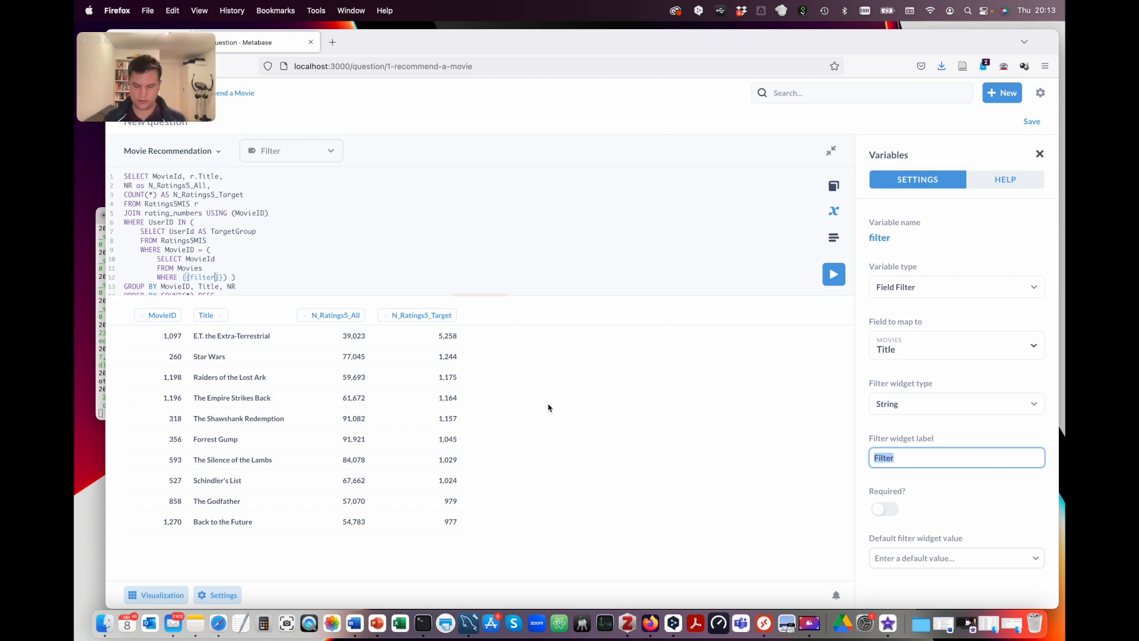
{"action": "type", "text": "E"}
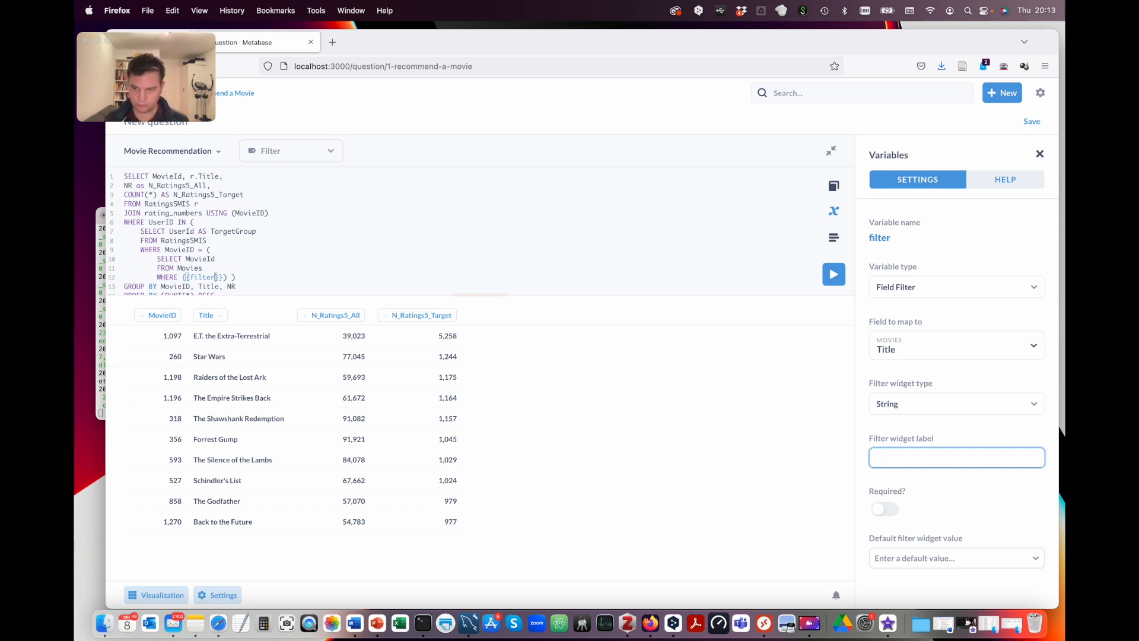
{"action": "type", "text": "Enter Movie to recommend"}
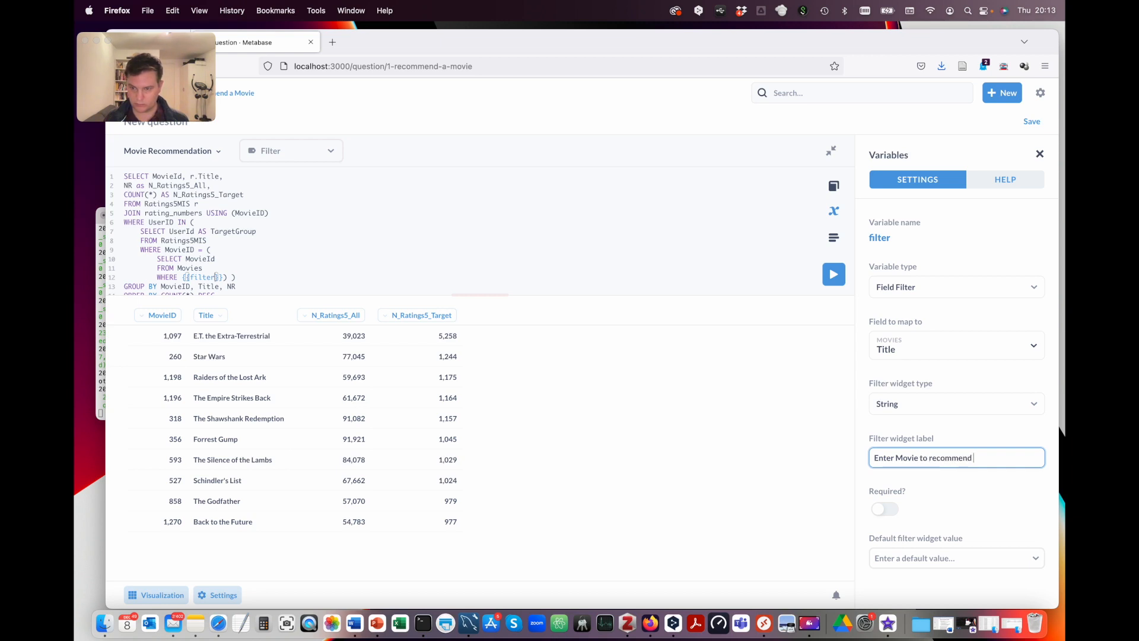
{"action": "key", "text": "BackSpace"}
{"action": "key", "text": "BackSpace"}
{"action": "key", "text": "BackSpace"}
{"action": "key", "text": "BackSpace"}
{"action": "key", "text": "BackSpace"}
{"action": "key", "text": "BackSpace"}
{"action": "key", "text": "BackSpace"}
{"action": "key", "text": "BackSpace"}
{"action": "key", "text": "BackSpace"}
{"action": "key", "text": "BackSpace"}
{"action": "key", "text": "BackSpace"}
{"action": "type", "text": "for recommendation"}
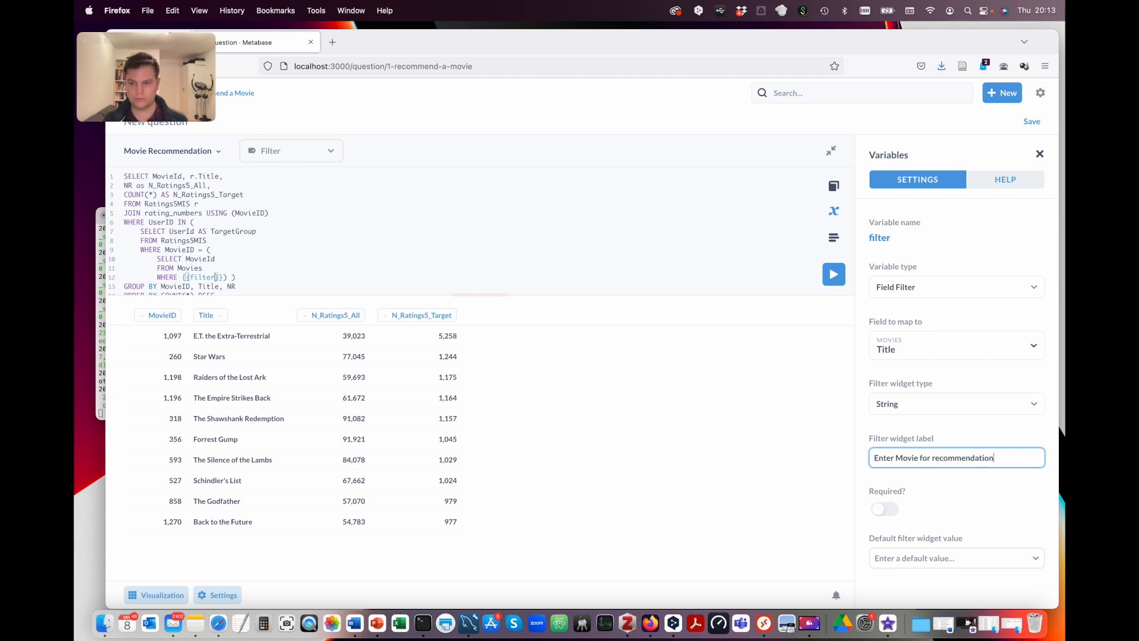
{"action": "left_click", "coordinate": [895, 513]}
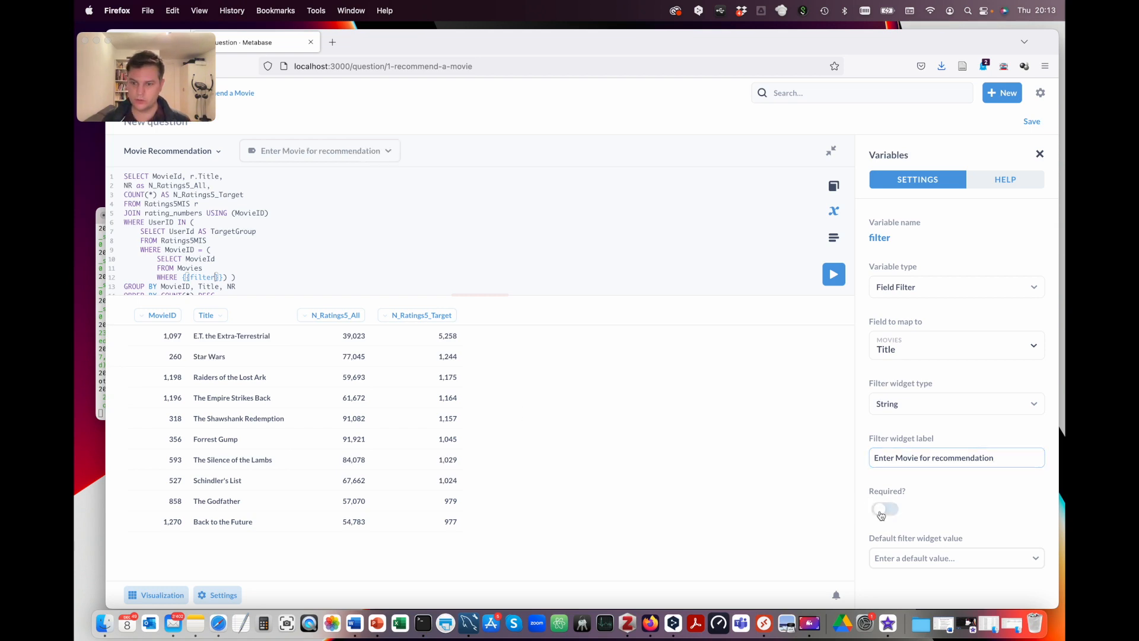
Step: Give the filter the default value Star Trek: The Motion Picture and run the query
{"action": "left_click", "coordinate": [899, 561]}
{"action": "type", "text": "STa"}
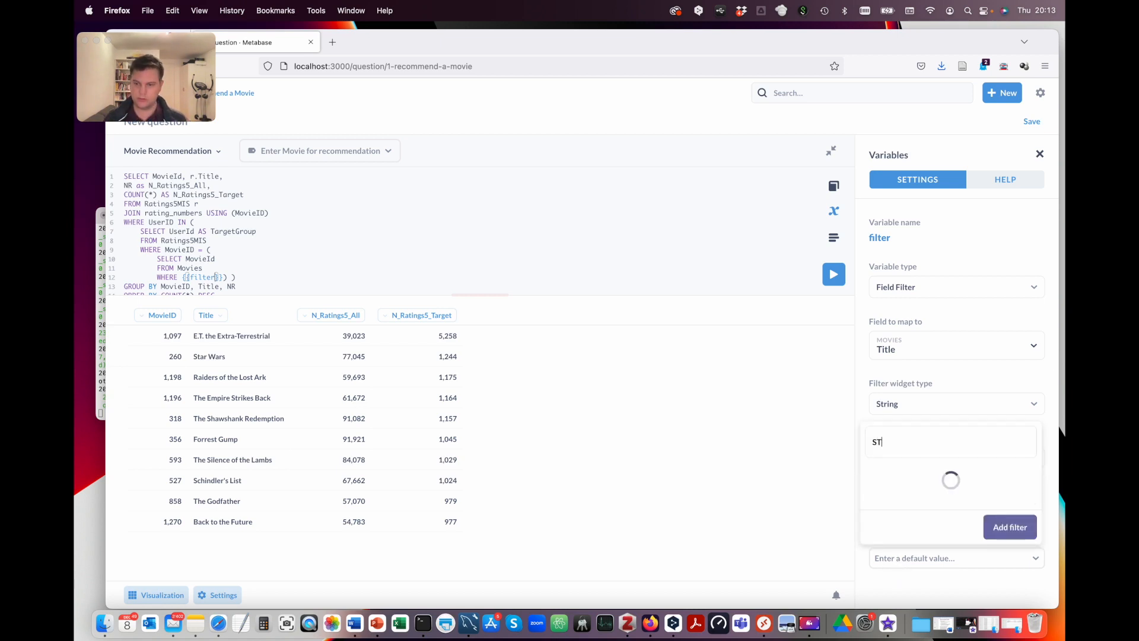
{"action": "key", "text": "BackSpace"}
{"action": "key", "text": "BackSpace"}
{"action": "type", "text": "tar Trek"}
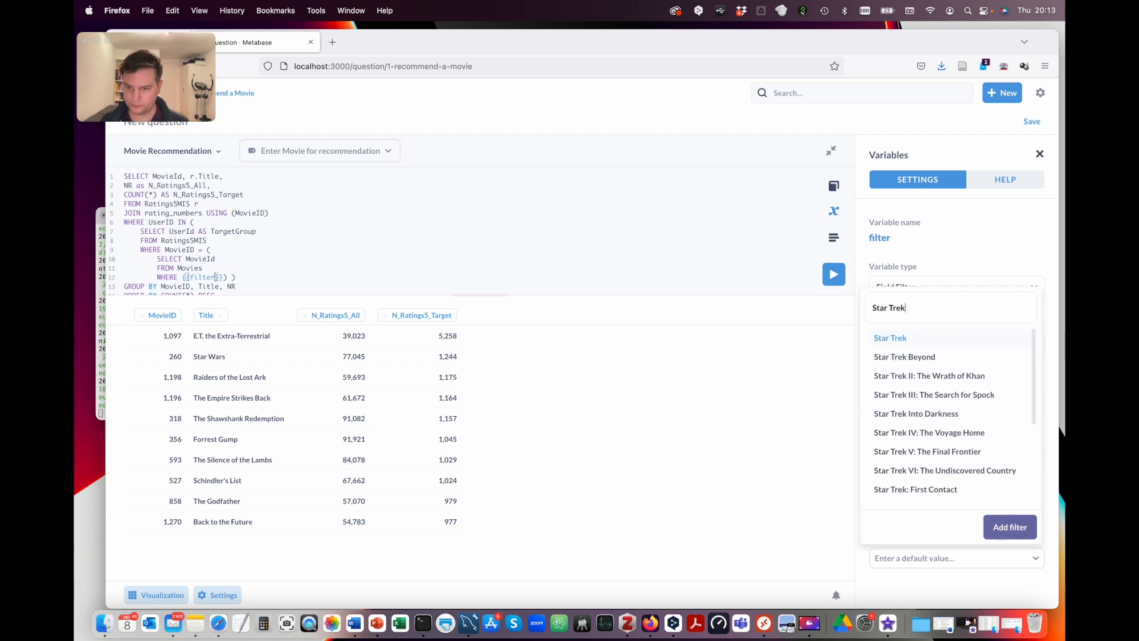
{"action": "scroll", "coordinate": [913, 457], "scroll_direction": "down", "scroll_amount": 3}
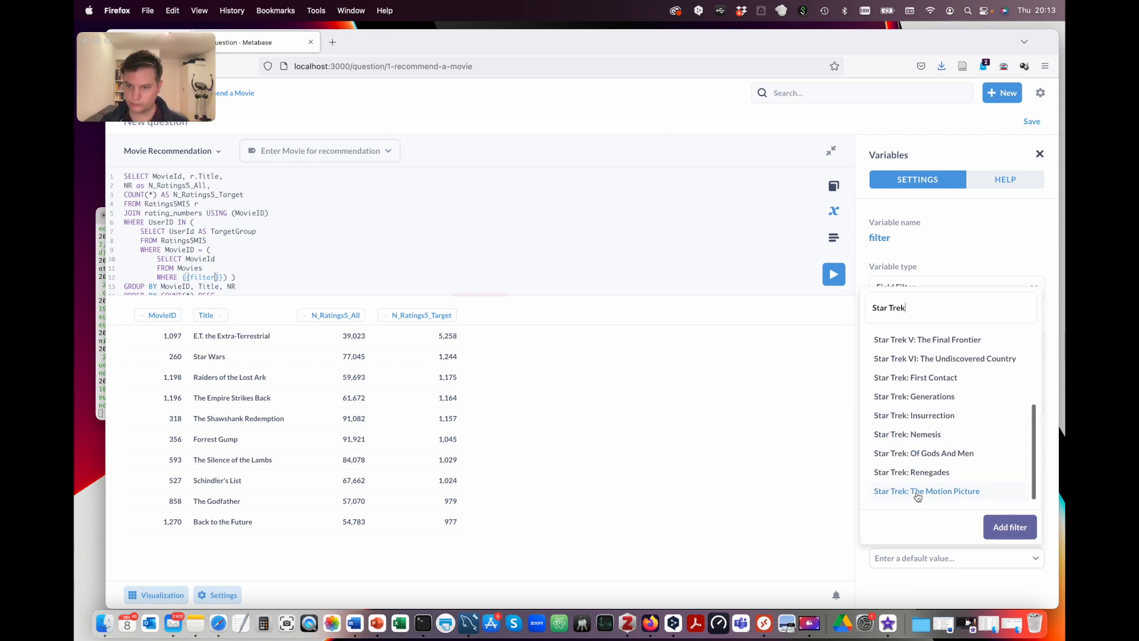
{"action": "left_click", "coordinate": [917, 493]}
{"action": "left_click", "coordinate": [1020, 527]}
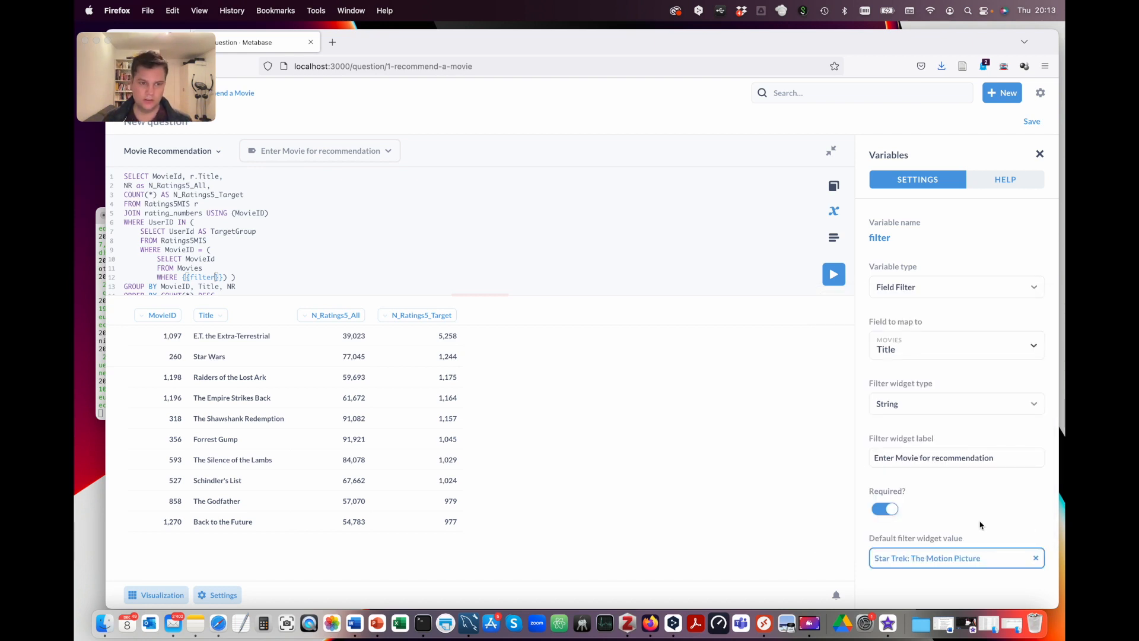
{"action": "left_click_drag", "start_coordinate": [472, 295], "coordinate": [471, 334]}
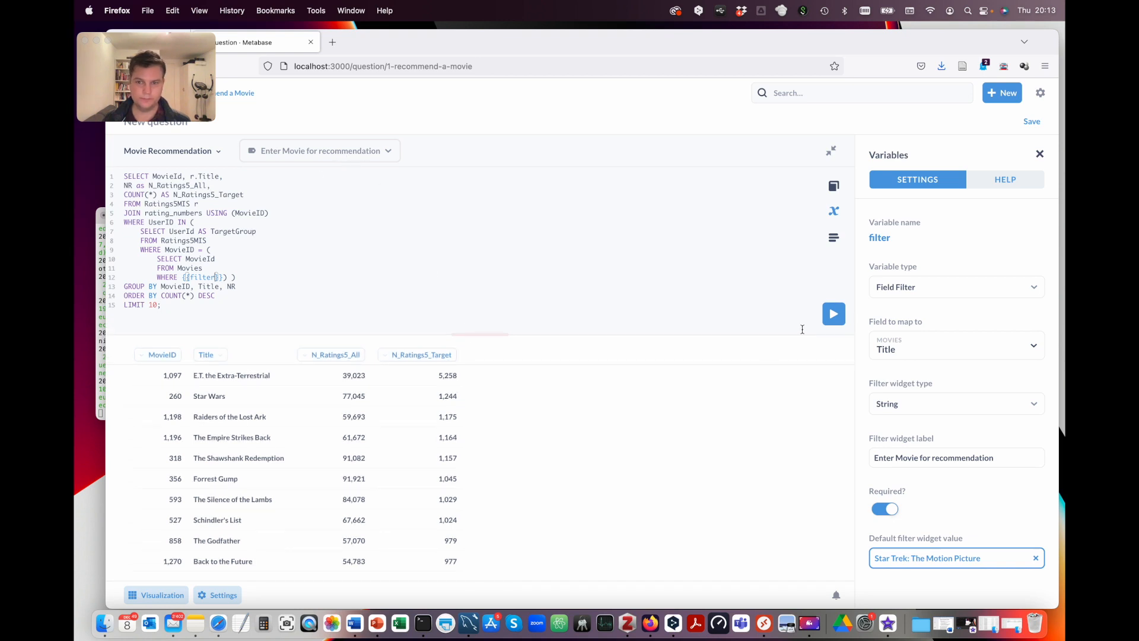
{"action": "left_click", "coordinate": [833, 314]}
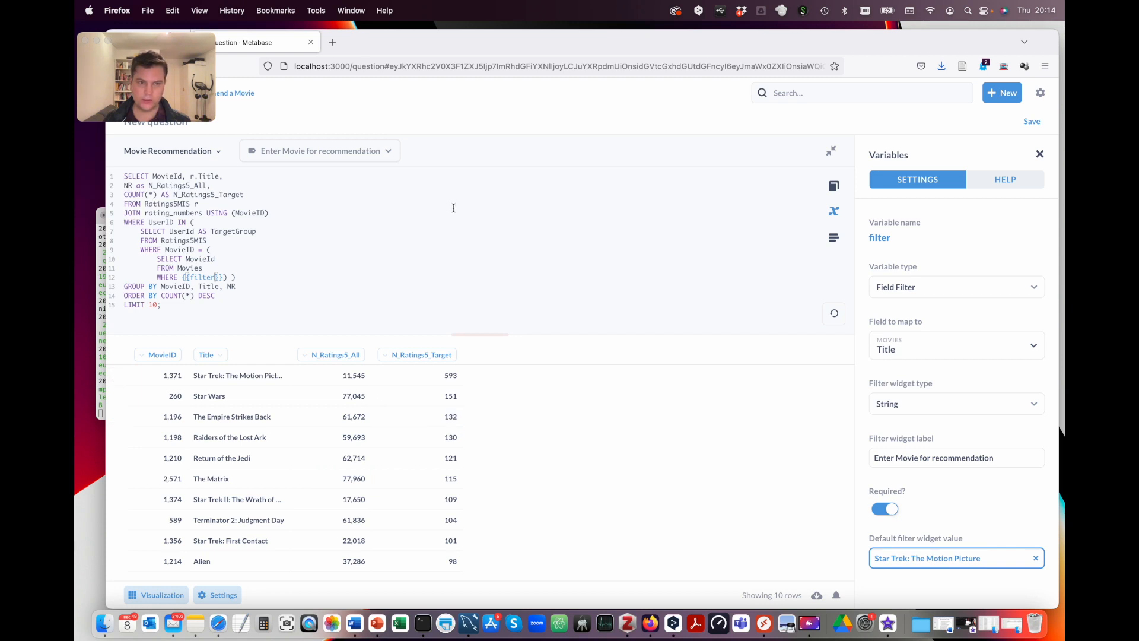
Step: Switch the filter to Star Wars: Episode I - The Phantom Menace and rerun the query
{"action": "left_click", "coordinate": [344, 156]}
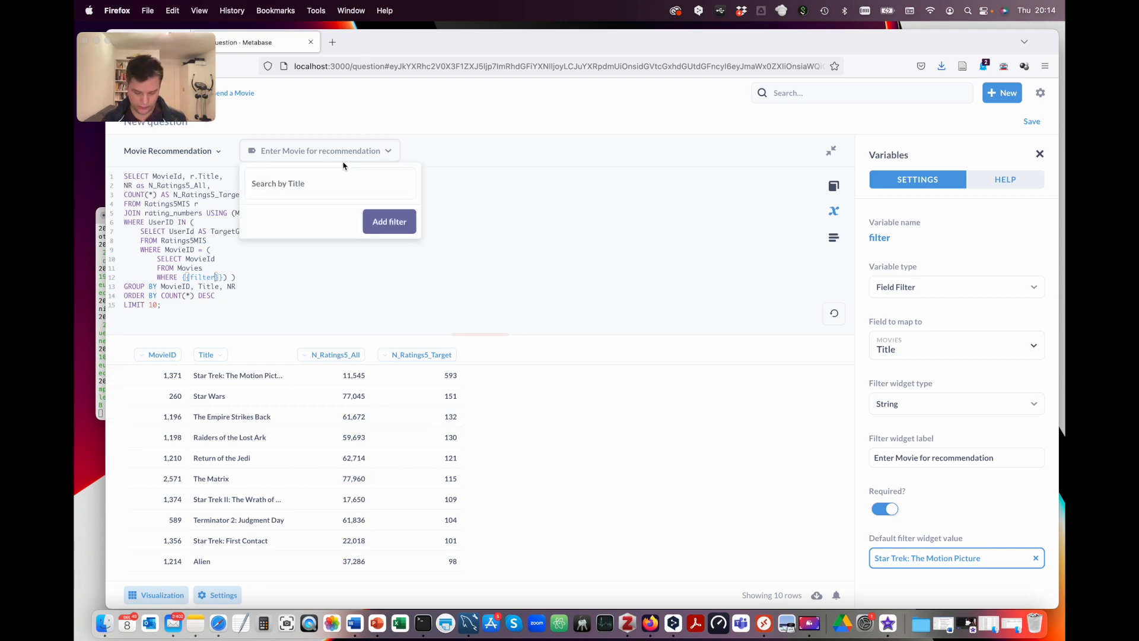
{"action": "type", "text": "STa"}
{"action": "key", "text": "BackSpace"}
{"action": "key", "text": "BackSpace"}
{"action": "type", "text": "t"}
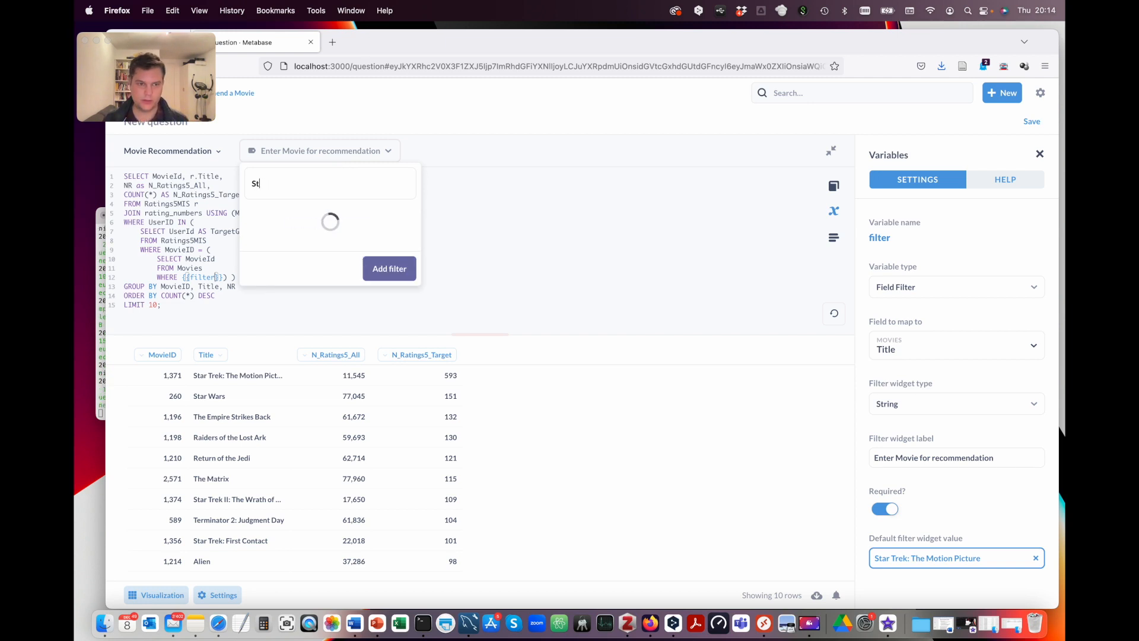
{"action": "type", "text": "ar wars"}
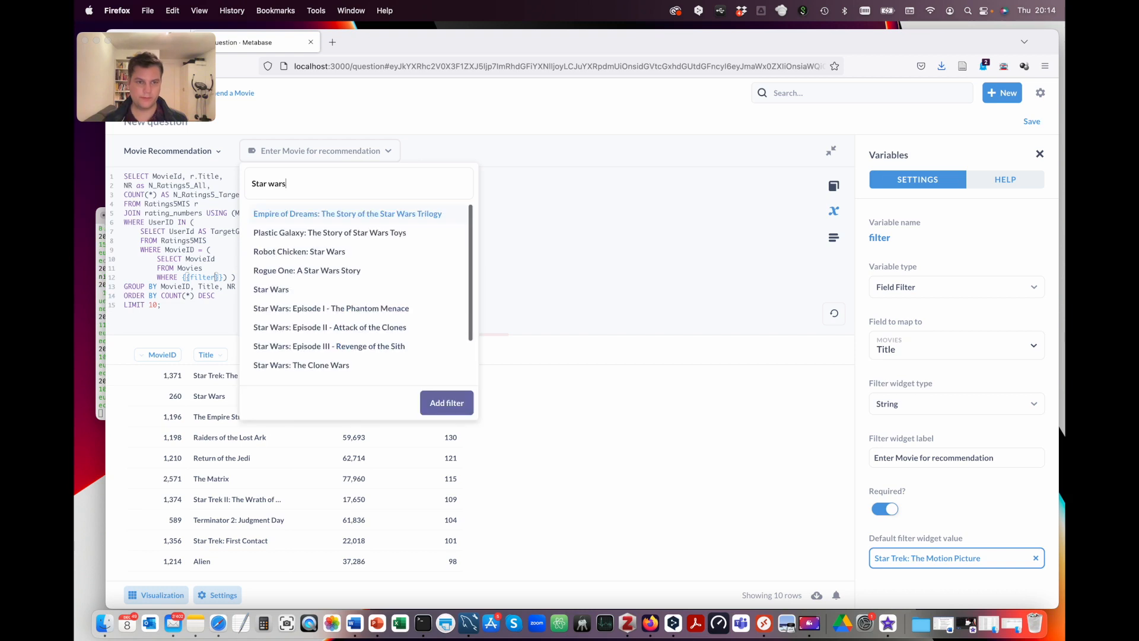
{"action": "left_click", "coordinate": [327, 308]}
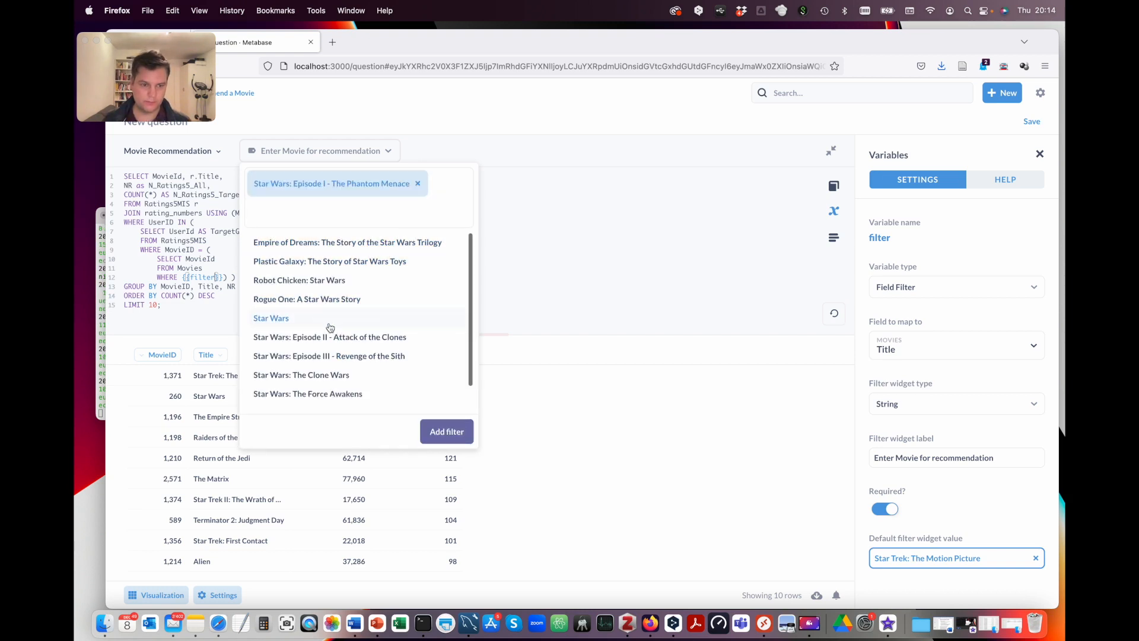
{"action": "left_click", "coordinate": [440, 434]}
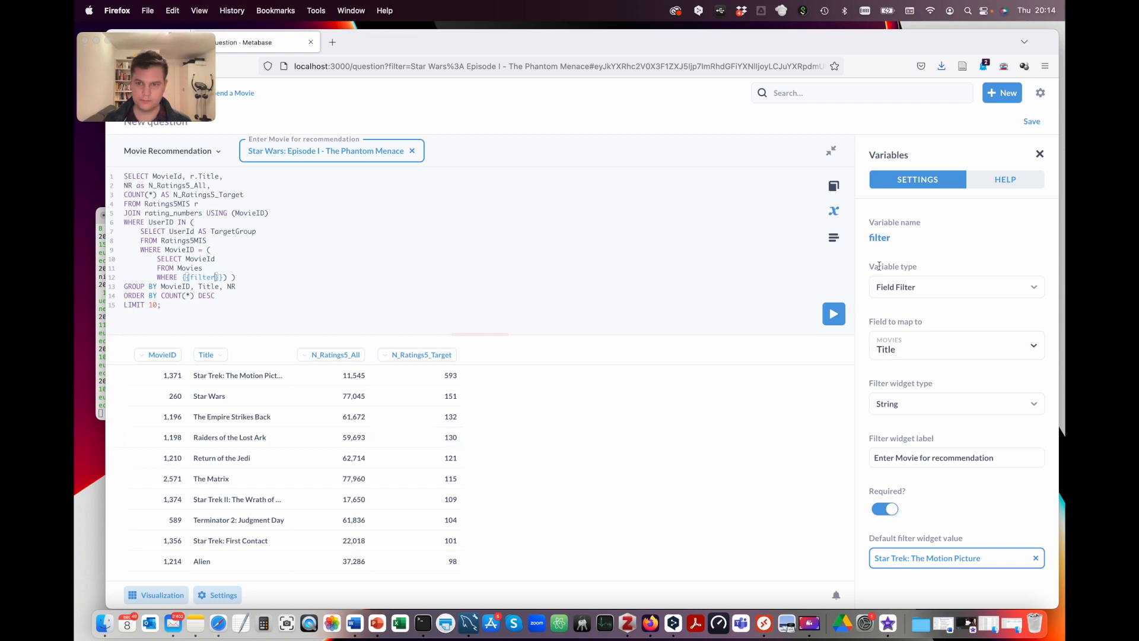
{"action": "left_click", "coordinate": [833, 318]}
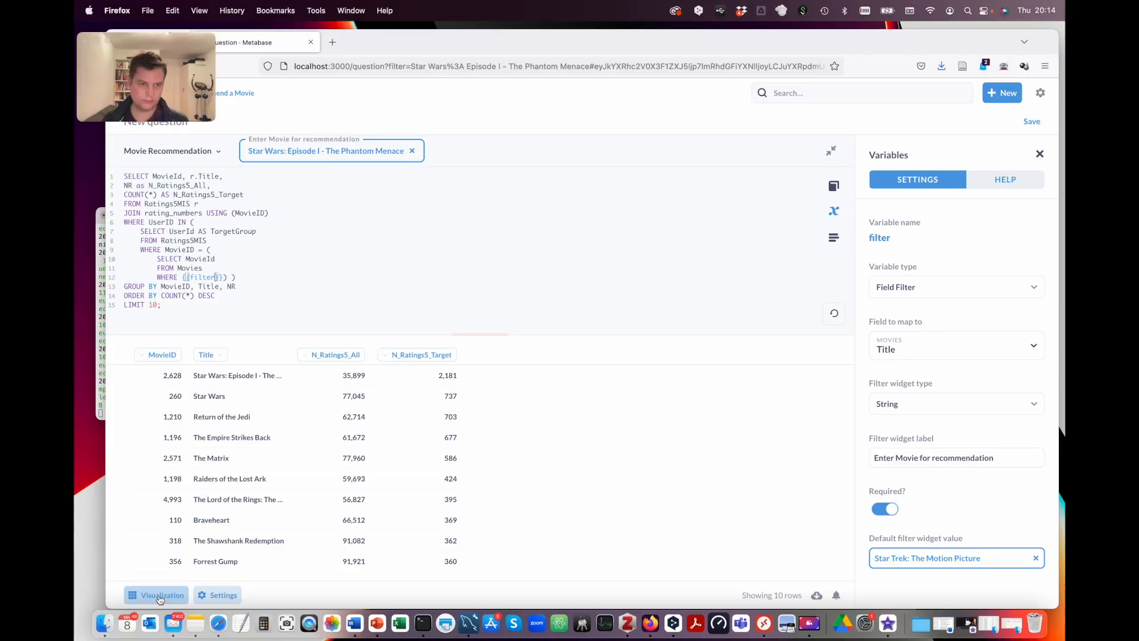
Step: Show the results as a Scatter chart with N_Ratings5_All on x and N_Ratings5_Target on y
{"action": "left_click", "coordinate": [159, 597]}
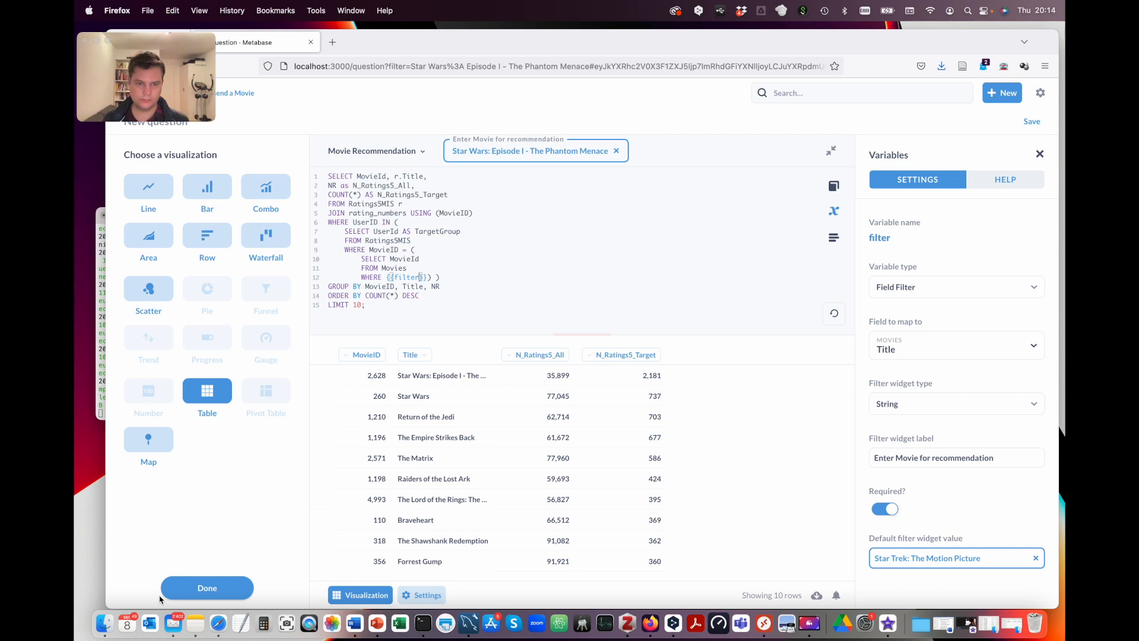
{"action": "left_click", "coordinate": [158, 293]}
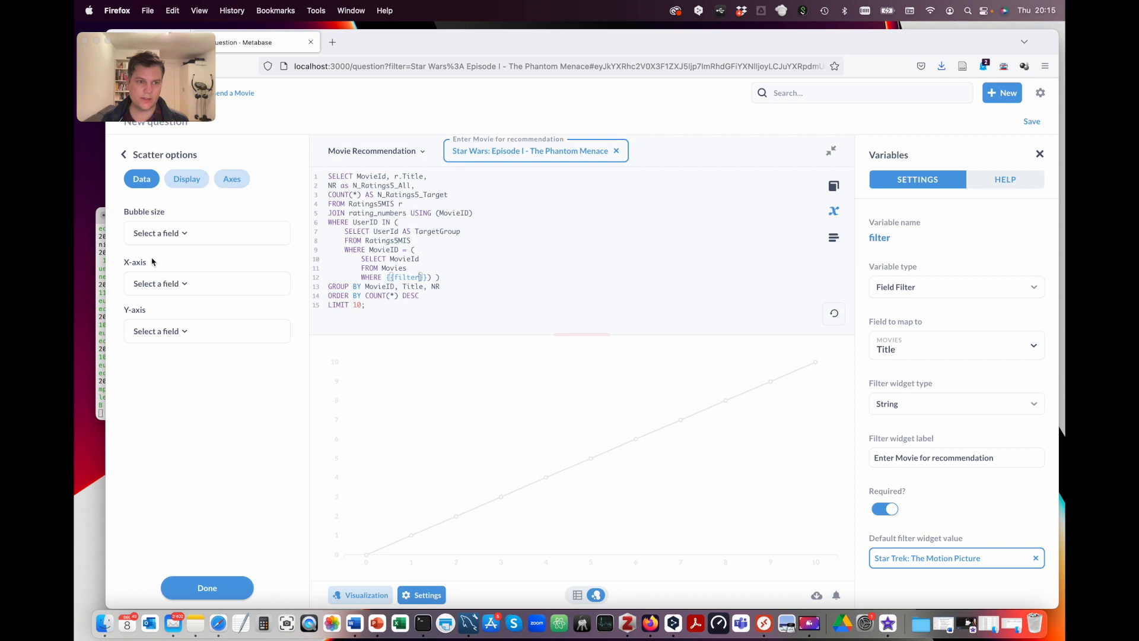
{"action": "left_click", "coordinate": [154, 285]}
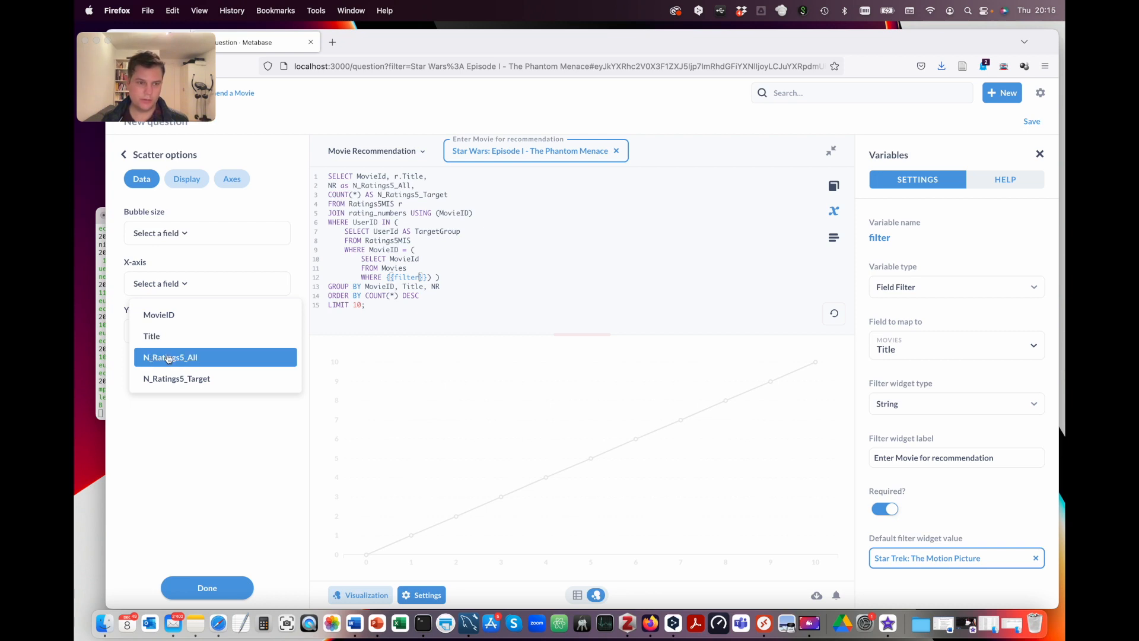
{"action": "left_click", "coordinate": [192, 358]}
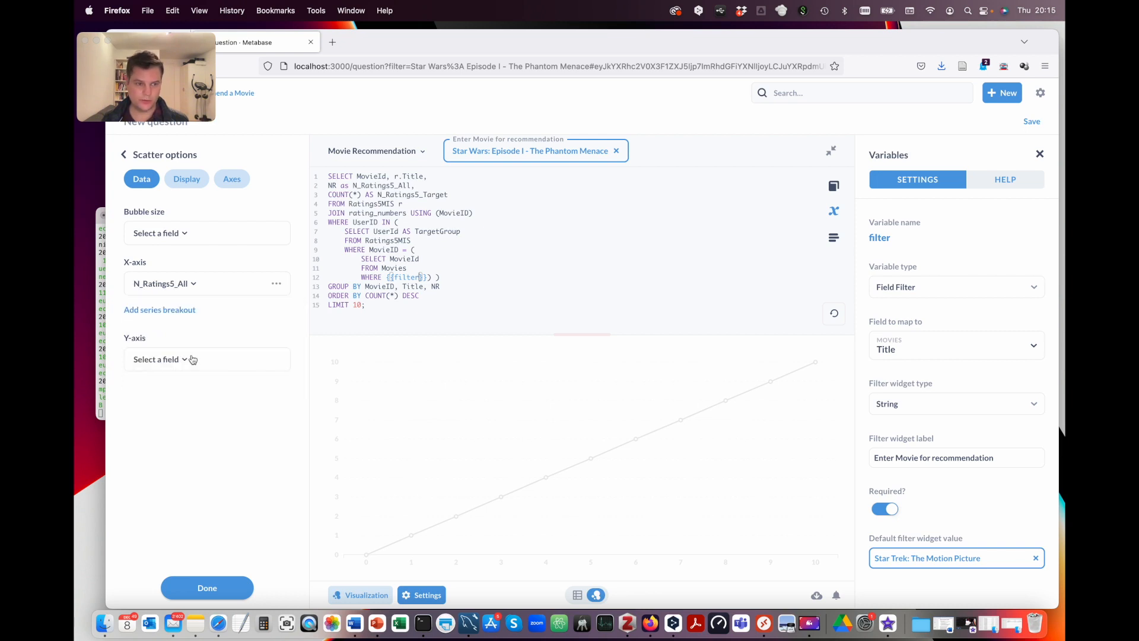
{"action": "left_click", "coordinate": [159, 359]}
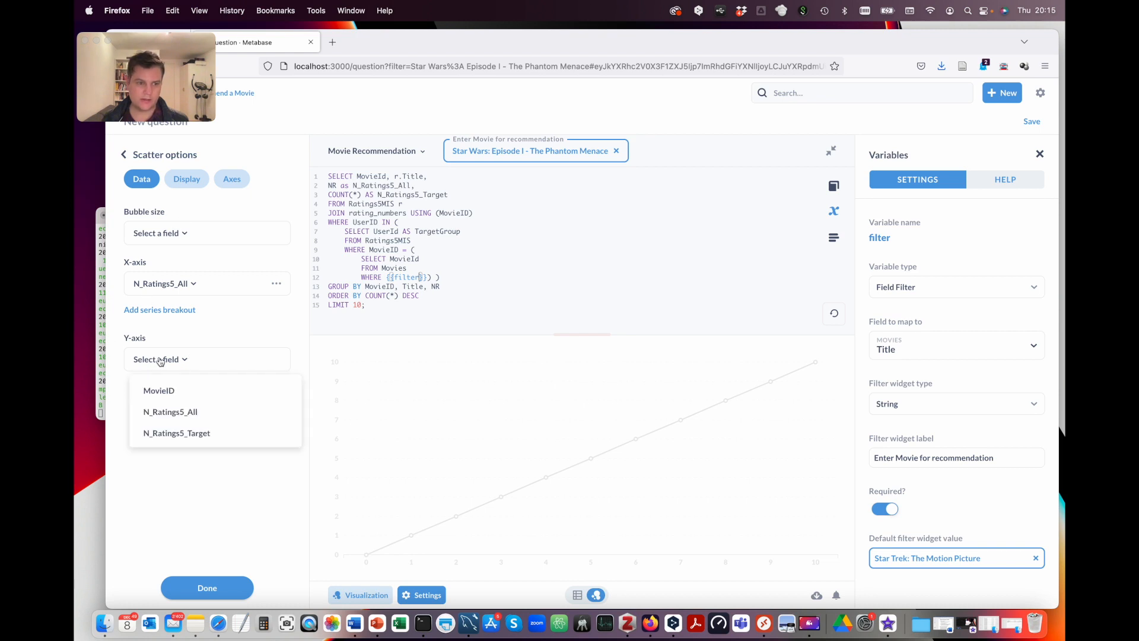
{"action": "left_click", "coordinate": [177, 437]}
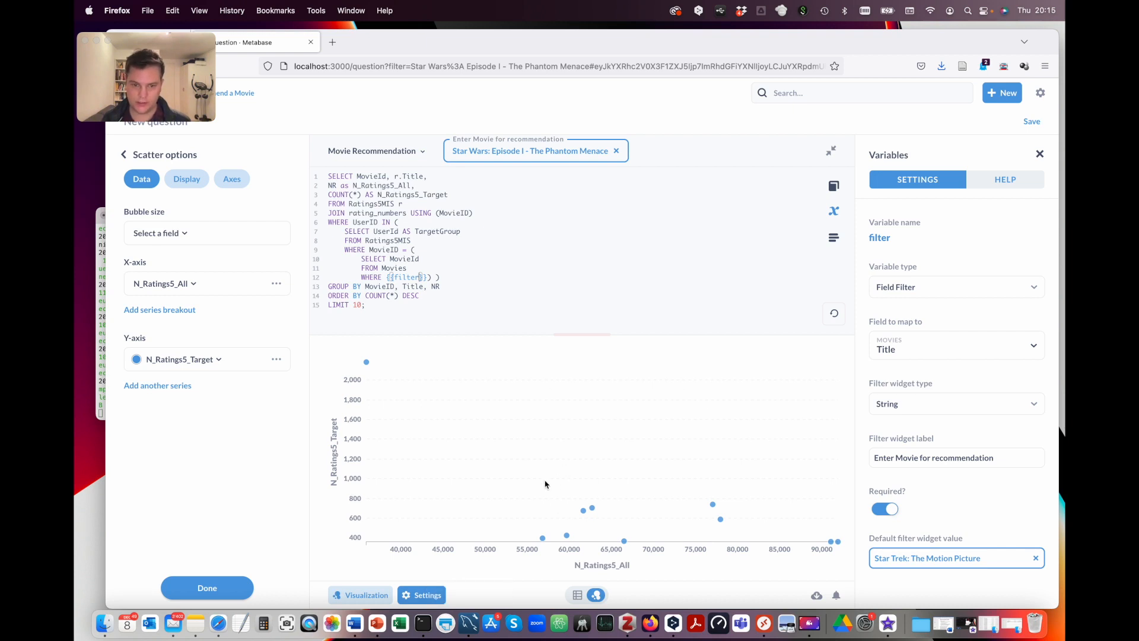
Step: Check the plotted movies' values, then list the fields available for Bubble size
{"action": "mouse_move", "coordinate": [713, 508]}
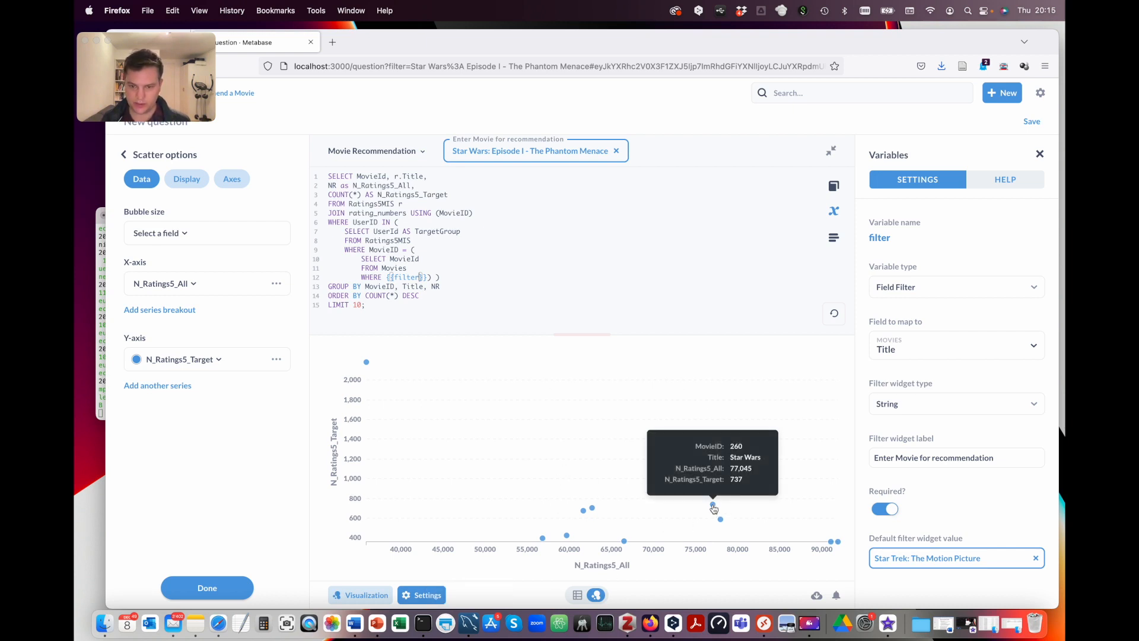
{"action": "mouse_move", "coordinate": [591, 509]}
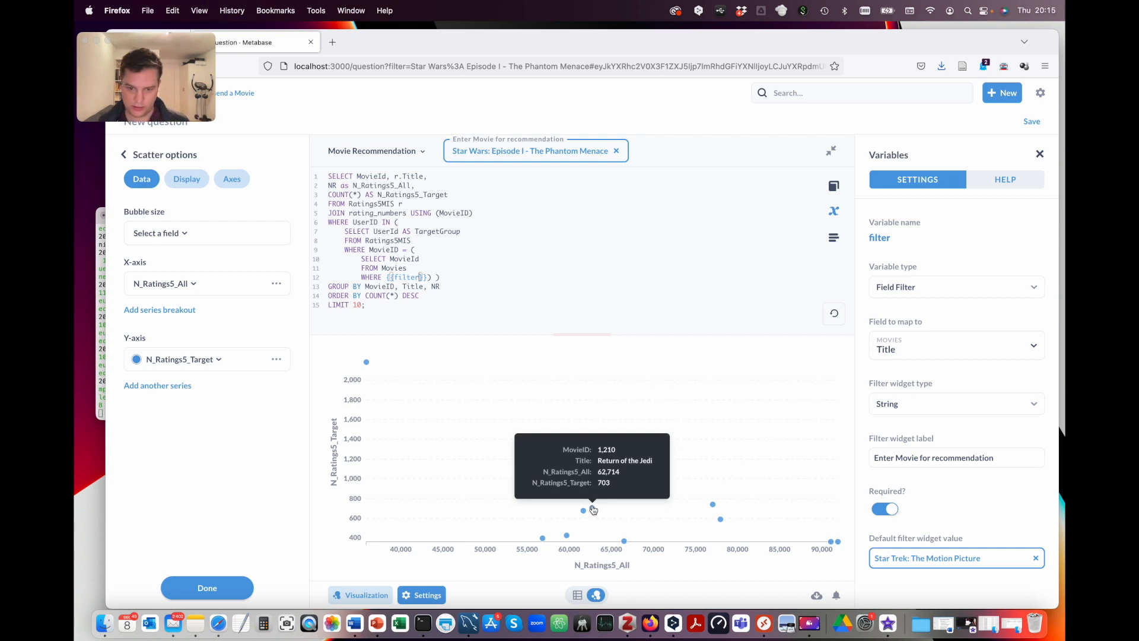
{"action": "mouse_move", "coordinate": [832, 542]}
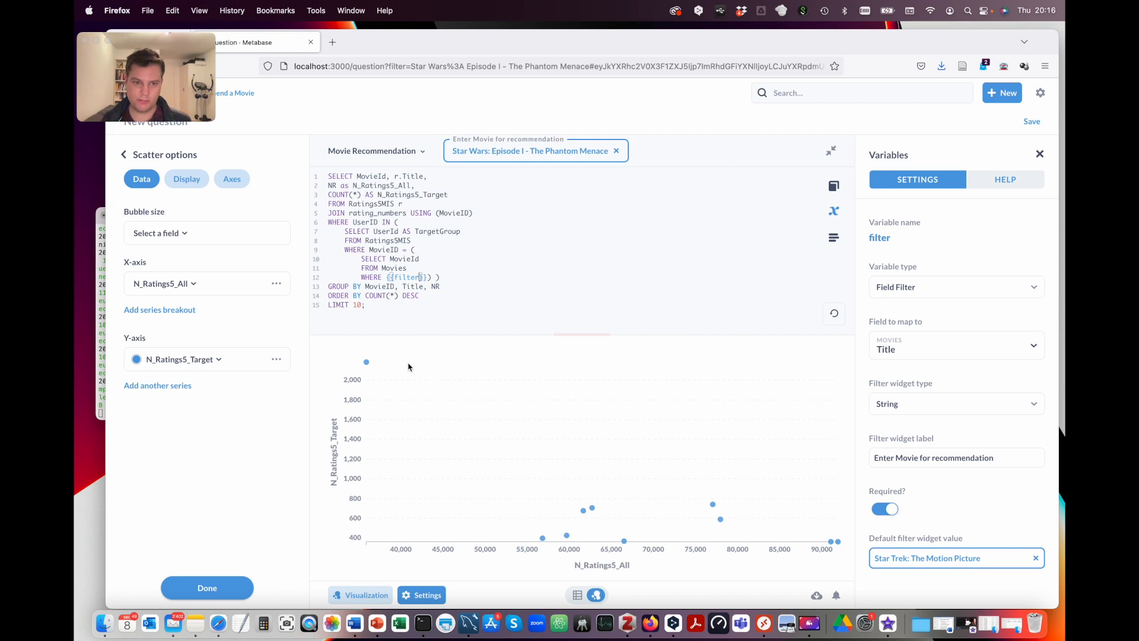
{"action": "left_click", "coordinate": [181, 234]}
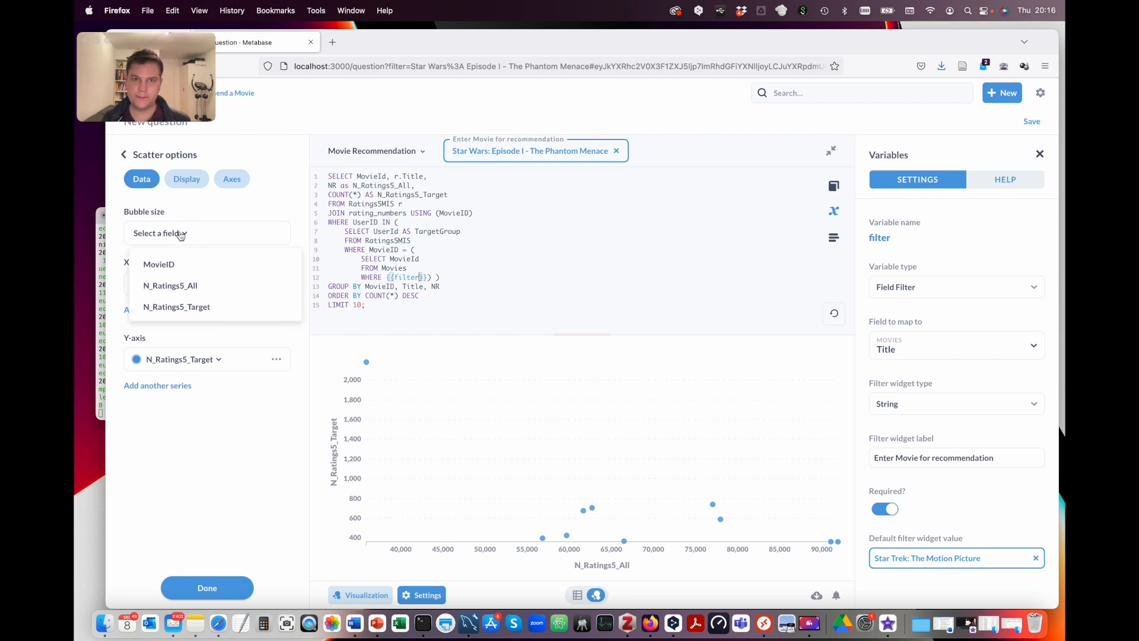